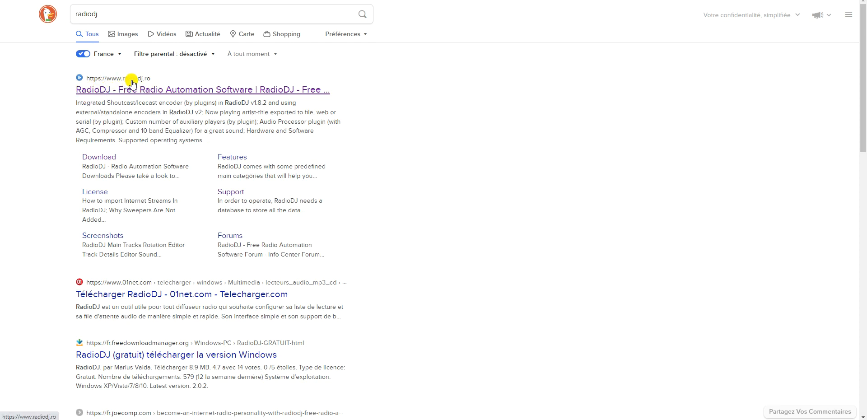
Step: Open radiodj.ro from the first search result, 'RadioDJ - Free Radio Automation Software'
{"action": "left_click", "coordinate": [165, 91]}
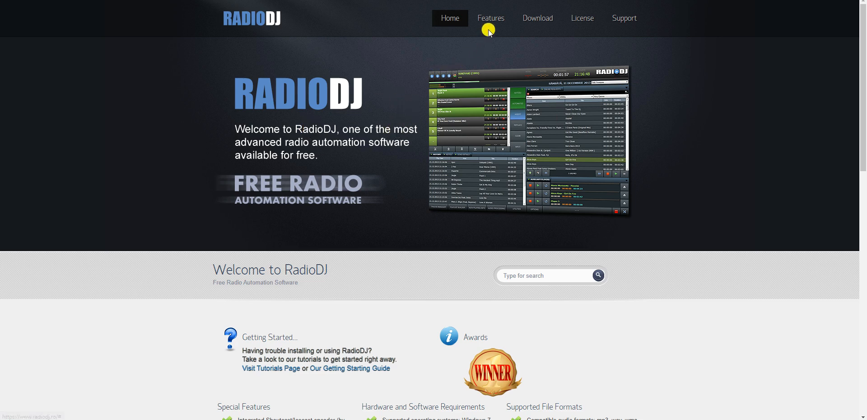
Step: Go to the Downloads page and review the v2.0.0.6 release and v2.0.3.7 Beta builds
{"action": "left_click", "coordinate": [535, 25]}
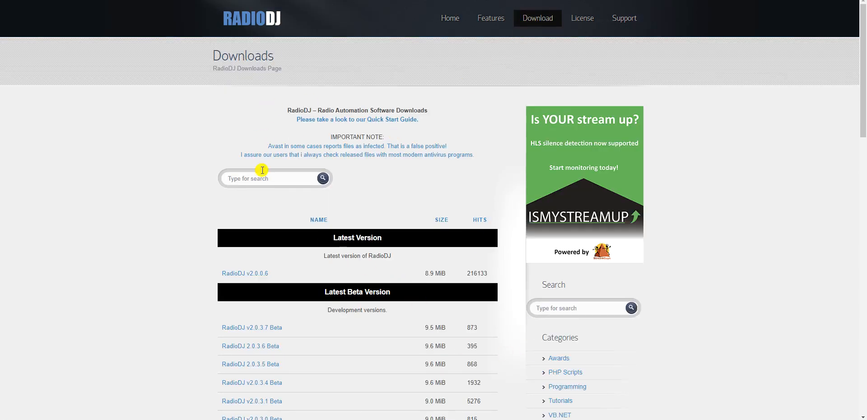
{"action": "scroll", "coordinate": [317, 239], "scroll_direction": "down", "scroll_amount": 5}
{"action": "scroll", "coordinate": [322, 254], "scroll_direction": "down", "scroll_amount": 12}
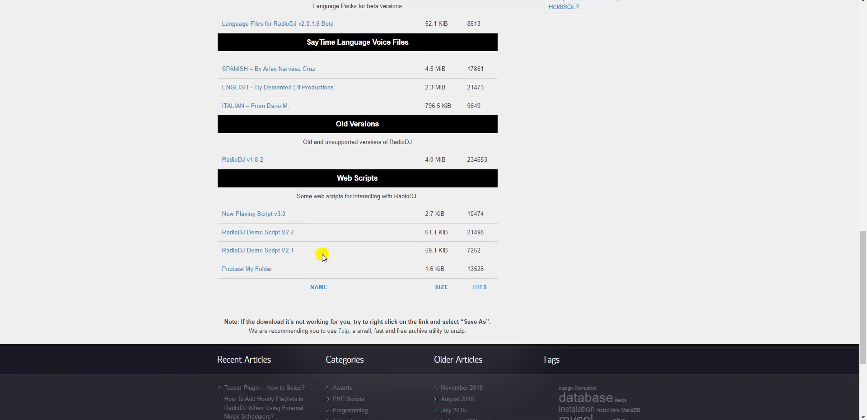
{"action": "scroll", "coordinate": [322, 254], "scroll_direction": "up", "scroll_amount": 4}
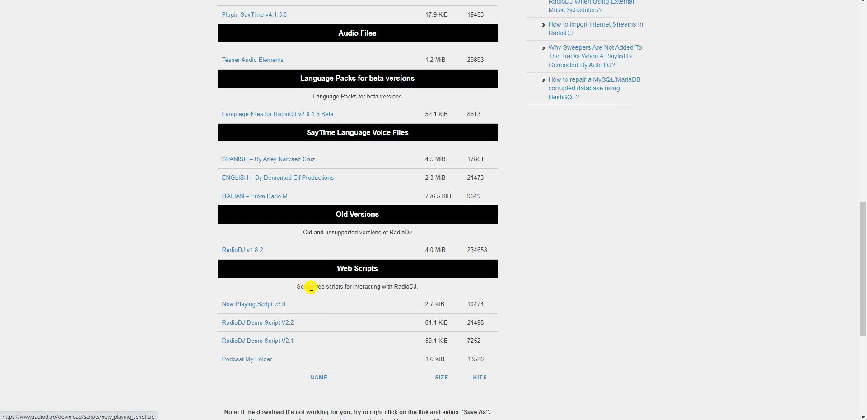
{"action": "scroll", "coordinate": [310, 289], "scroll_direction": "up", "scroll_amount": 15}
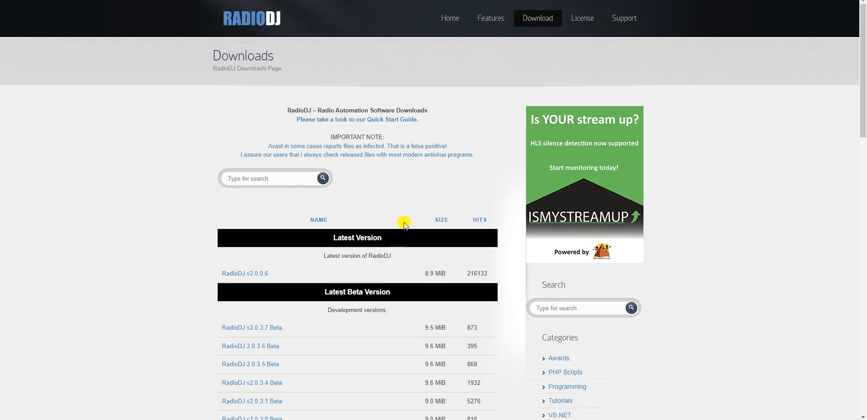
{"action": "scroll", "coordinate": [480, 296], "scroll_direction": "down", "scroll_amount": 15}
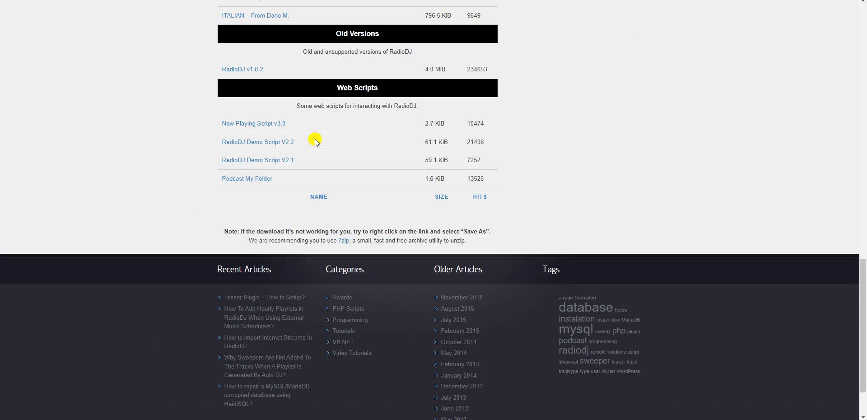
{"action": "scroll", "coordinate": [282, 176], "scroll_direction": "up", "scroll_amount": 3}
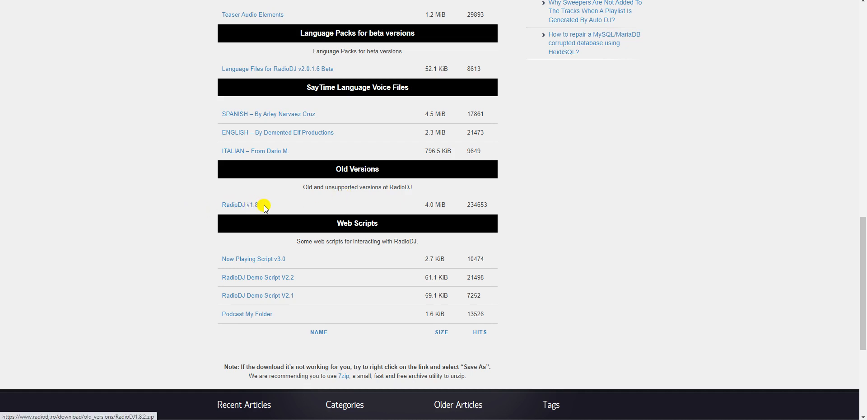
{"action": "scroll", "coordinate": [294, 207], "scroll_direction": "up", "scroll_amount": 4}
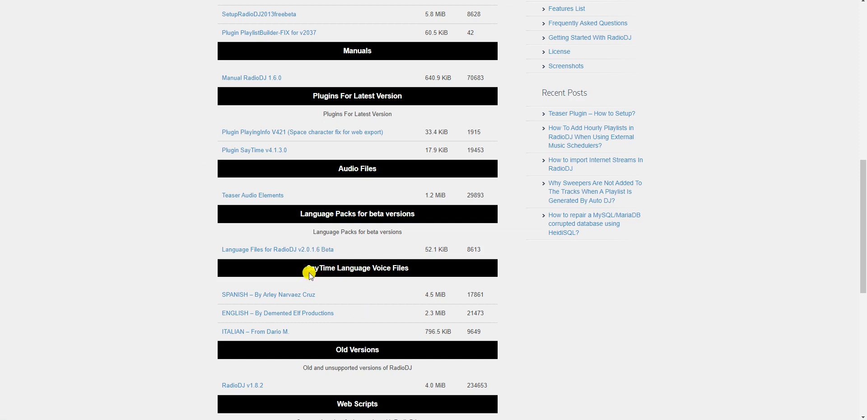
{"action": "scroll", "coordinate": [310, 275], "scroll_direction": "up", "scroll_amount": 2}
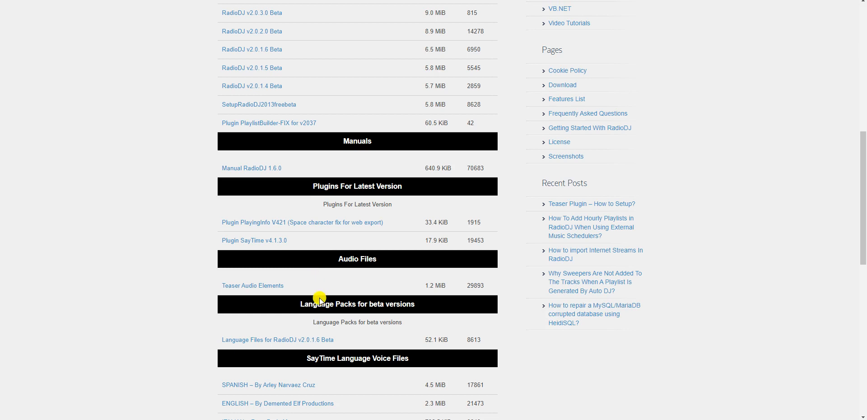
{"action": "scroll", "coordinate": [323, 302], "scroll_direction": "up", "scroll_amount": 2}
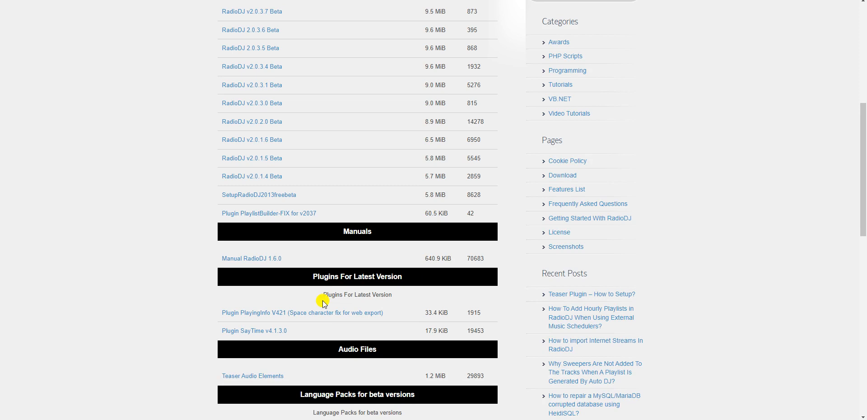
{"action": "scroll", "coordinate": [322, 305], "scroll_direction": "up", "scroll_amount": 5}
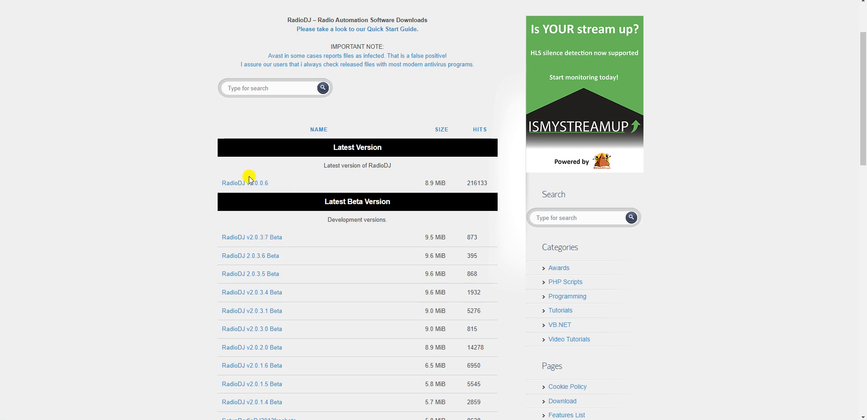
{"action": "scroll", "coordinate": [247, 183], "scroll_direction": "down", "scroll_amount": 2}
{"action": "scroll", "coordinate": [250, 184], "scroll_direction": "up", "scroll_amount": 2}
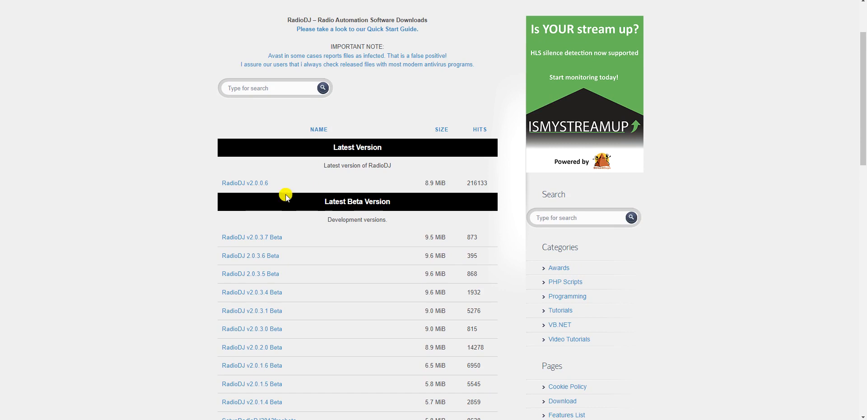
{"action": "left_click", "coordinate": [256, 185]}
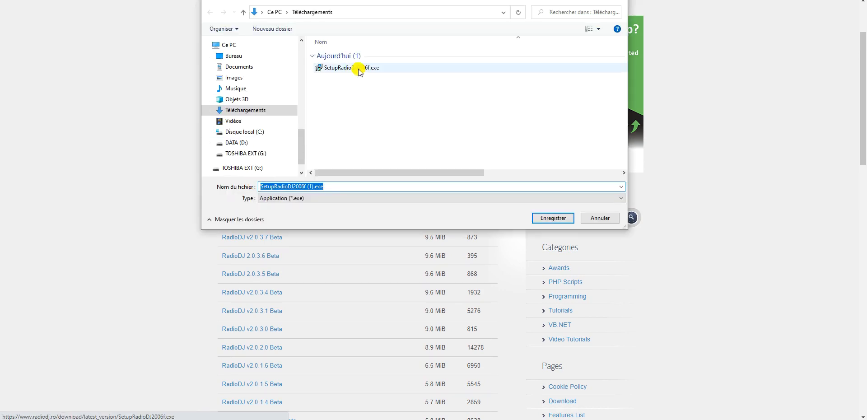
Step: Cancel saving the RadioDJ installer, go back to the home page, then return to Downloads
{"action": "left_click", "coordinate": [603, 218]}
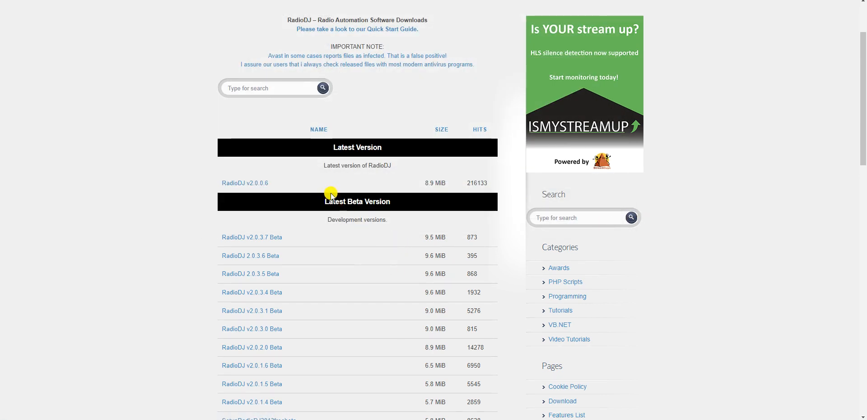
{"action": "scroll", "coordinate": [331, 196], "scroll_direction": "up", "scroll_amount": 2}
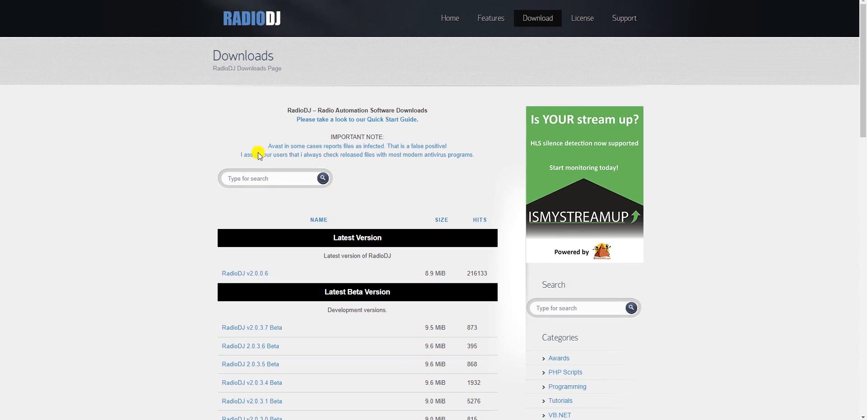
{"action": "key", "text": "alt+Left"}
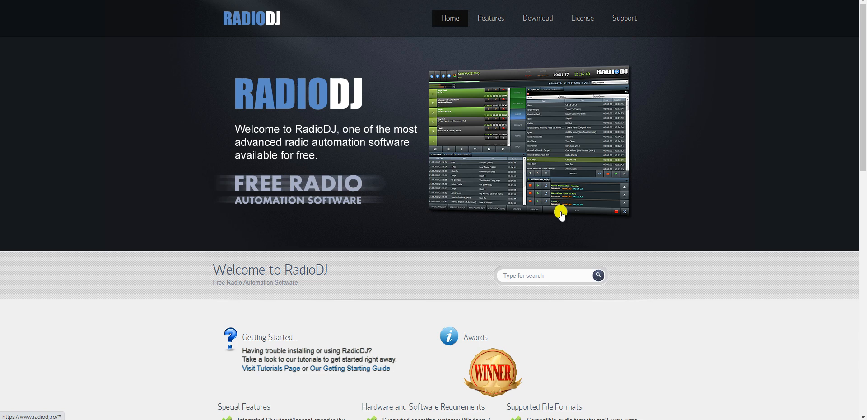
{"action": "left_click", "coordinate": [532, 23]}
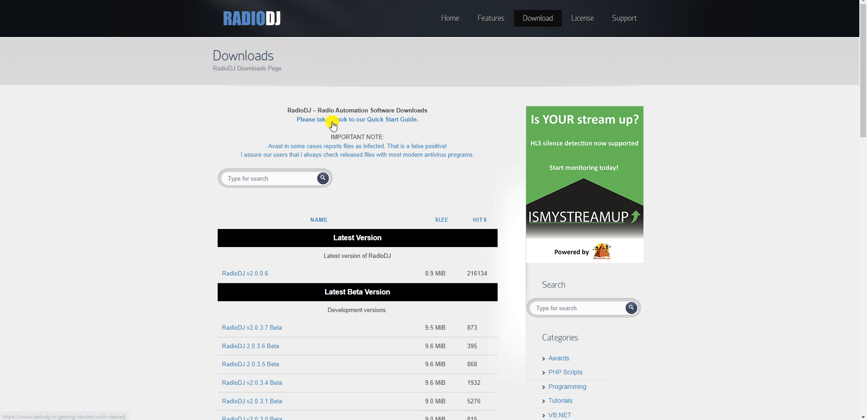
Step: Open the Quick Start Guide, noting MySQL must be installed first, and follow the MySQL Server tutorial link
{"action": "left_click", "coordinate": [369, 121]}
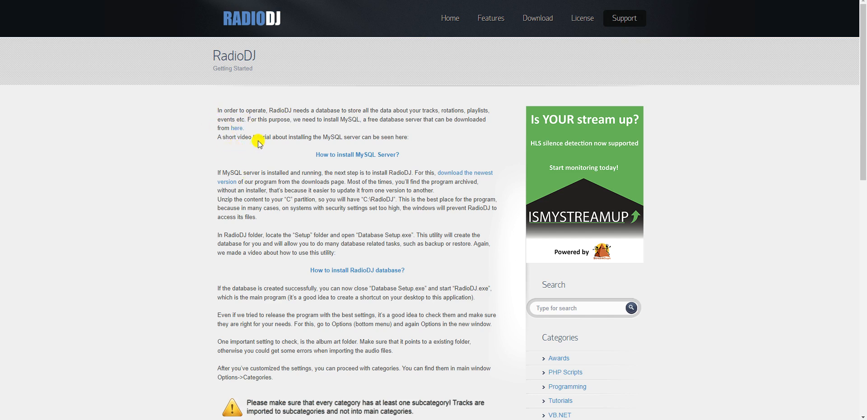
{"action": "left_click_drag", "start_coordinate": [219, 110], "coordinate": [400, 144]}
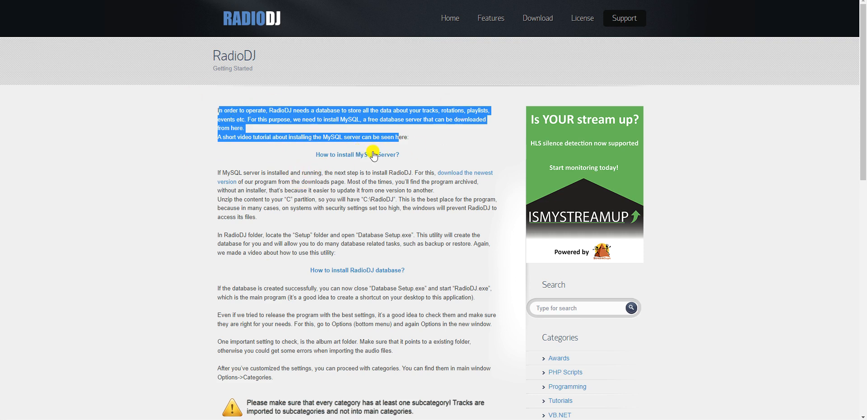
{"action": "left_click", "coordinate": [283, 157]}
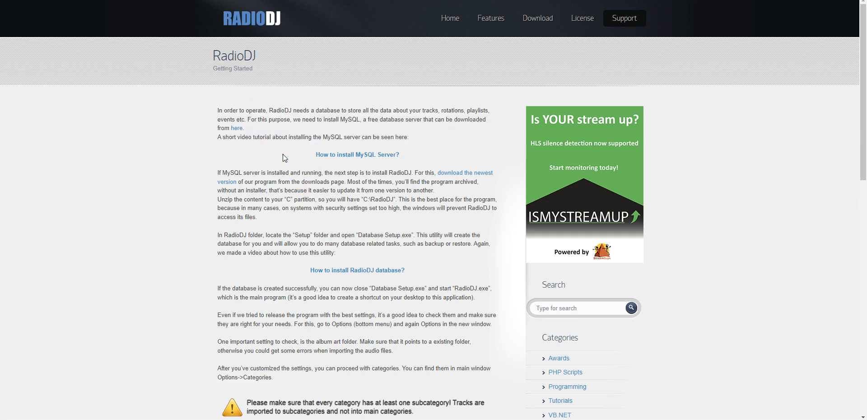
{"action": "left_click", "coordinate": [354, 159]}
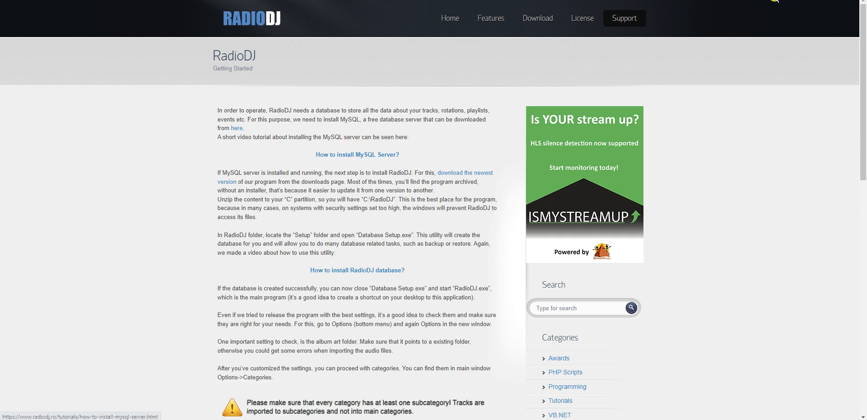
Step: Translate the MySQL installation tutorial into French and follow its MySQL Community Server link
{"action": "left_click", "coordinate": [530, 18]}
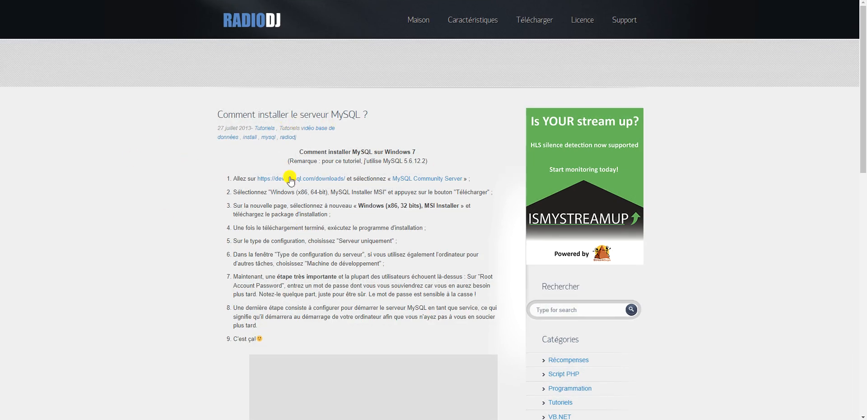
{"action": "left_click_drag", "start_coordinate": [374, 151], "coordinate": [411, 151]}
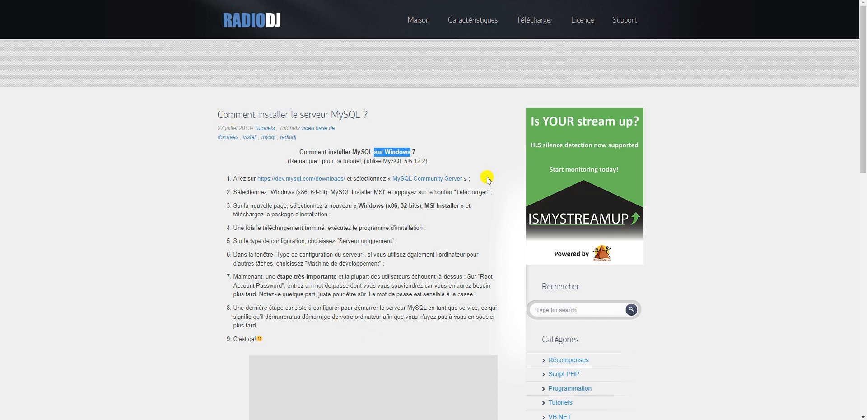
{"action": "left_click", "coordinate": [416, 181]}
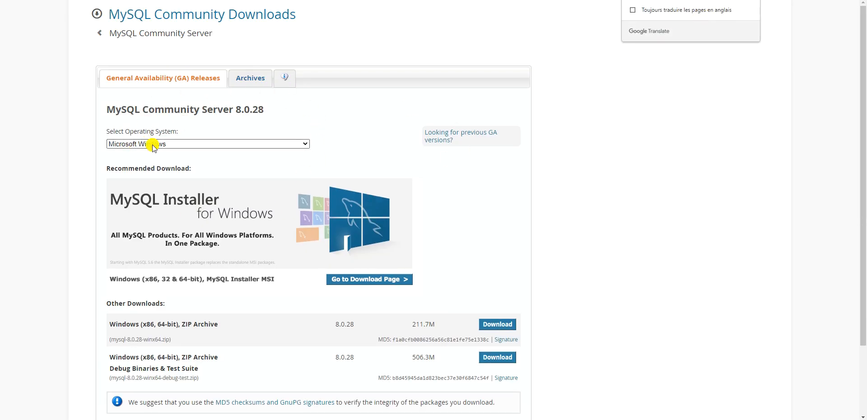
Step: Compare the tutorial with the downloads page and review the 8.0.28 Windows download options
{"action": "left_click", "coordinate": [768, 1]}
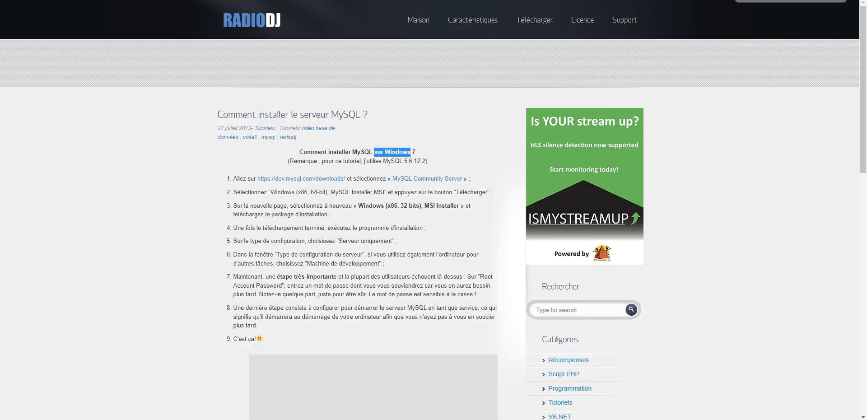
{"action": "left_click", "coordinate": [749, 2]}
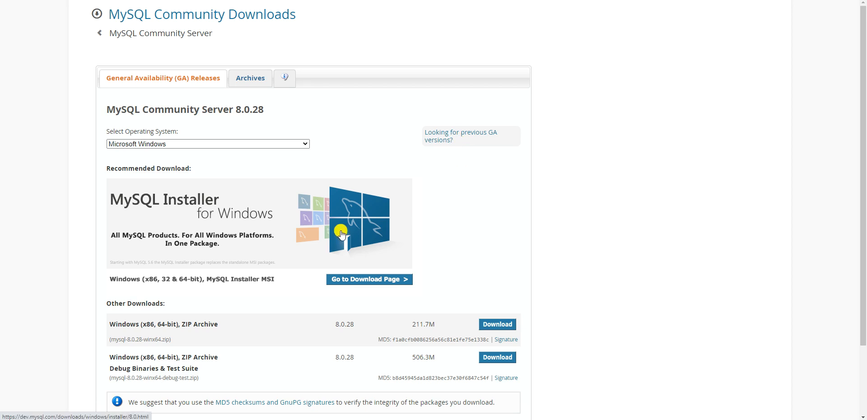
{"action": "scroll", "coordinate": [341, 234], "scroll_direction": "down", "scroll_amount": 2}
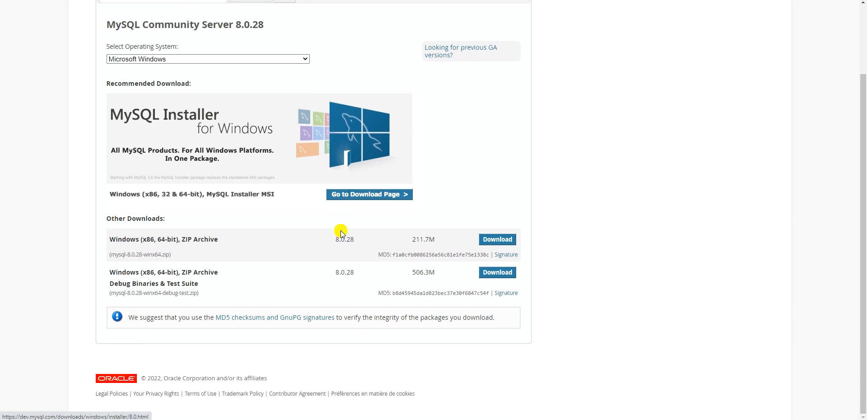
{"action": "scroll", "coordinate": [341, 231], "scroll_direction": "up", "scroll_amount": 2}
{"action": "scroll", "coordinate": [345, 258], "scroll_direction": "down", "scroll_amount": 1}
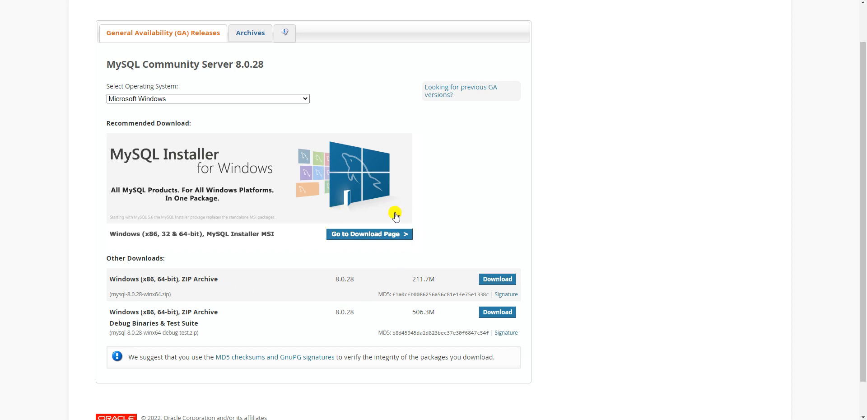
{"action": "left_click", "coordinate": [371, 236]}
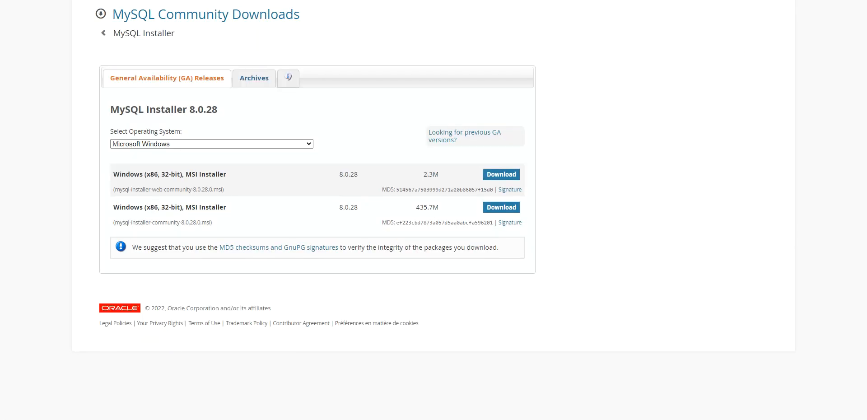
{"action": "key", "text": "ctrl+Tab"}
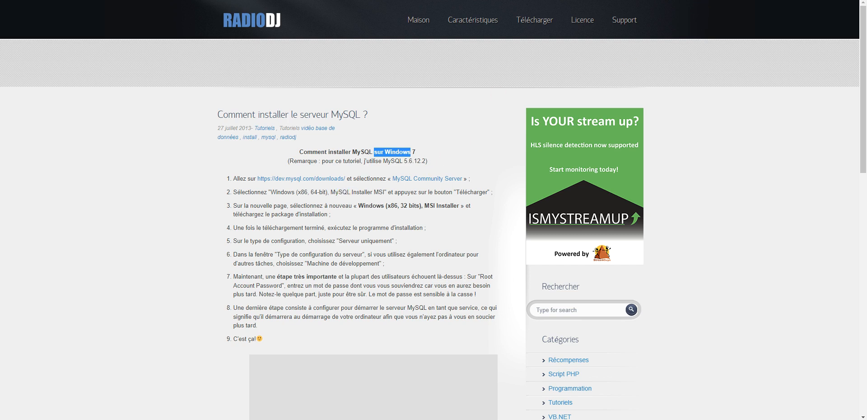
{"action": "left_click", "coordinate": [732, 1]}
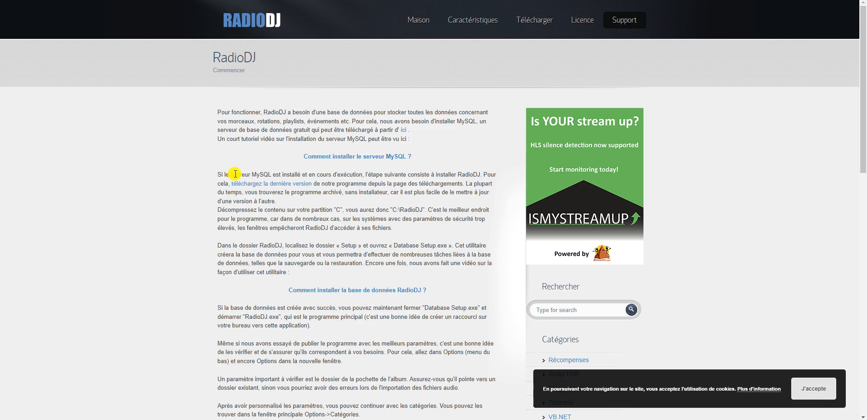
{"action": "scroll", "coordinate": [257, 294], "scroll_direction": "down", "scroll_amount": 3}
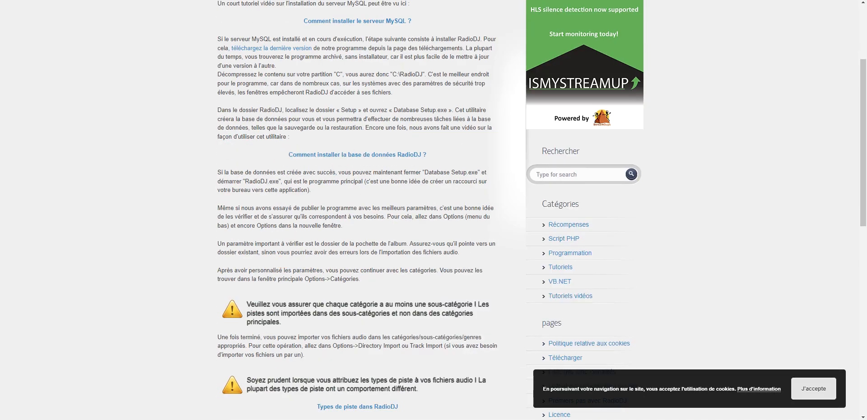
{"action": "left_click", "coordinate": [497, 1]}
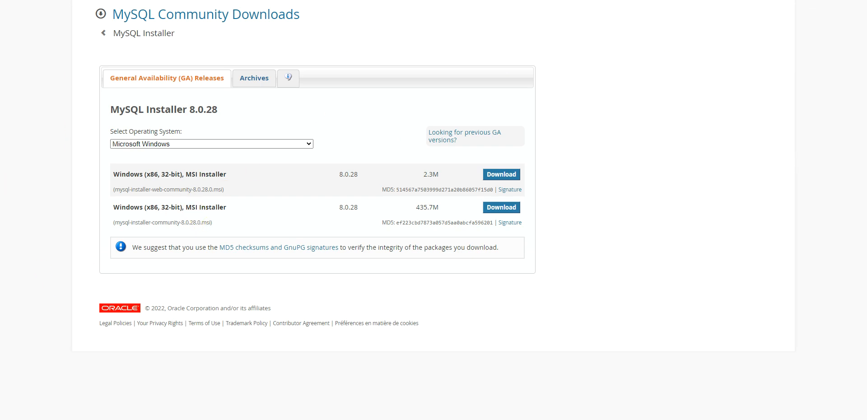
{"action": "key", "text": "alt+Left"}
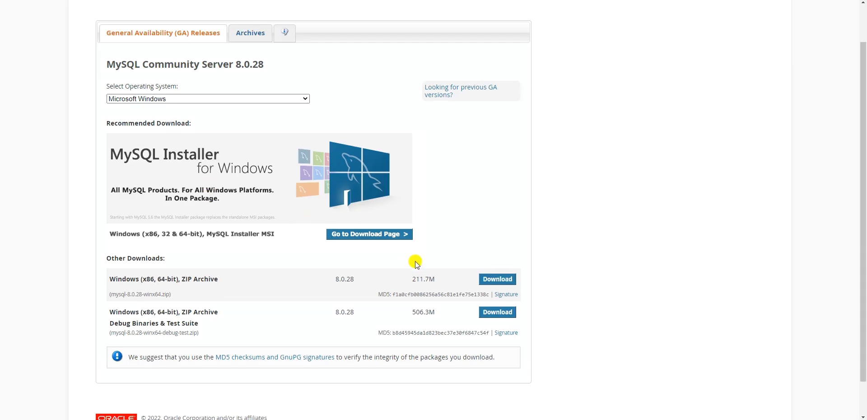
{"action": "left_click", "coordinate": [383, 235]}
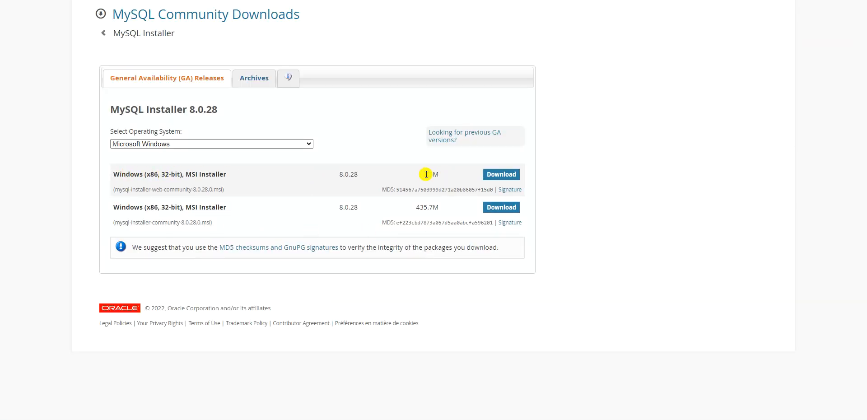
{"action": "left_click_drag", "start_coordinate": [425, 174], "coordinate": [452, 176]}
{"action": "left_click_drag", "start_coordinate": [416, 207], "coordinate": [440, 208]}
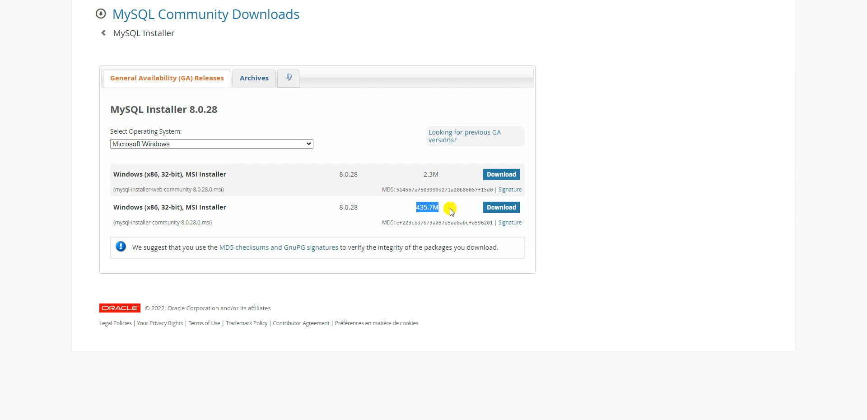
{"action": "left_click_drag", "start_coordinate": [420, 208], "coordinate": [438, 207]}
{"action": "left_click", "coordinate": [501, 208]}
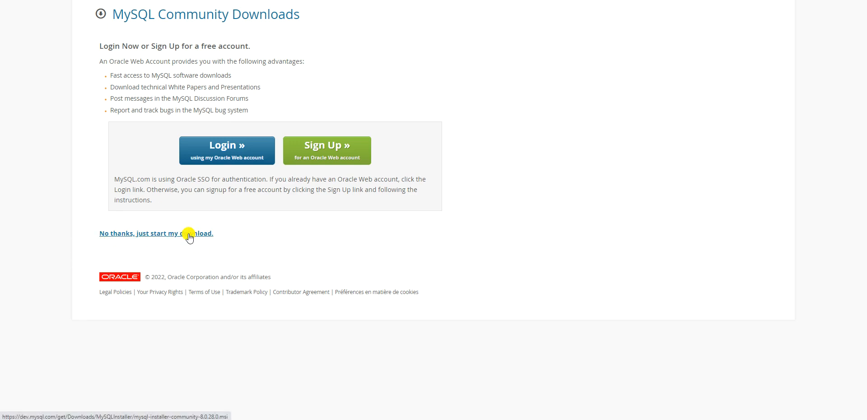
Step: Skip the login to start the 435.7M MySQL installer download, then cancel it
{"action": "left_click", "coordinate": [189, 234]}
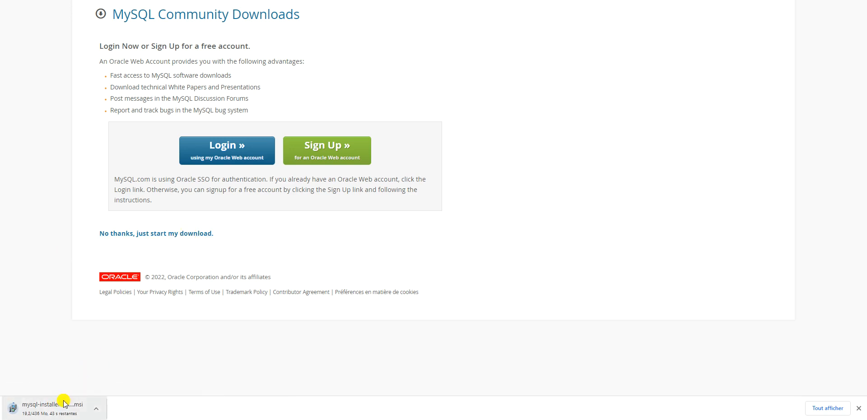
{"action": "left_click", "coordinate": [97, 409]}
{"action": "left_click", "coordinate": [103, 392]}
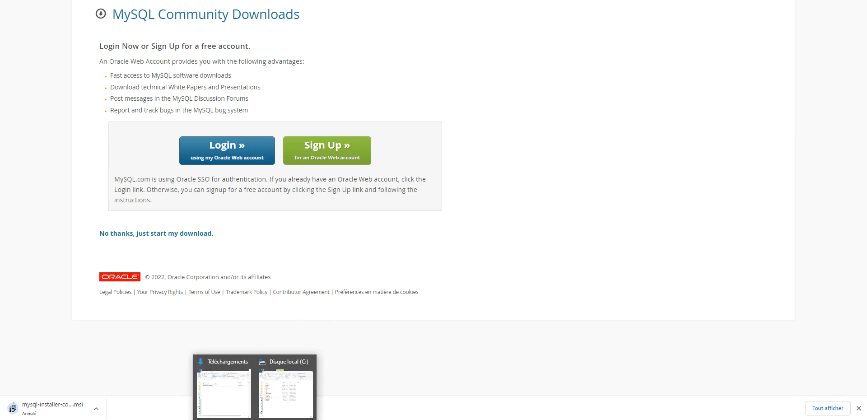
Step: Launch mysql-installer-community-8.0.28.0.msi from the Téléchargements folder and confirm running it
{"action": "left_click", "coordinate": [242, 404]}
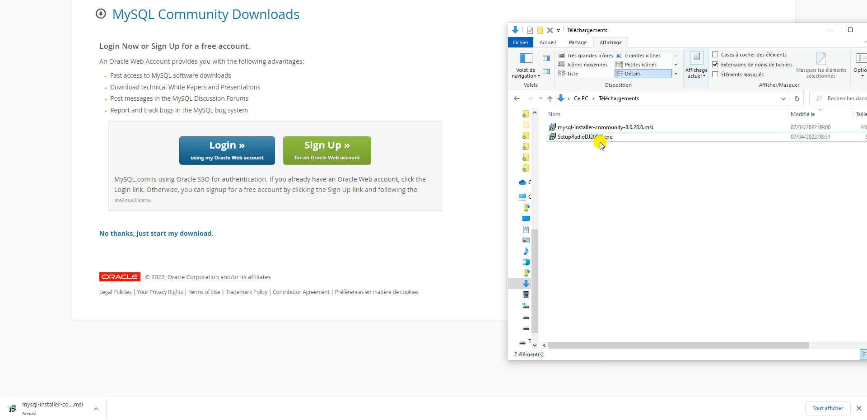
{"action": "left_click", "coordinate": [571, 128]}
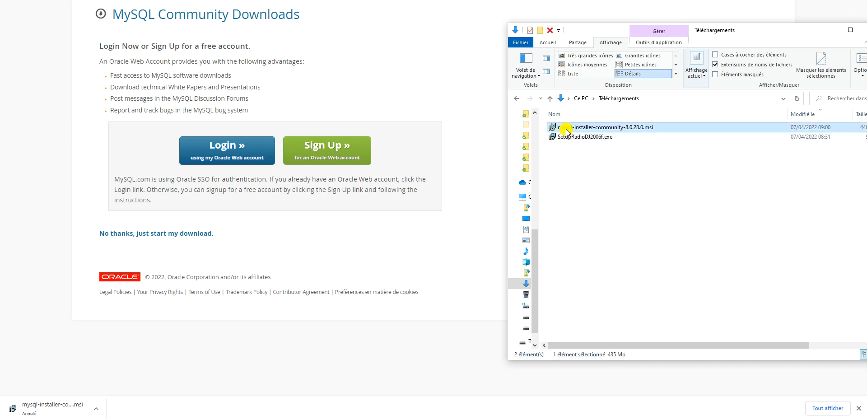
{"action": "double_click", "coordinate": [567, 130]}
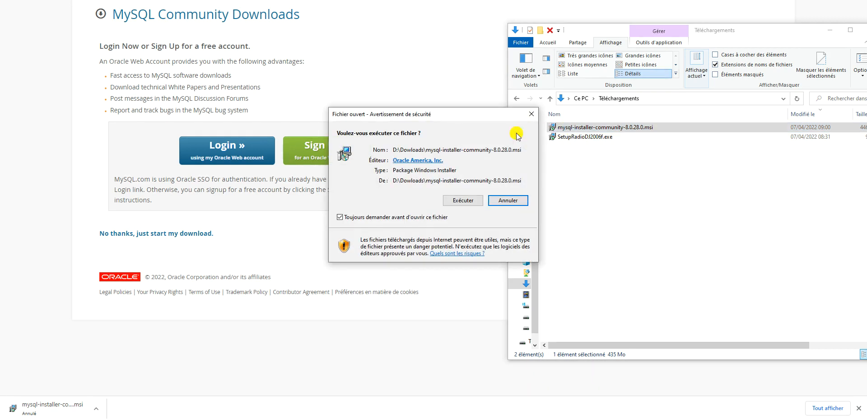
{"action": "left_click", "coordinate": [466, 200]}
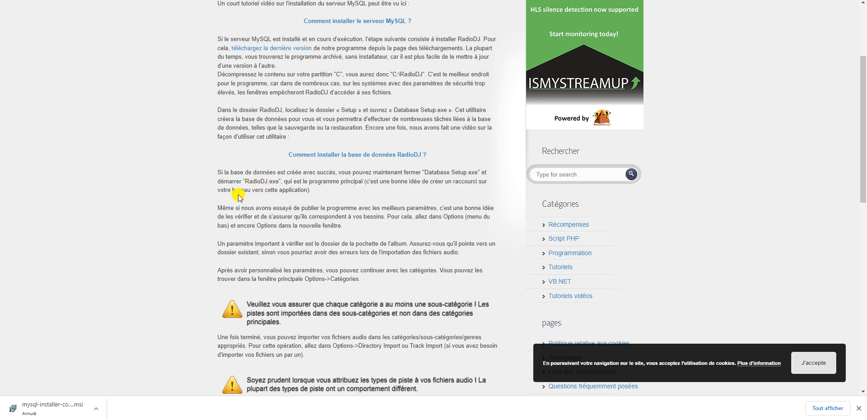
Step: Choose the Server only setup type in MySQL Installer
{"action": "left_click_drag", "start_coordinate": [287, 181], "coordinate": [296, 190]}
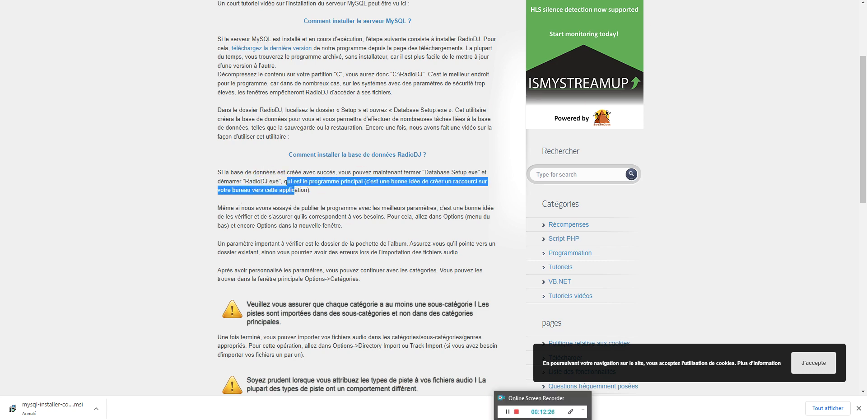
{"action": "left_click", "coordinate": [566, 419]}
{"action": "left_click", "coordinate": [392, 159]}
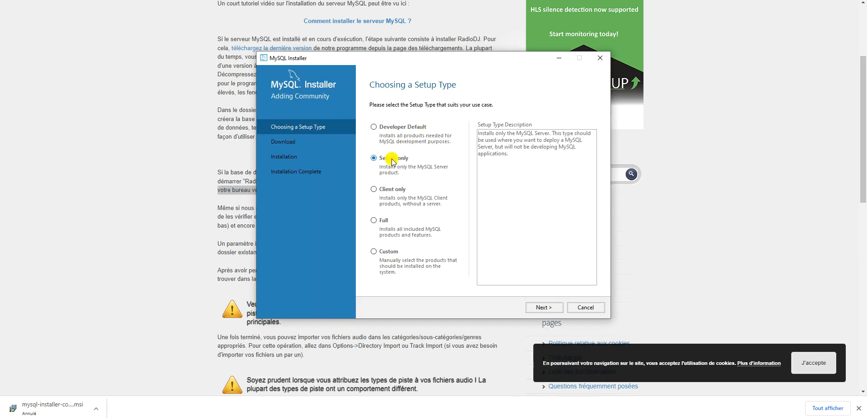
Step: Execute the MySQL Server 8.0.28 installation, glance at the details log, and reach Product Configuration
{"action": "left_click", "coordinate": [545, 307]}
{"action": "left_click", "coordinate": [427, 131]}
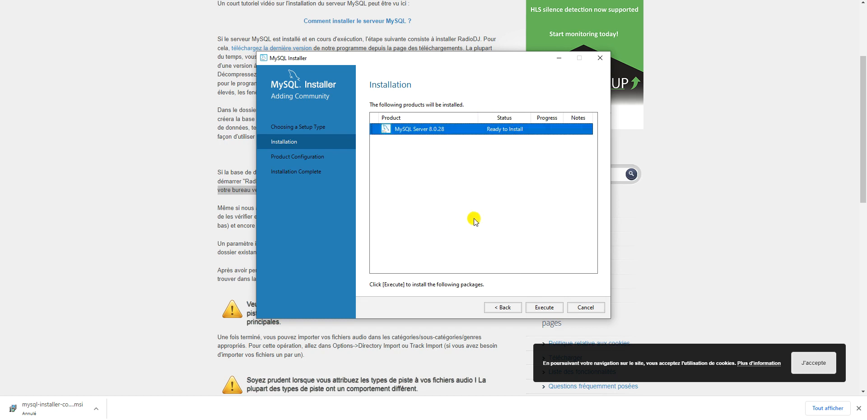
{"action": "left_click", "coordinate": [542, 310]}
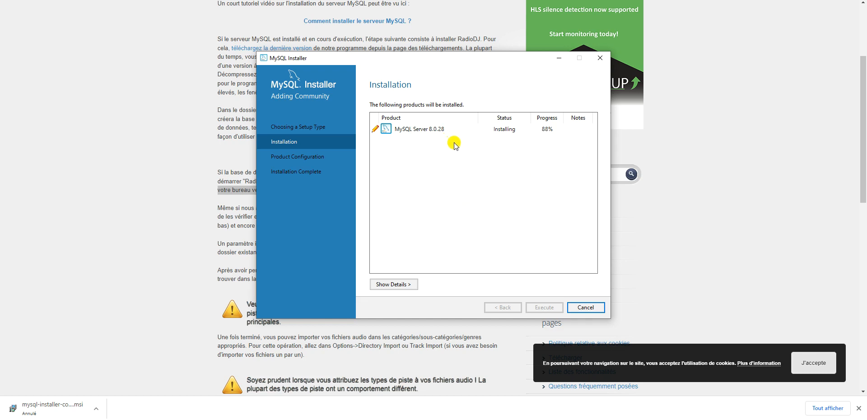
{"action": "left_click", "coordinate": [401, 285]}
{"action": "left_click", "coordinate": [401, 285]}
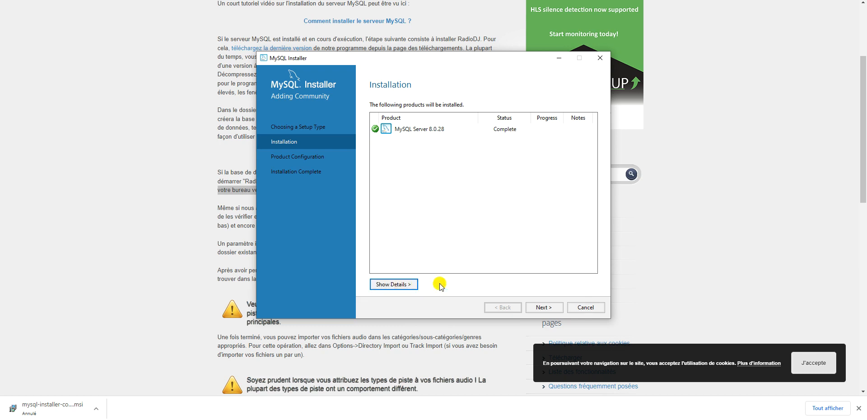
{"action": "left_click", "coordinate": [544, 308]}
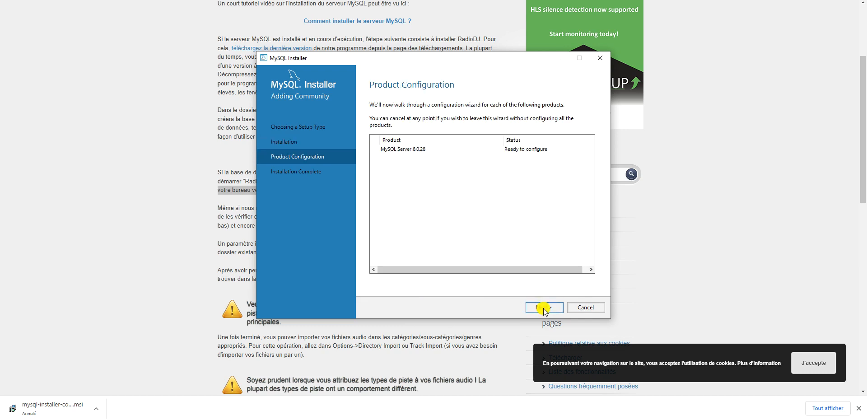
Step: Keep the Development Computer config type, port 3306, and strong password authentication
{"action": "left_click", "coordinate": [544, 308]}
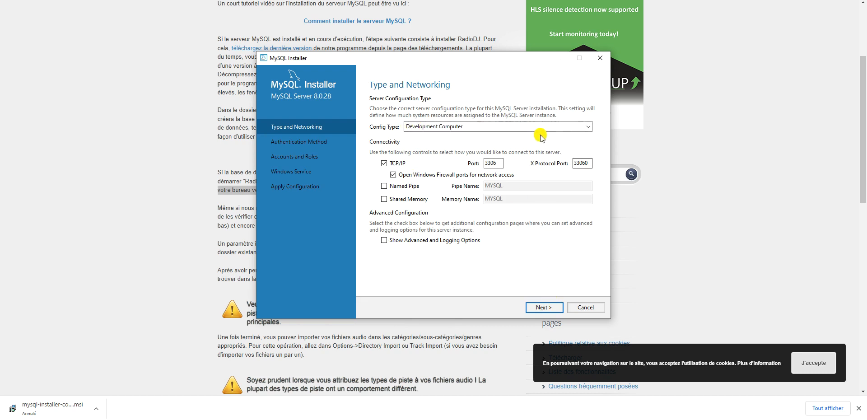
{"action": "left_click", "coordinate": [432, 128]}
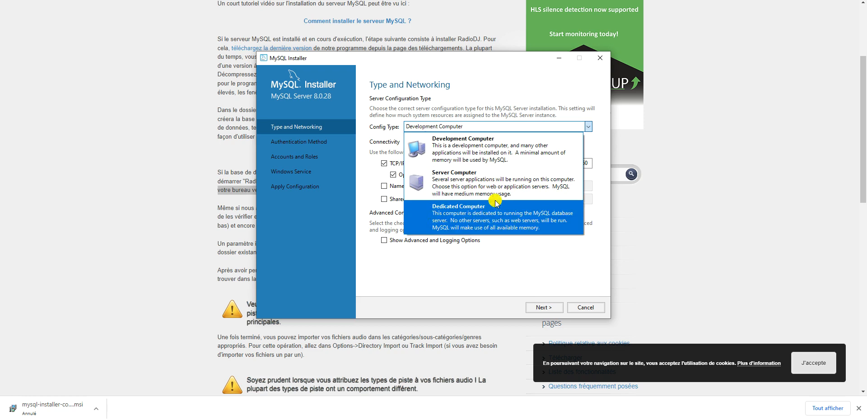
{"action": "left_click", "coordinate": [486, 144]}
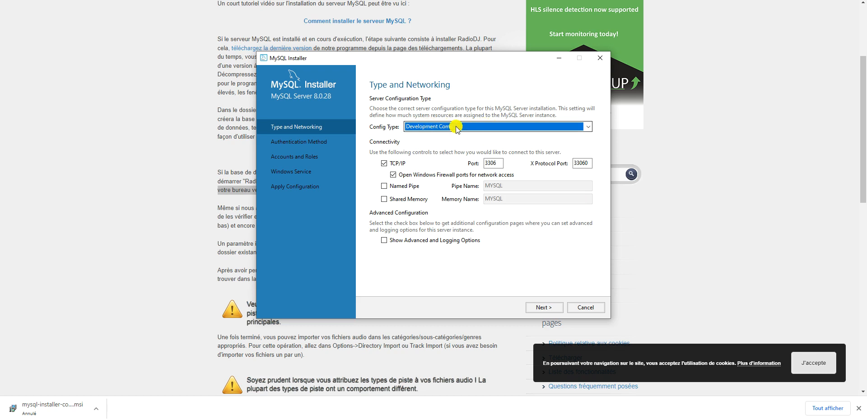
{"action": "left_click", "coordinate": [498, 164]}
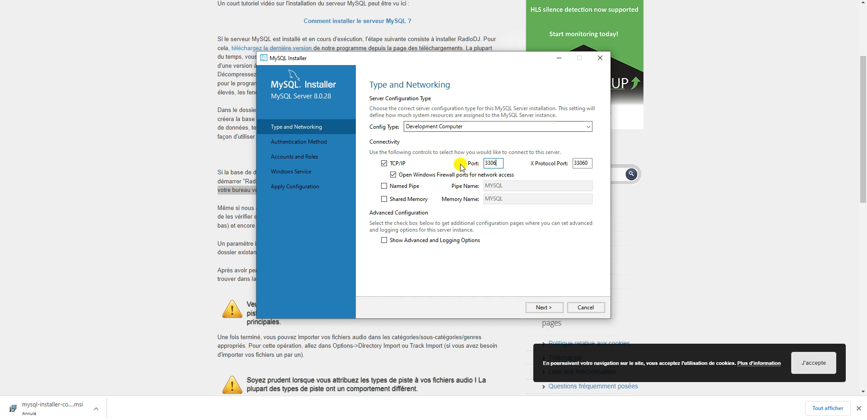
{"action": "left_click", "coordinate": [541, 307]}
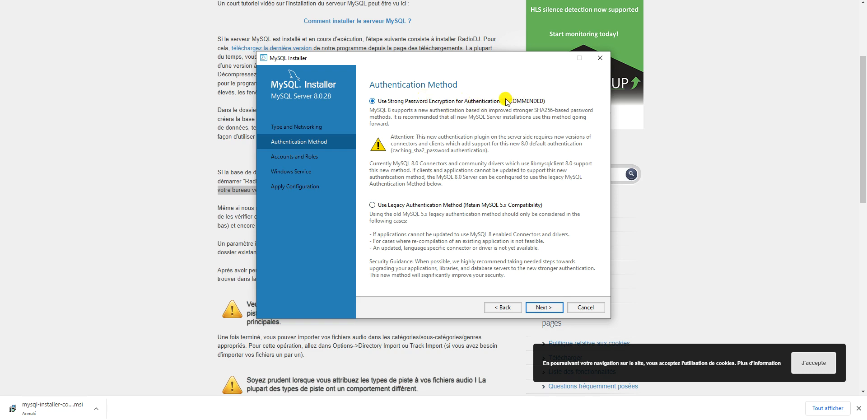
{"action": "left_click", "coordinate": [552, 308]}
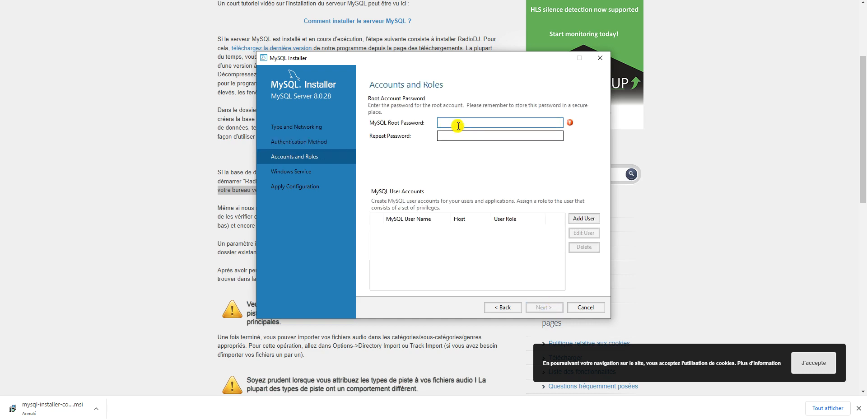
Step: Enter and repeat the root account password, then accept the MySQL80 Windows service settings
{"action": "mouse_move", "coordinate": [572, 124]}
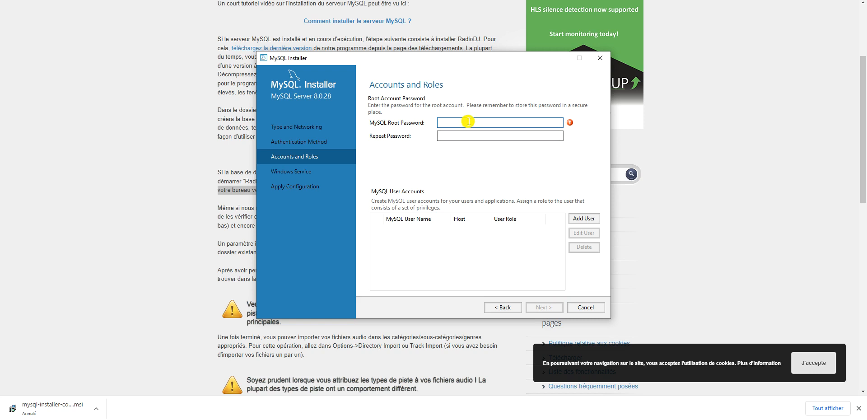
{"action": "type", "text": "12"}
{"action": "left_click", "coordinate": [481, 134]}
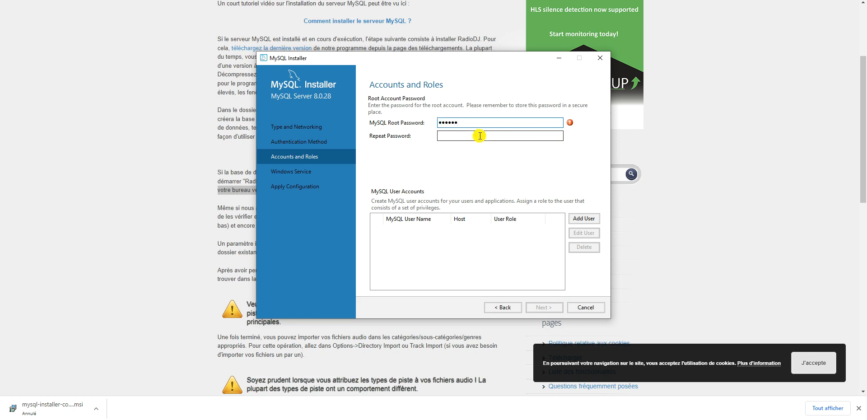
{"action": "type", "text": "1"}
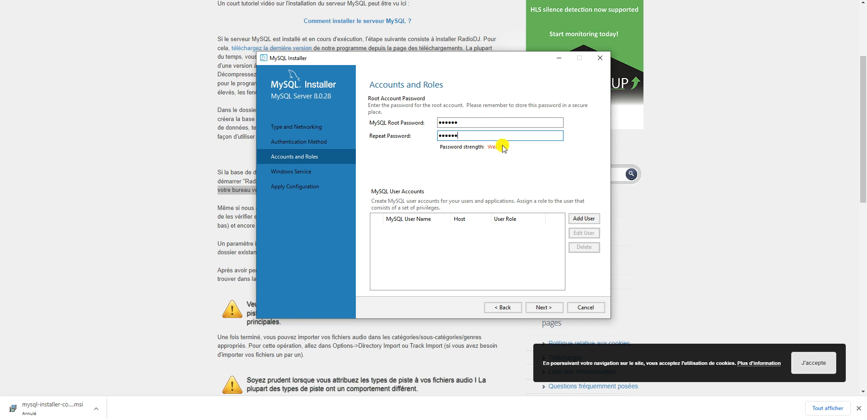
{"action": "left_click", "coordinate": [552, 309]}
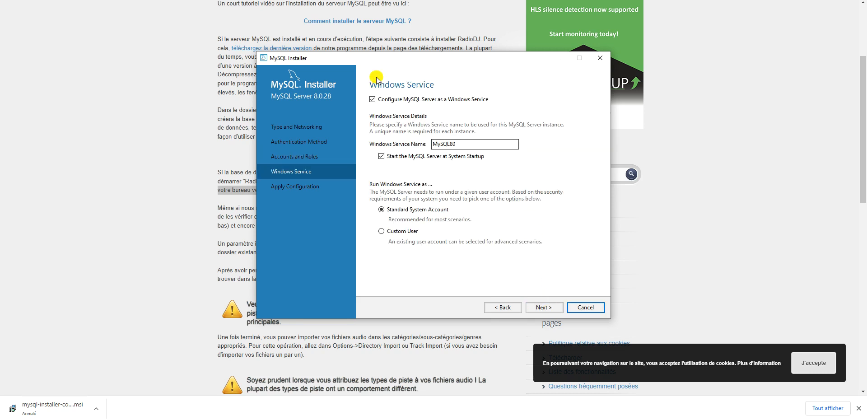
{"action": "left_click", "coordinate": [555, 310]}
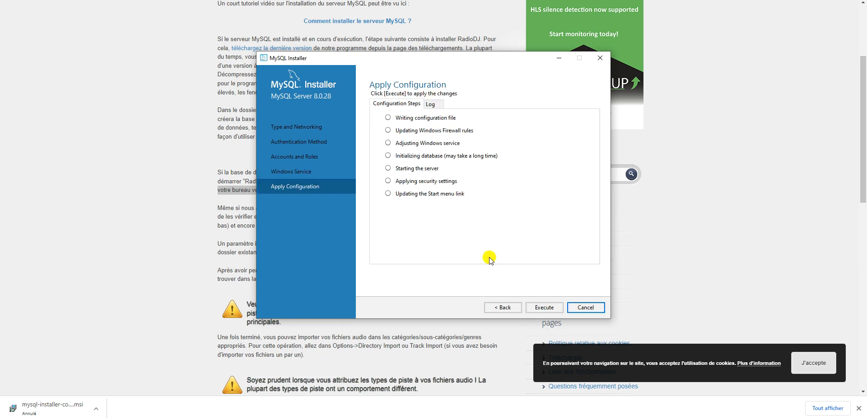
Step: Execute the MySQL Server 8.0.28 configuration and finish through to Installation Complete
{"action": "left_click", "coordinate": [538, 308]}
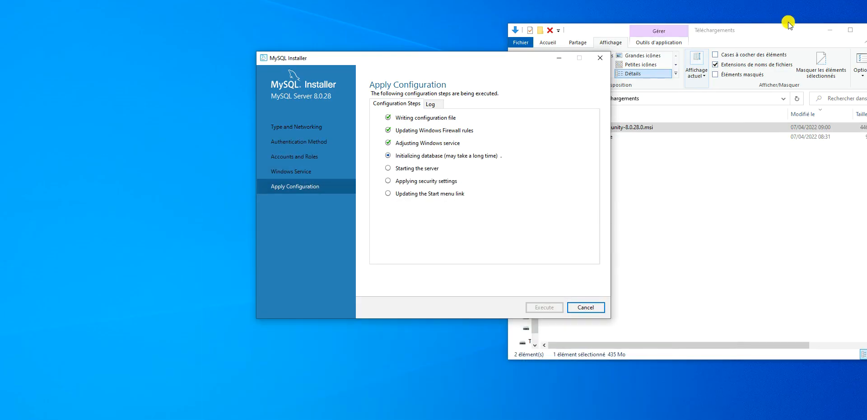
{"action": "left_click", "coordinate": [830, 30]}
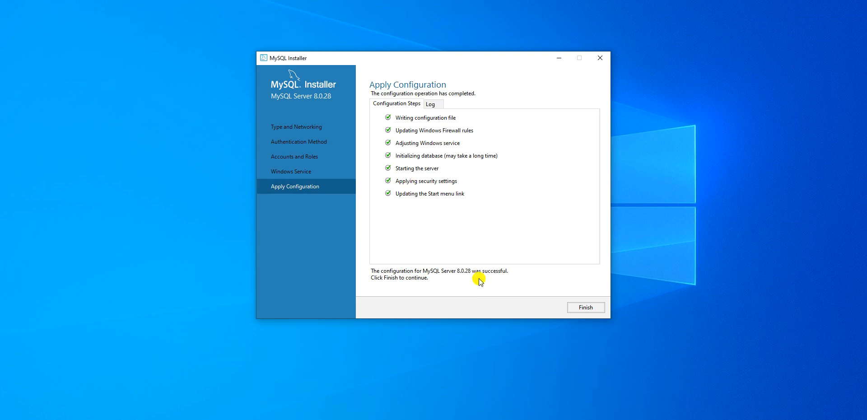
{"action": "left_click", "coordinate": [581, 308]}
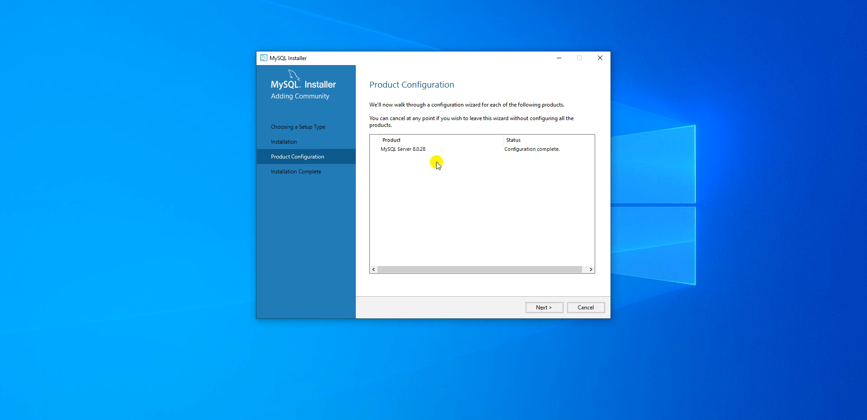
{"action": "left_click", "coordinate": [535, 307]}
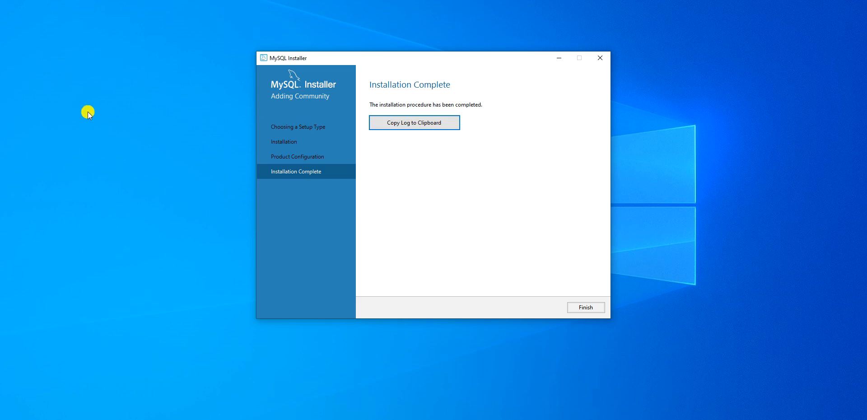
Step: Close MySQL Installer and run SetupRadioDJ2006f.exe from the Téléchargements folder
{"action": "left_click", "coordinate": [582, 309]}
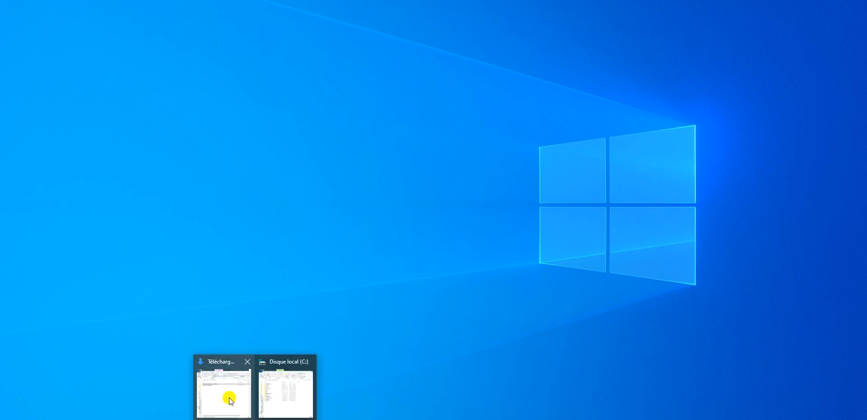
{"action": "left_click", "coordinate": [228, 397]}
{"action": "left_click", "coordinate": [576, 138]}
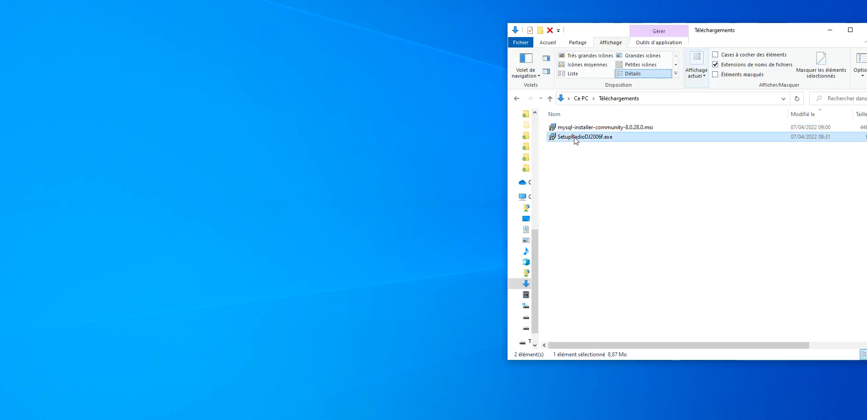
{"action": "double_click", "coordinate": [574, 137]}
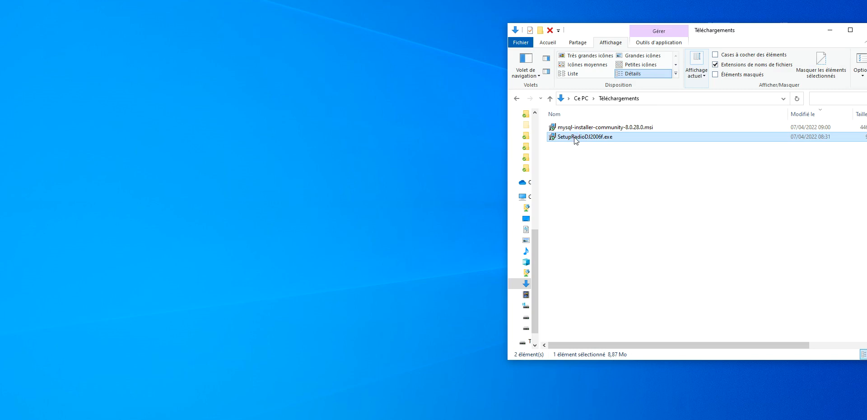
Step: Allow the RadioDJ setup to run, accept the license, and create the C:\RadioDJv2 install folder
{"action": "left_click", "coordinate": [466, 202]}
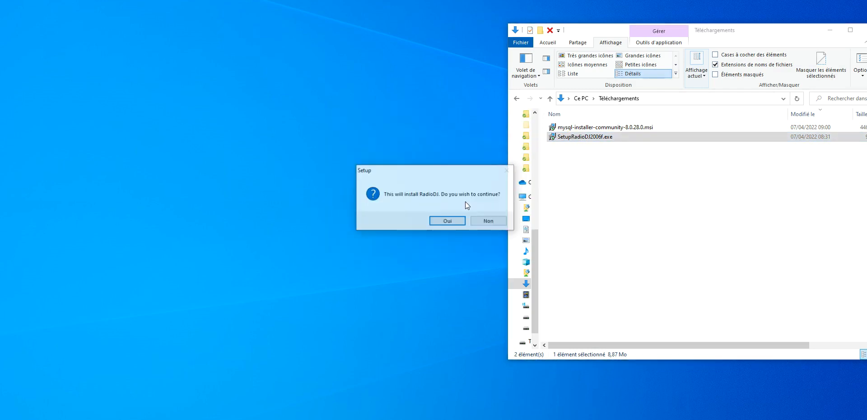
{"action": "left_click", "coordinate": [448, 221]}
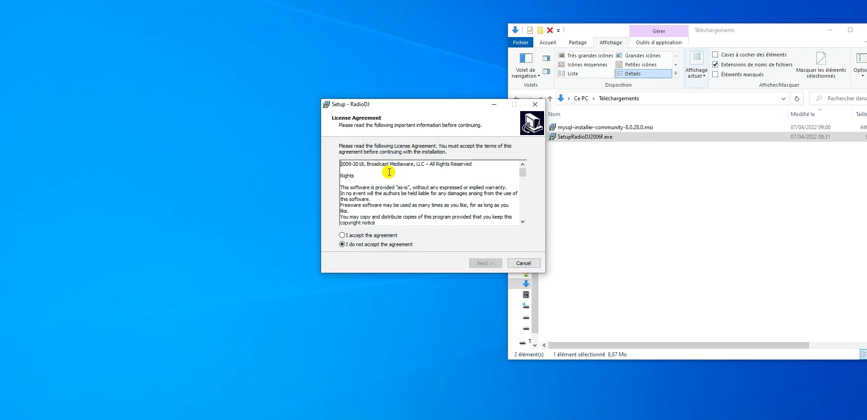
{"action": "left_click", "coordinate": [375, 236]}
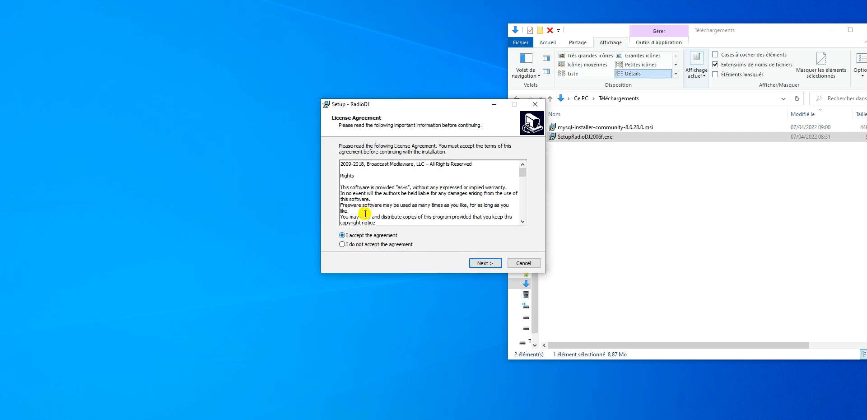
{"action": "left_click", "coordinate": [483, 263]}
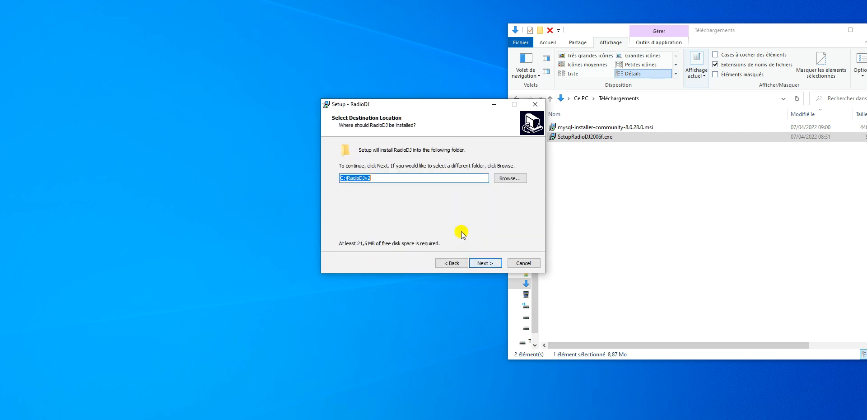
{"action": "left_click", "coordinate": [483, 263]}
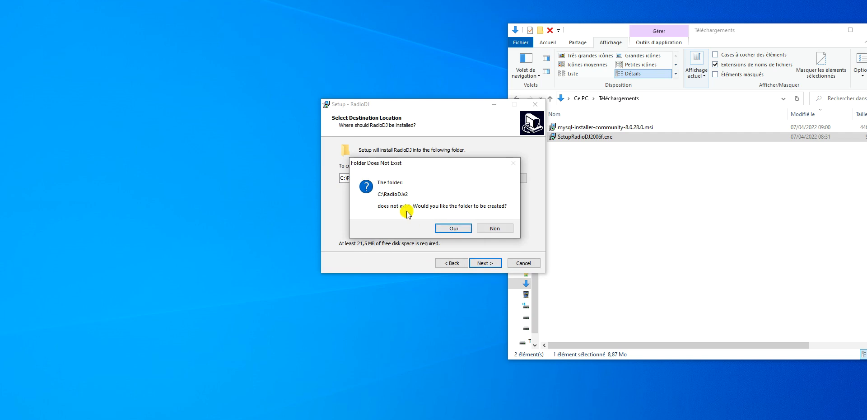
{"action": "left_click", "coordinate": [458, 228]}
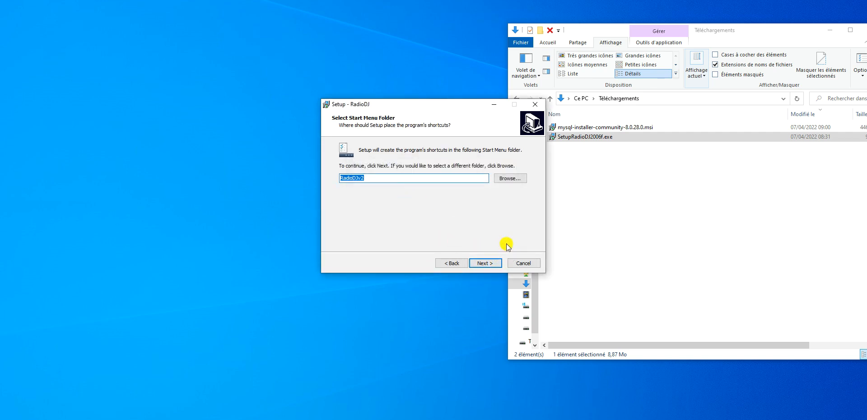
Step: Keep the RadioDJv2 Start Menu folder, install RadioDJ, and finish to launch database setup
{"action": "left_click_drag", "start_coordinate": [472, 104], "coordinate": [421, 102]}
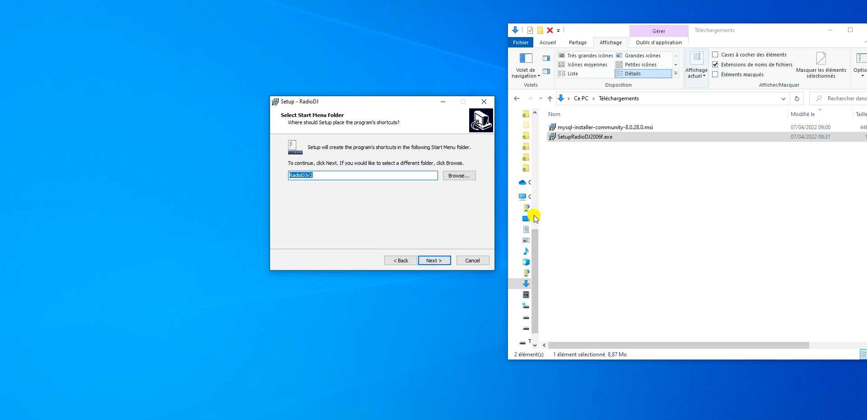
{"action": "left_click", "coordinate": [433, 261]}
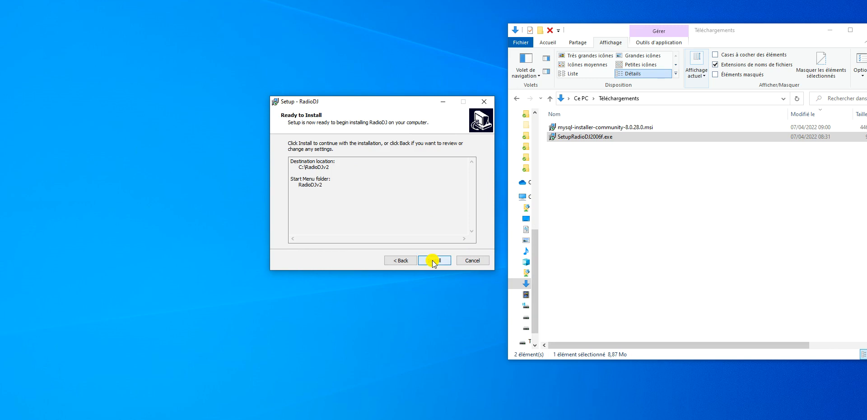
{"action": "left_click", "coordinate": [433, 261]}
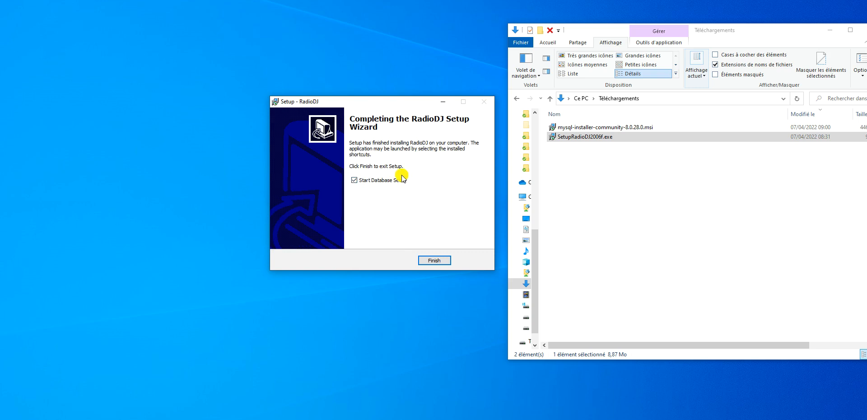
{"action": "left_click", "coordinate": [434, 261]}
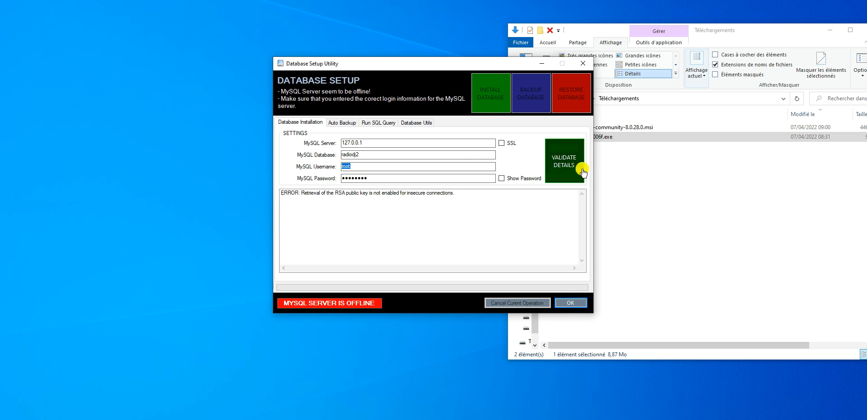
Step: Replace the MySQL username with root
{"action": "key", "text": "BackSpace"}
{"action": "double_click", "coordinate": [347, 167]}
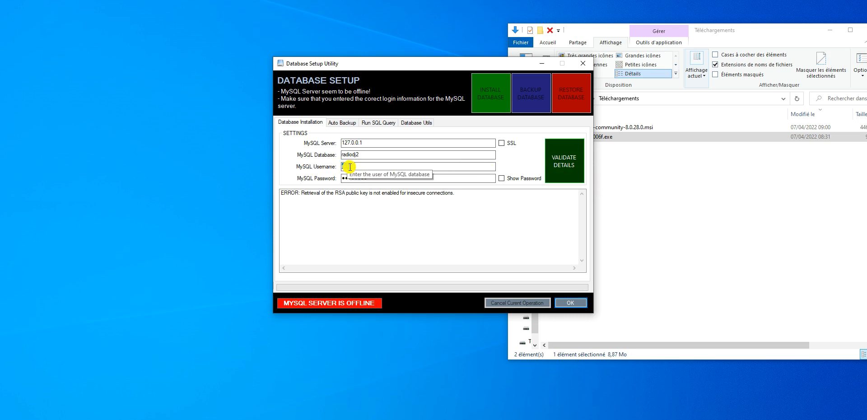
{"action": "left_click", "coordinate": [357, 170]}
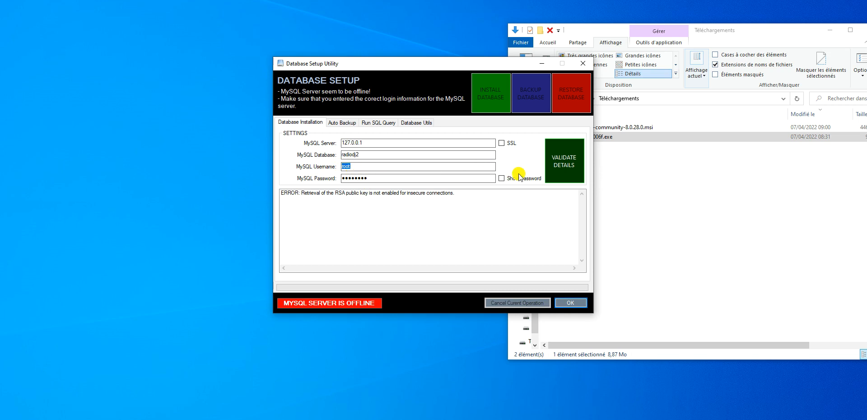
Step: Retype the MySQL root password and validate the connection details
{"action": "left_click", "coordinate": [503, 179]}
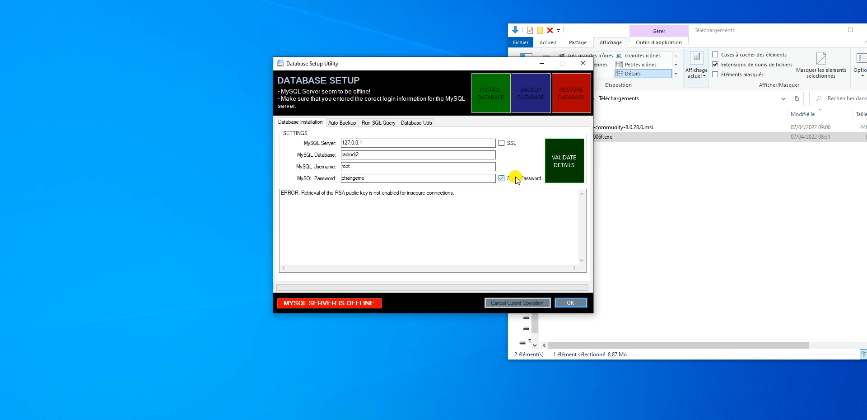
{"action": "left_click", "coordinate": [502, 178]}
{"action": "left_click", "coordinate": [502, 178]}
{"action": "left_click", "coordinate": [503, 179]}
{"action": "left_click_drag", "start_coordinate": [382, 181], "coordinate": [290, 170]}
{"action": "type", "text": "•"}
{"action": "left_click", "coordinate": [561, 168]}
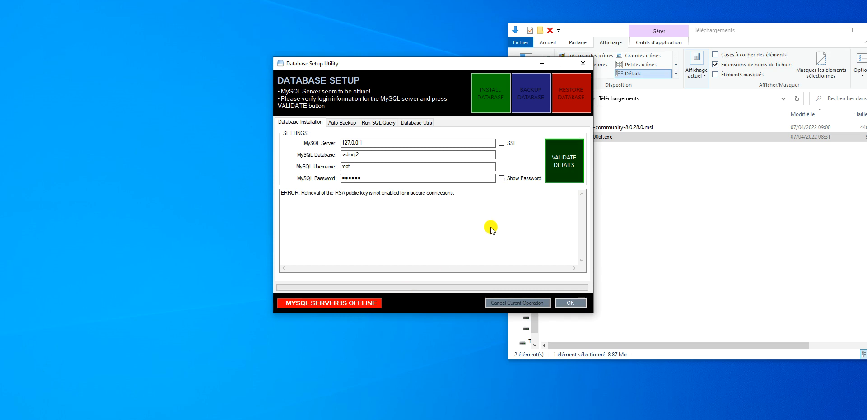
Step: Enable SSL and revalidate so the MySQL server shows online
{"action": "left_click", "coordinate": [501, 143]}
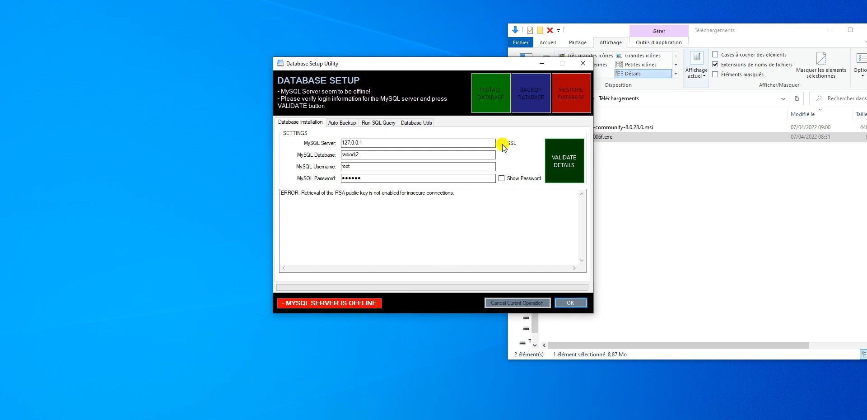
{"action": "left_click", "coordinate": [562, 158]}
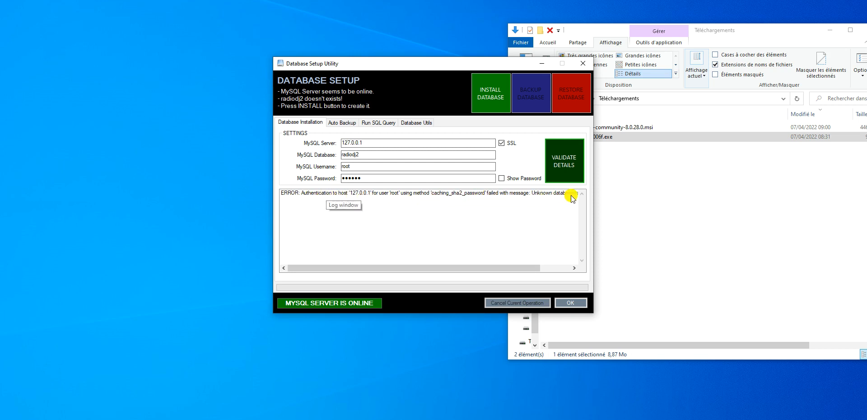
{"action": "left_click_drag", "start_coordinate": [458, 267], "coordinate": [437, 277]}
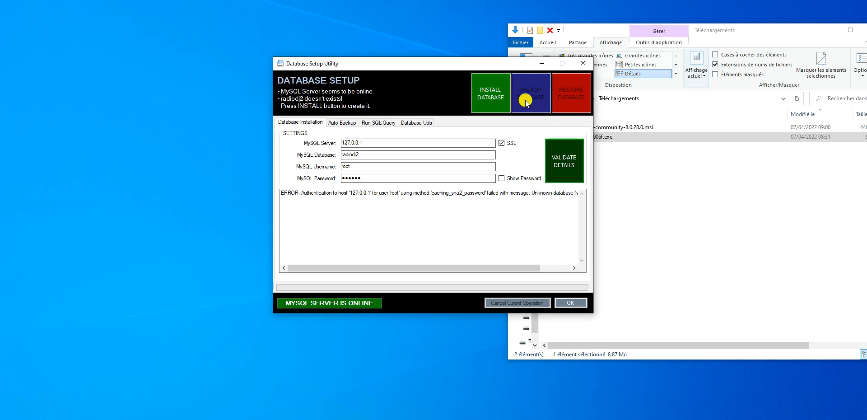
Step: Install the radiodj2 database and tables, confirm with OK, and close the utility
{"action": "left_click", "coordinate": [487, 97]}
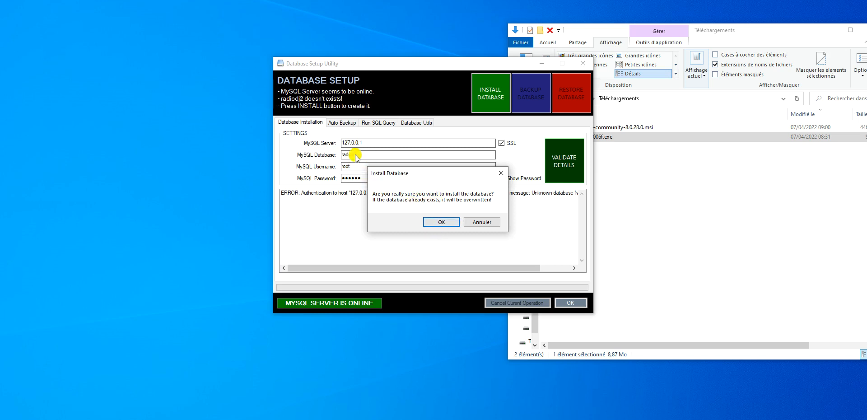
{"action": "left_click", "coordinate": [436, 223]}
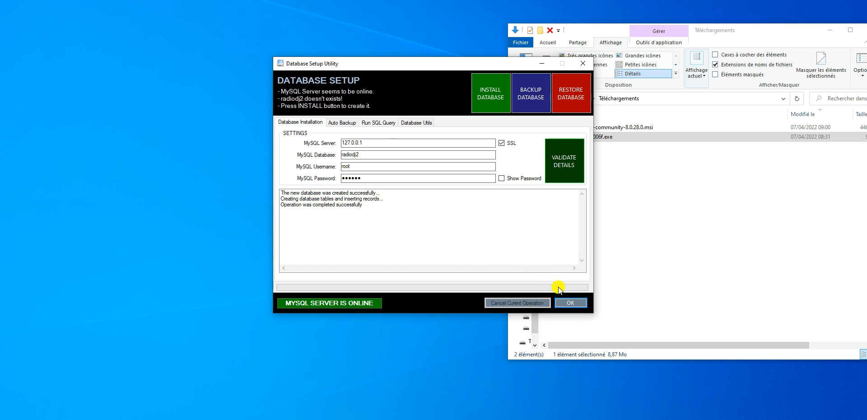
{"action": "left_click", "coordinate": [582, 299]}
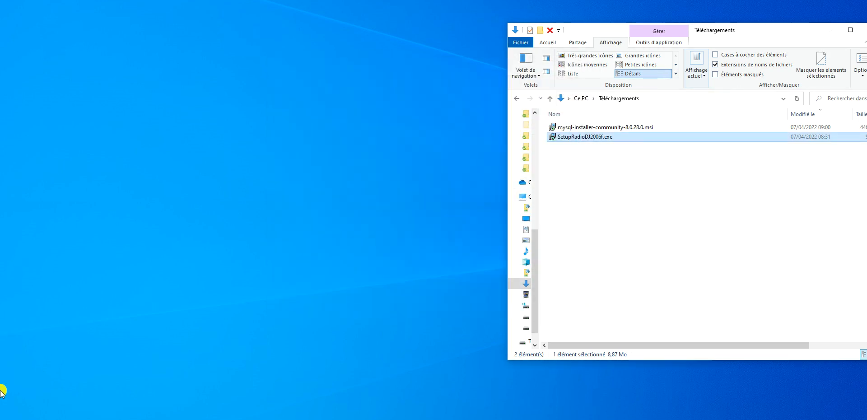
Step: Launch RadioDJ from Recently added in the Start menu and show the Instant Players grid
{"action": "left_click", "coordinate": [6, 414]}
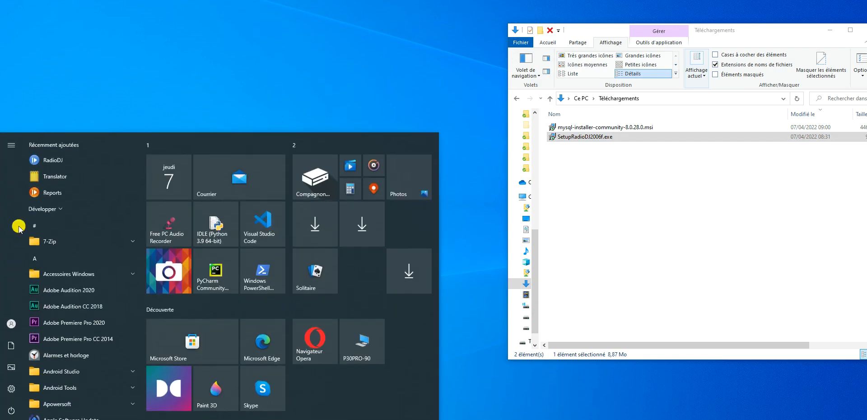
{"action": "left_click", "coordinate": [59, 163]}
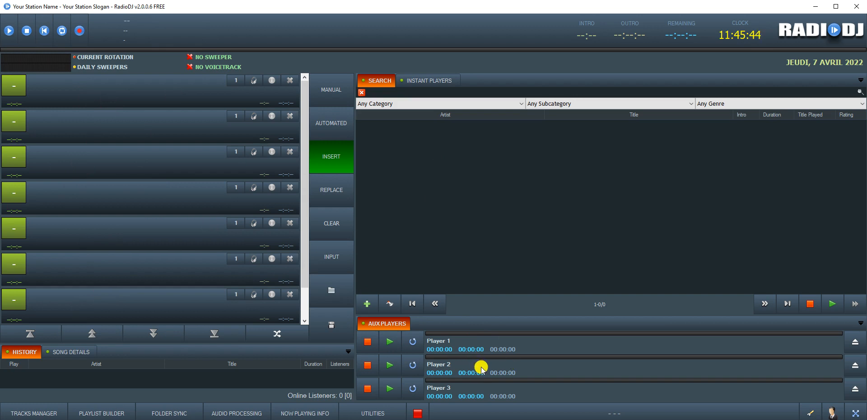
{"action": "left_click", "coordinate": [413, 81]}
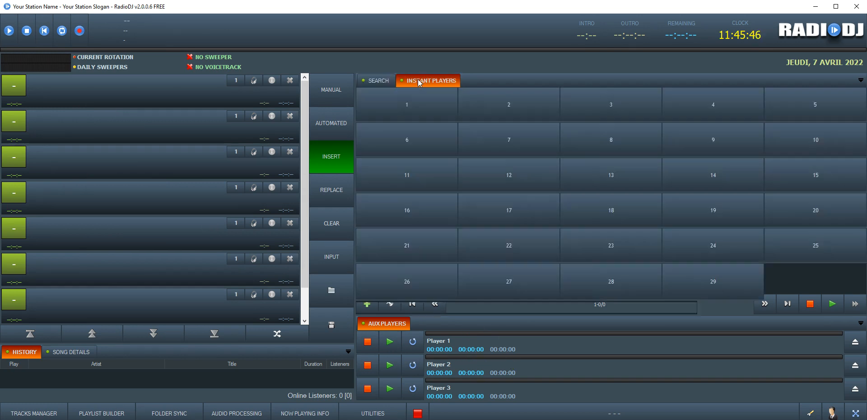
Step: Return to Search, try the [Artists] filter then reset to Any Category, and show Song Details
{"action": "left_click", "coordinate": [374, 82]}
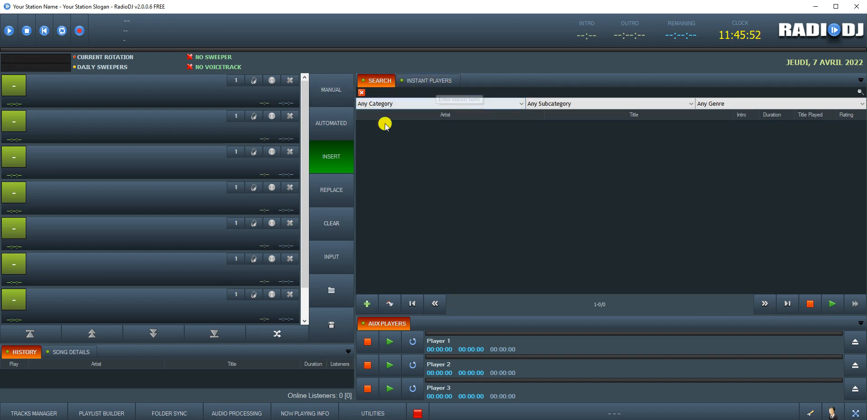
{"action": "left_click", "coordinate": [378, 103]}
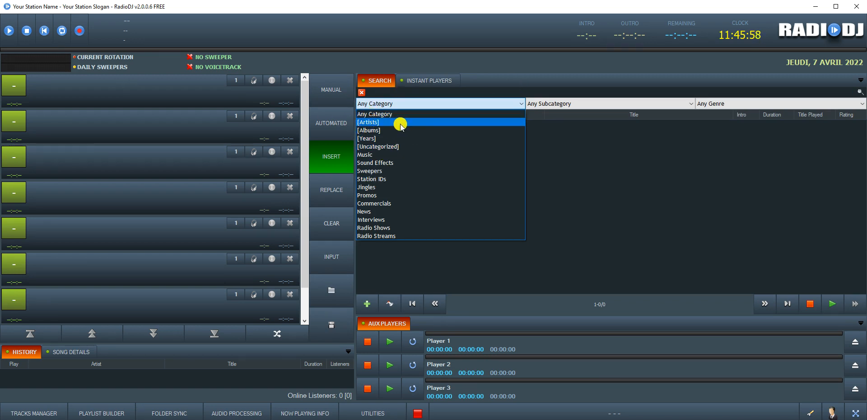
{"action": "left_click", "coordinate": [380, 122]}
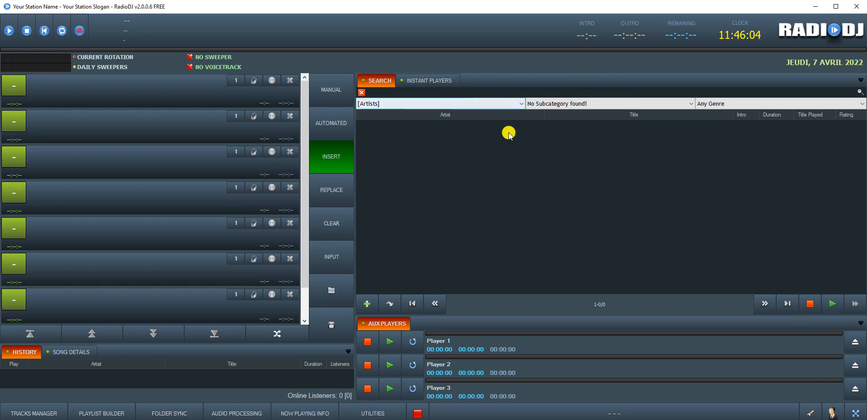
{"action": "left_click", "coordinate": [399, 104]}
{"action": "left_click", "coordinate": [385, 118]}
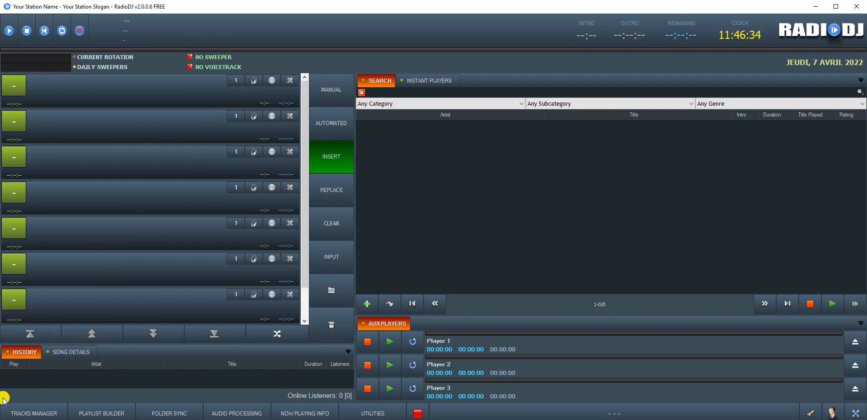
{"action": "left_click", "coordinate": [55, 357]}
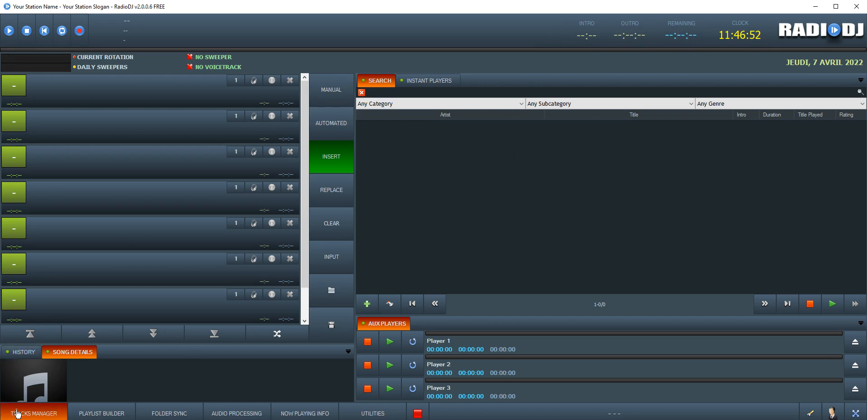
Step: Open the Tracks Manager, centre it, and apply a category change to Music, confirming with OK
{"action": "left_click", "coordinate": [43, 403]}
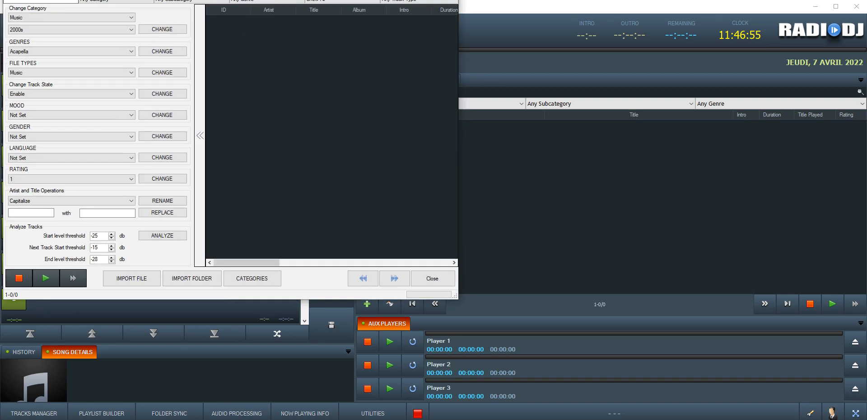
{"action": "left_click_drag", "start_coordinate": [270, 1], "coordinate": [487, 36]}
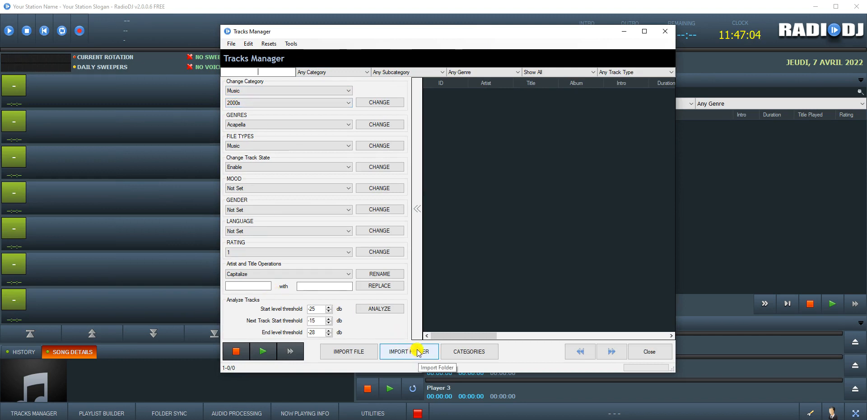
{"action": "left_click", "coordinate": [273, 90]}
{"action": "left_click", "coordinate": [274, 90]}
{"action": "left_click", "coordinate": [235, 102]}
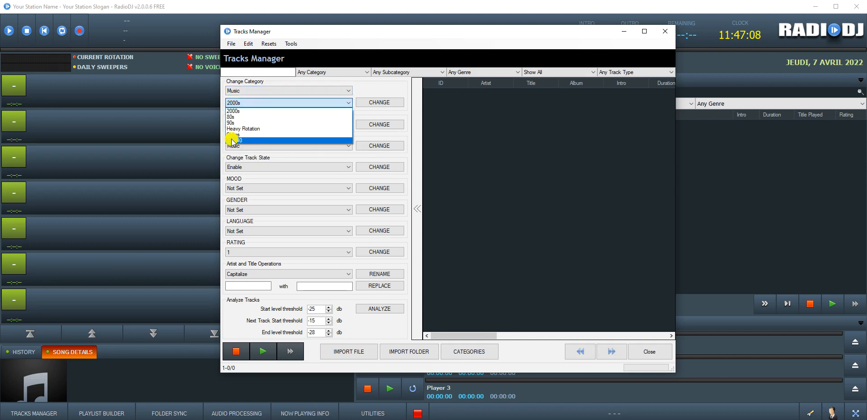
{"action": "left_click", "coordinate": [385, 103]}
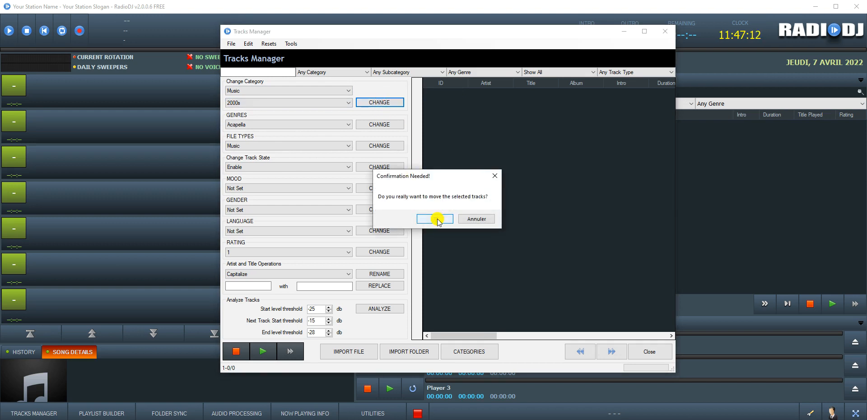
{"action": "left_click", "coordinate": [435, 219]}
Step: Reopen the subcategory list without changing it, then start a track text search
{"action": "left_click", "coordinate": [289, 103]}
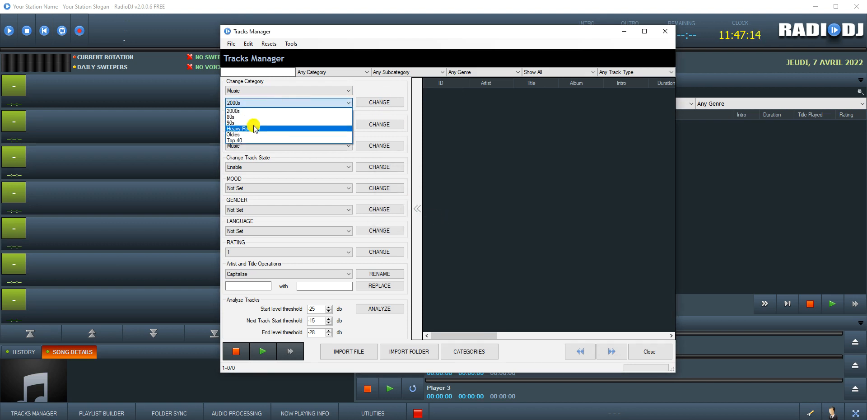
{"action": "left_click", "coordinate": [383, 85]}
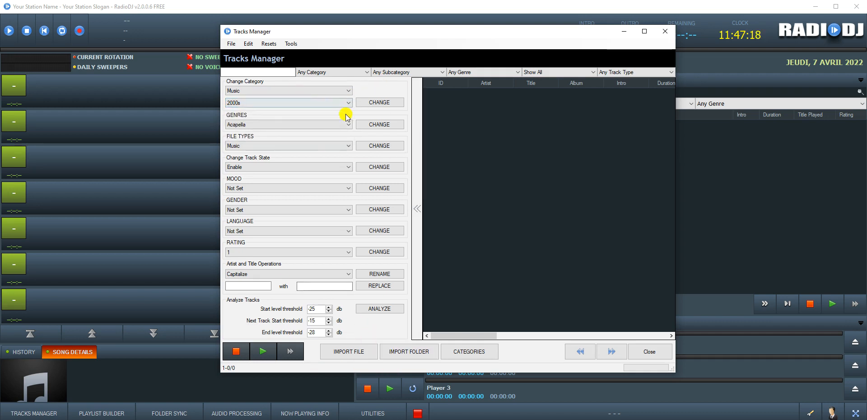
{"action": "left_click", "coordinate": [257, 73]}
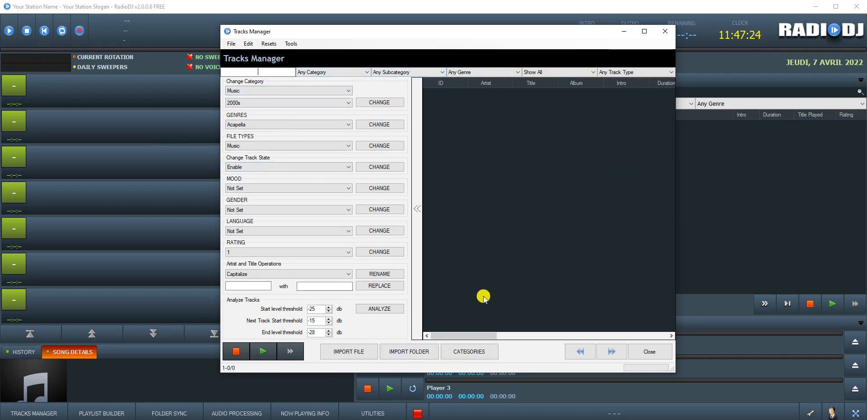
Step: Open the Categories Manager and add a NEWS subcategory under Music
{"action": "left_click", "coordinate": [466, 355]}
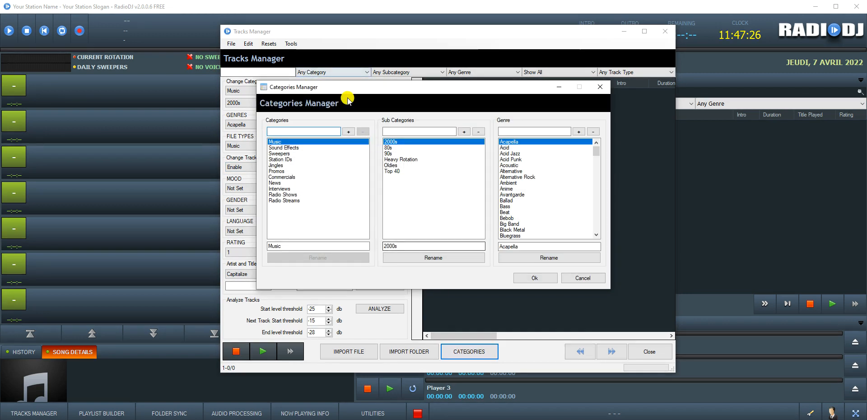
{"action": "left_click", "coordinate": [410, 130]}
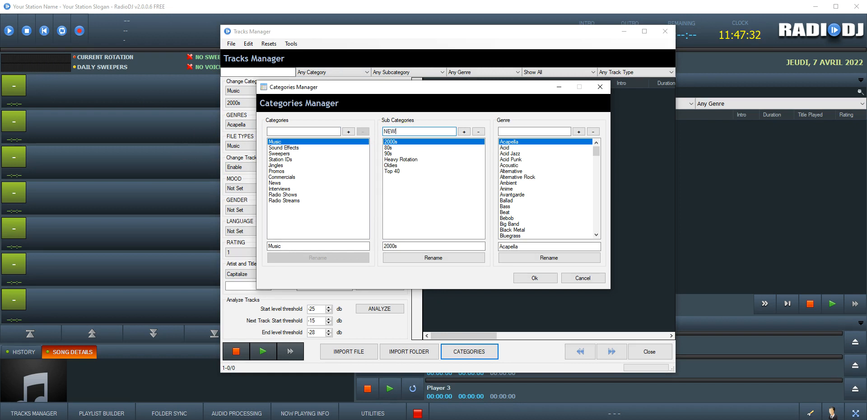
{"action": "left_click", "coordinate": [464, 132]}
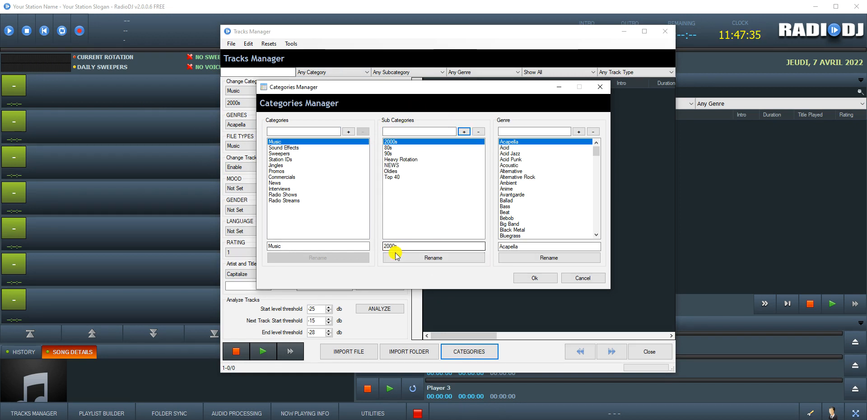
Step: Delete the Top 40 subcategory, confirm, and close the Categories Manager
{"action": "left_click", "coordinate": [392, 165]}
{"action": "left_click", "coordinate": [389, 142]}
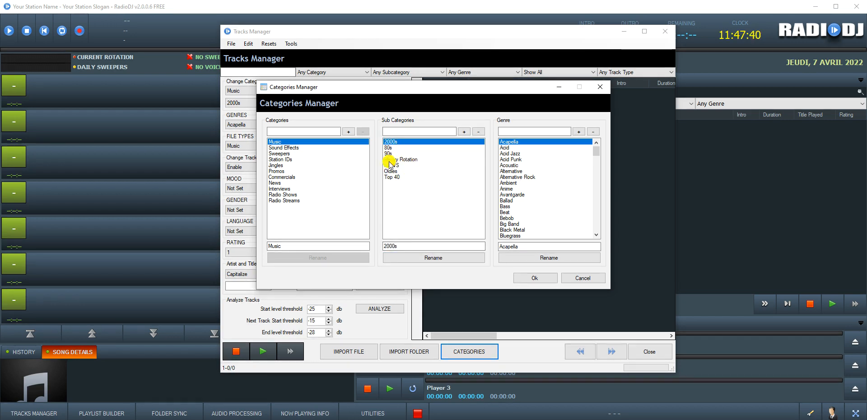
{"action": "left_click", "coordinate": [390, 177]}
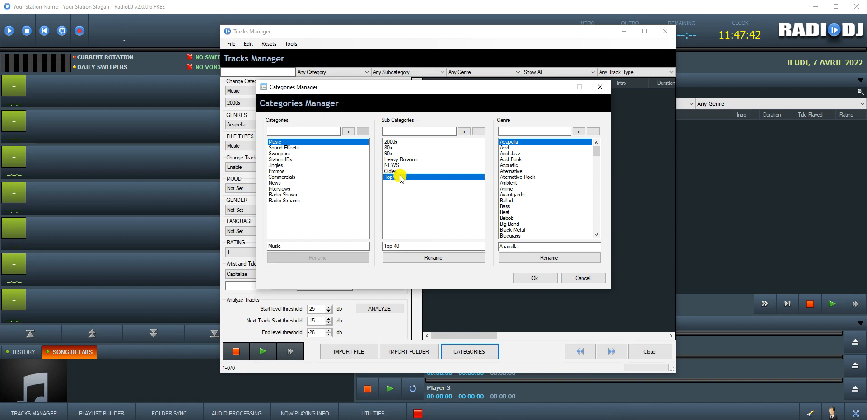
{"action": "left_click", "coordinate": [482, 134]}
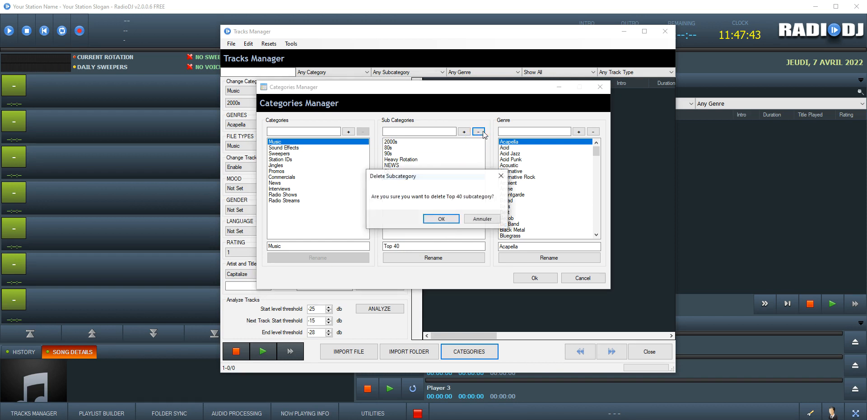
{"action": "left_click", "coordinate": [444, 219]}
{"action": "left_click", "coordinate": [538, 279]}
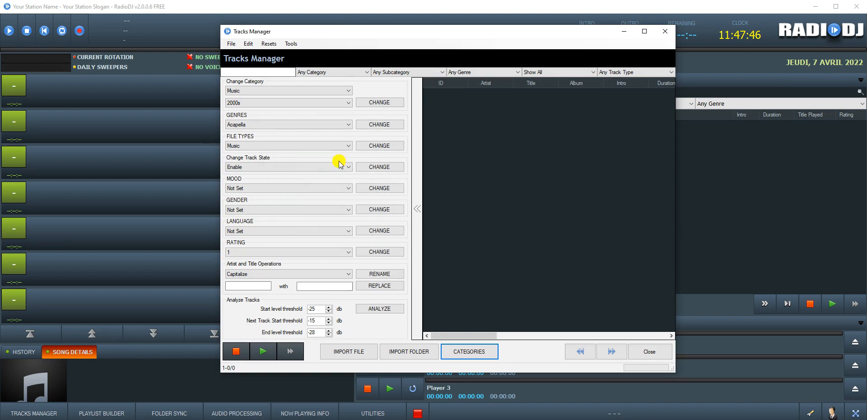
Step: Choose NEWS as the Tracks Manager's target subcategory
{"action": "left_click", "coordinate": [288, 104]}
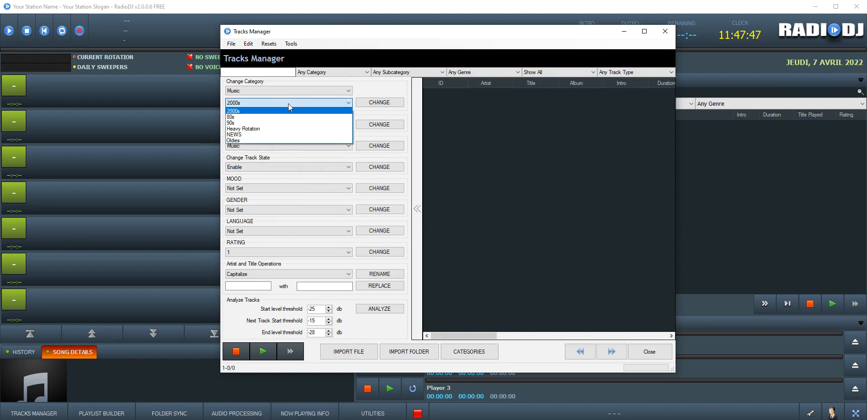
{"action": "left_click", "coordinate": [231, 135]}
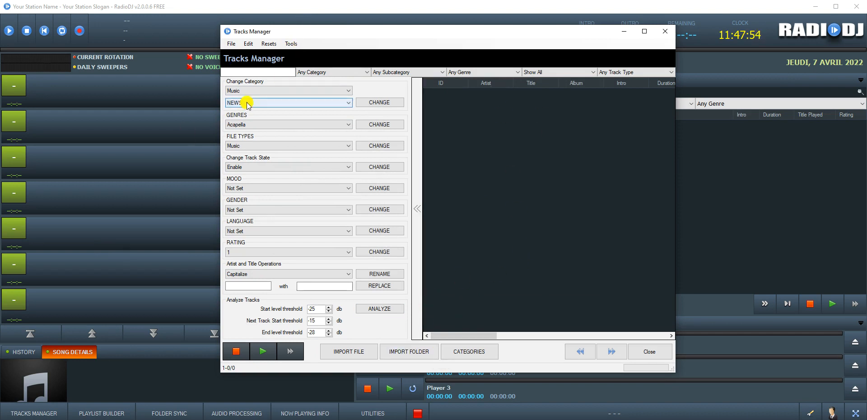
{"action": "left_click", "coordinate": [266, 102]}
{"action": "left_click", "coordinate": [480, 117]}
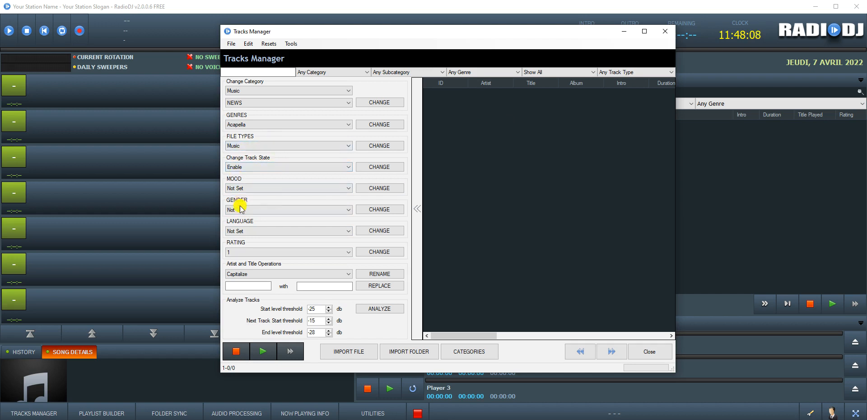
Step: Check the language, gender and rating lists, leaving rating at 1
{"action": "left_click", "coordinate": [267, 231]}
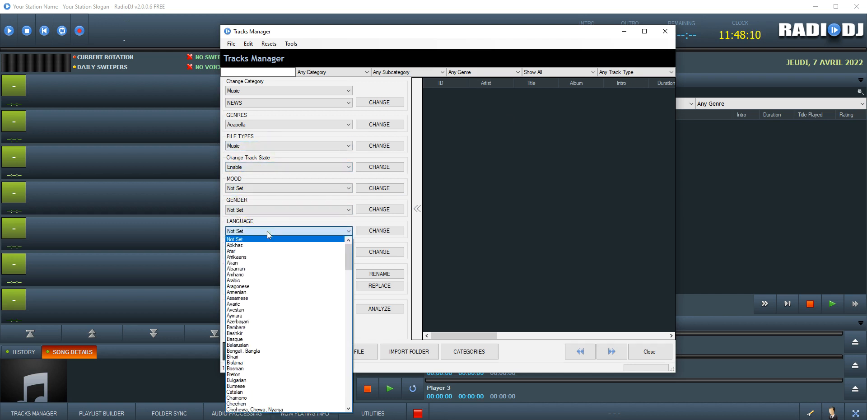
{"action": "left_click", "coordinate": [258, 209]}
{"action": "left_click", "coordinate": [257, 210]}
{"action": "left_click", "coordinate": [257, 210]}
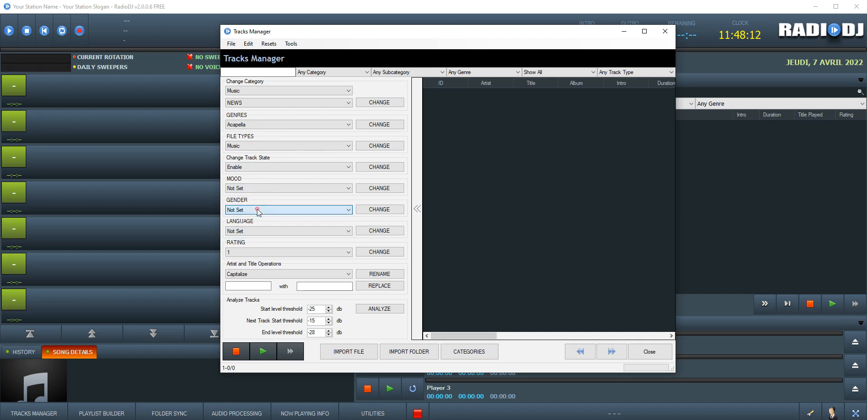
{"action": "left_click", "coordinate": [270, 252]}
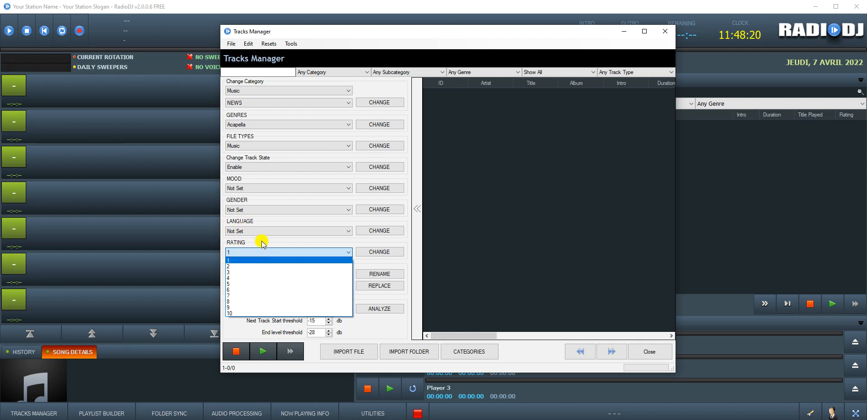
{"action": "left_click", "coordinate": [568, 229]}
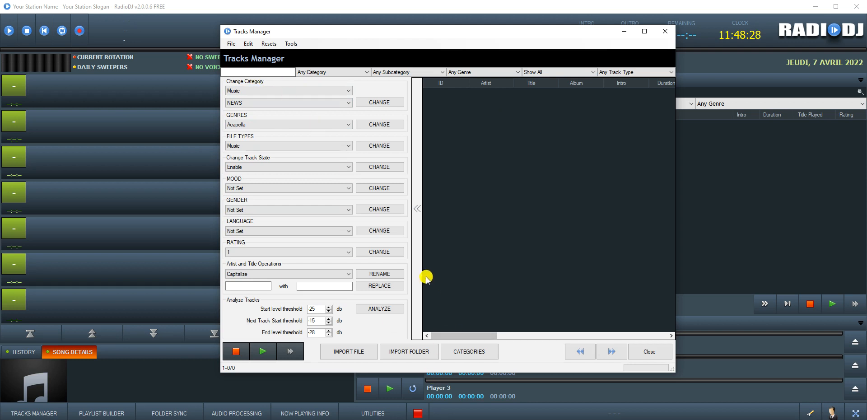
Step: Create a new folder named NEWS in Téléchargements
{"action": "mouse_move", "coordinate": [237, 415]}
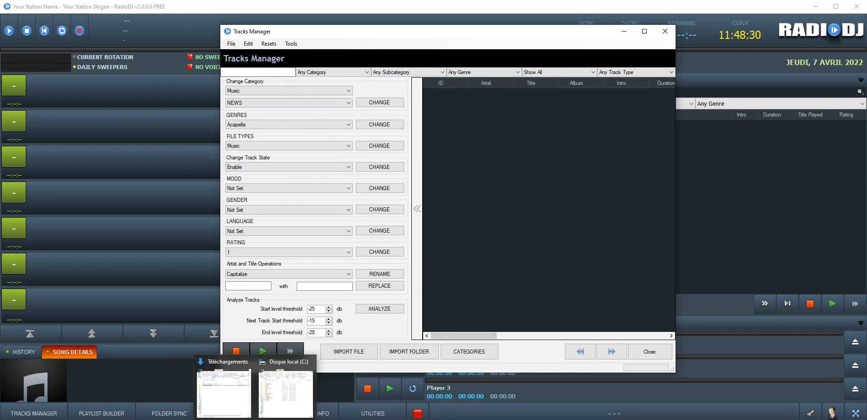
{"action": "left_click", "coordinate": [233, 399]}
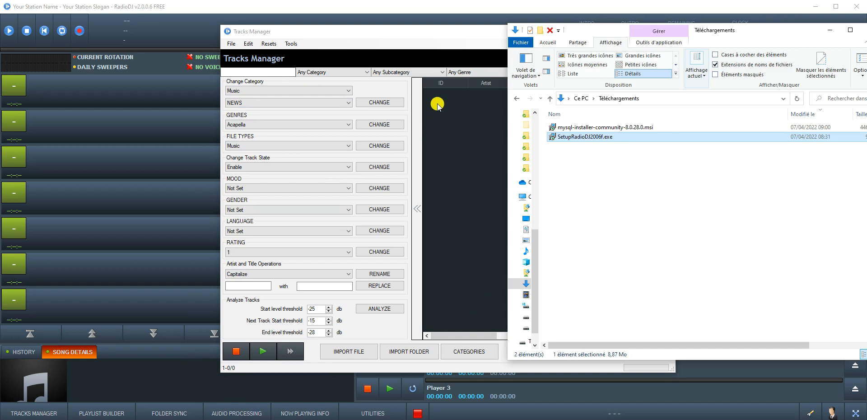
{"action": "right_click", "coordinate": [646, 166]}
{"action": "mouse_move", "coordinate": [692, 282]}
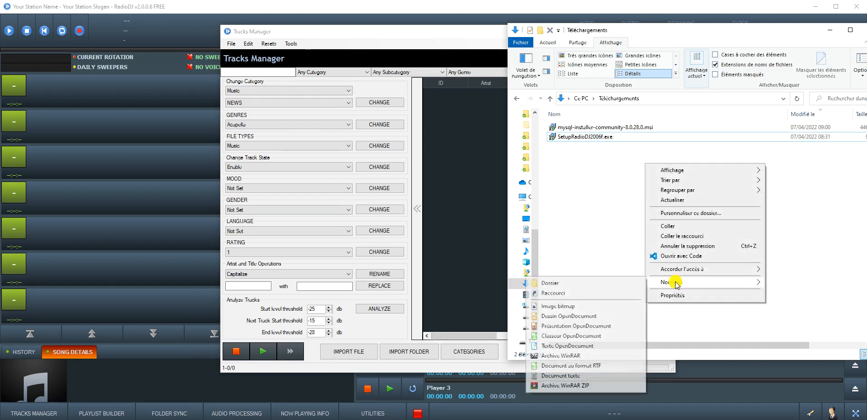
{"action": "left_click", "coordinate": [582, 283]}
{"action": "type", "text": "NEWS"}
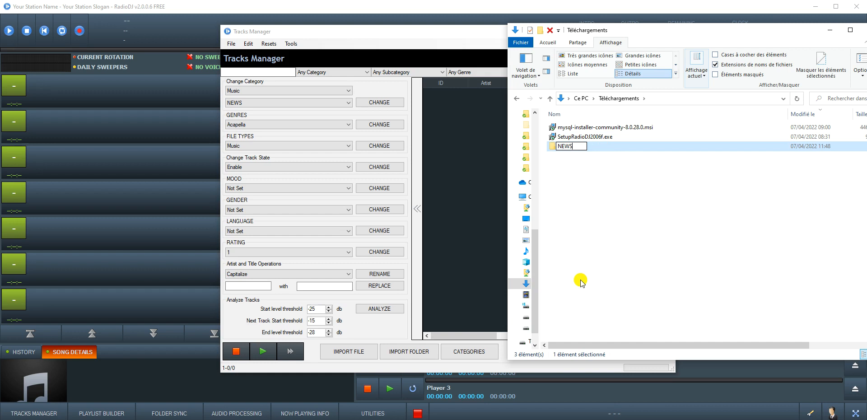
{"action": "key", "text": "Return"}
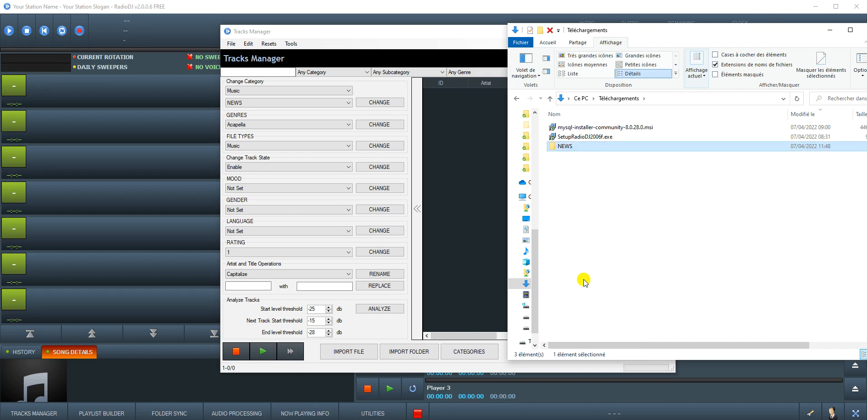
Step: Create a second folder named GOLDS beside the Tracks Manager window
{"action": "right_click", "coordinate": [583, 178]}
{"action": "mouse_move", "coordinate": [617, 300]}
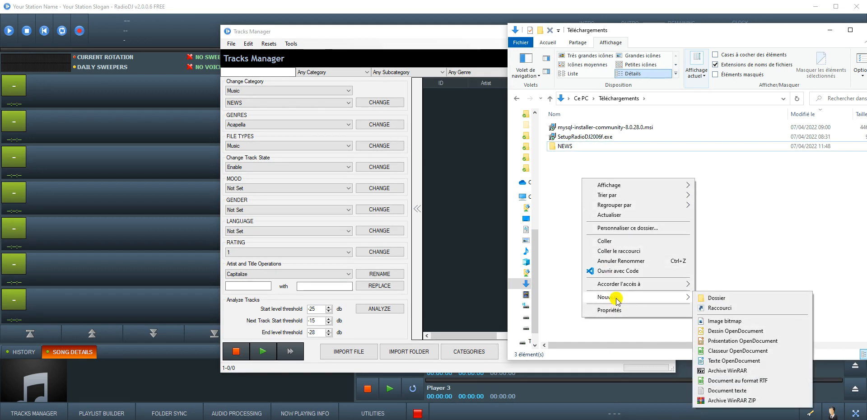
{"action": "left_click", "coordinate": [705, 297]}
{"action": "type", "text": "GOLD"}
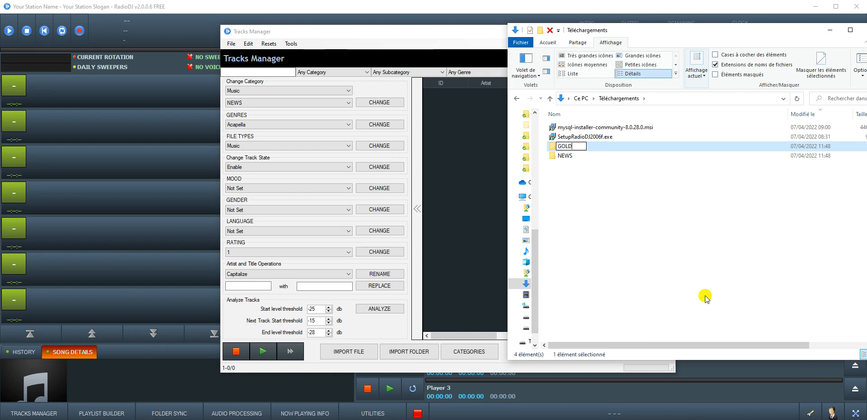
{"action": "type", "text": "S"}
{"action": "key", "text": "Return"}
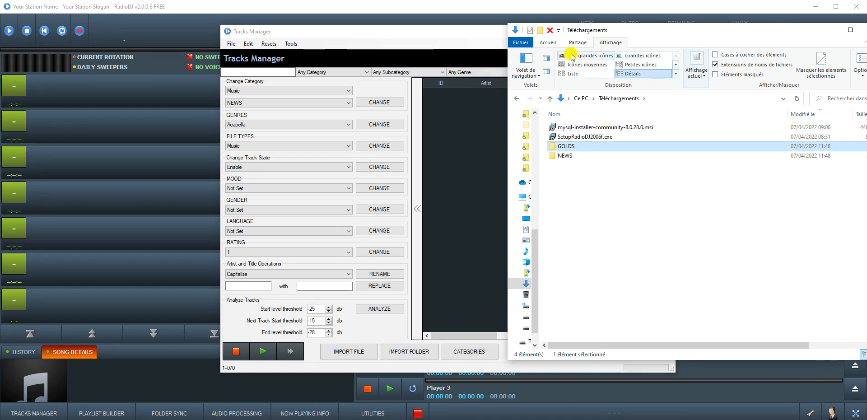
{"action": "left_click_drag", "start_coordinate": [569, 33], "coordinate": [636, 39]}
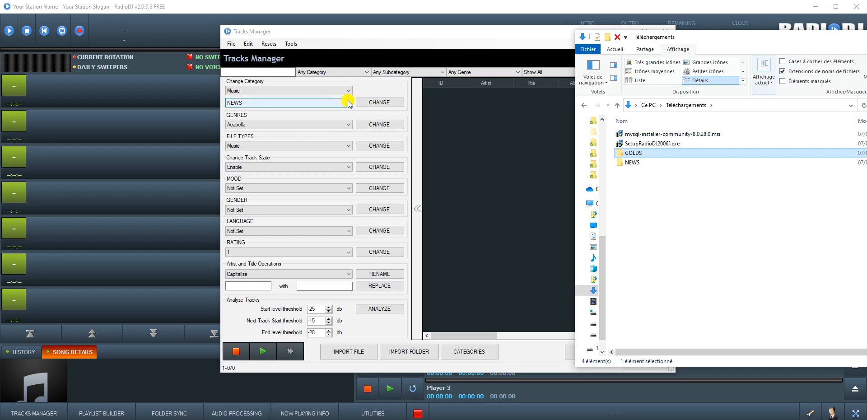
Step: Set the Tracks Manager subcategory to 90s and create a MUSIQUES folder in Téléchargements
{"action": "left_click", "coordinate": [268, 107]}
{"action": "left_click", "coordinate": [257, 118]}
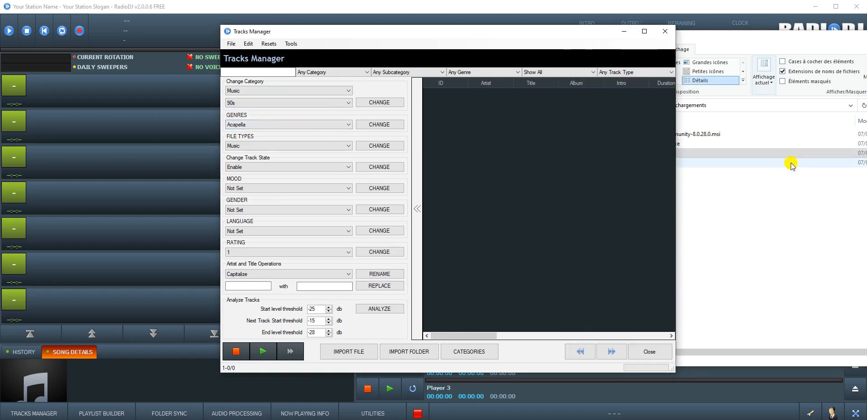
{"action": "left_click", "coordinate": [781, 196]}
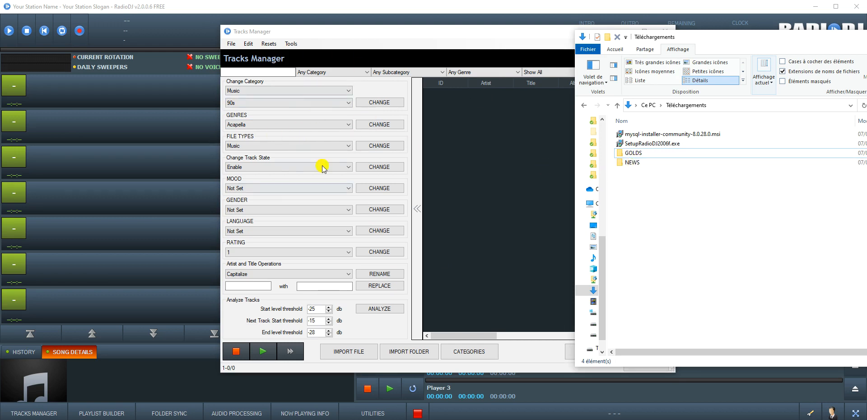
{"action": "right_click", "coordinate": [645, 205]}
{"action": "mouse_move", "coordinate": [670, 322]}
{"action": "left_click", "coordinate": [593, 320]}
{"action": "type", "text": "M"}
{"action": "key", "text": "Return"}
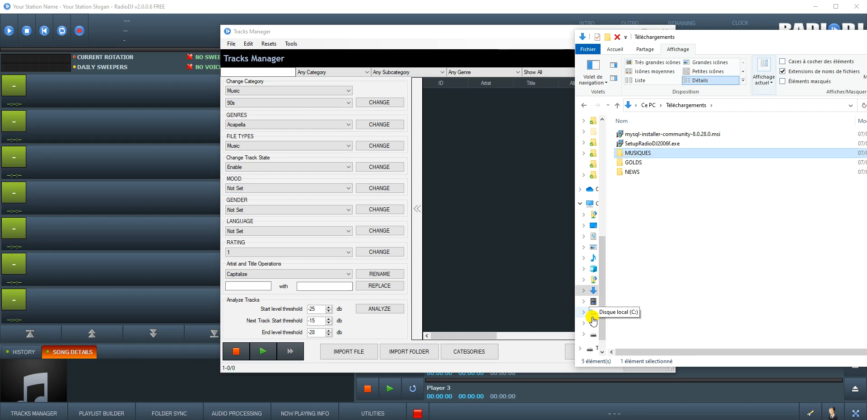
Step: Open the empty MUSIQUES folder, then close the Tracks Manager
{"action": "double_click", "coordinate": [641, 154]}
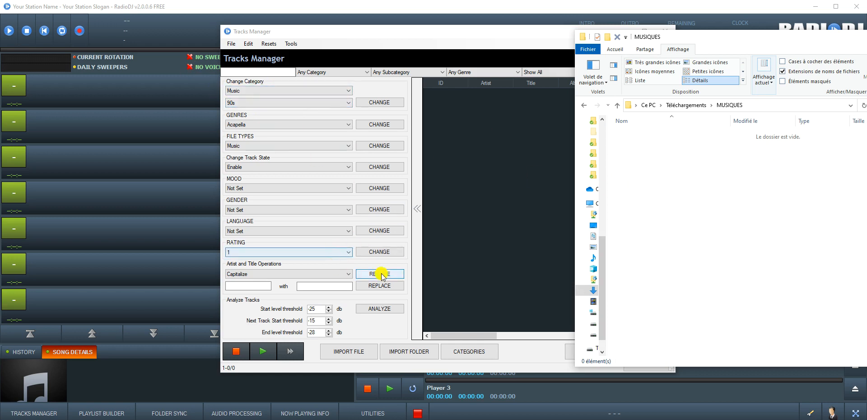
{"action": "left_click", "coordinate": [458, 247]}
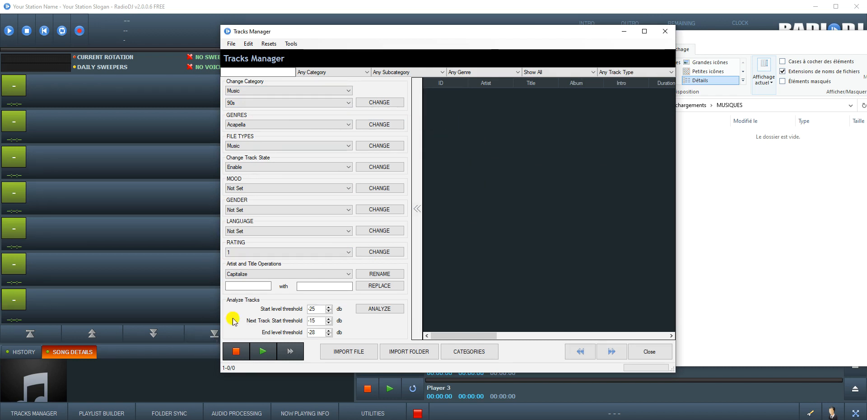
{"action": "left_click", "coordinate": [656, 352]}
Step: Open the empty Playlist Builder, restore and move its window, then close it
{"action": "left_click", "coordinate": [103, 412]}
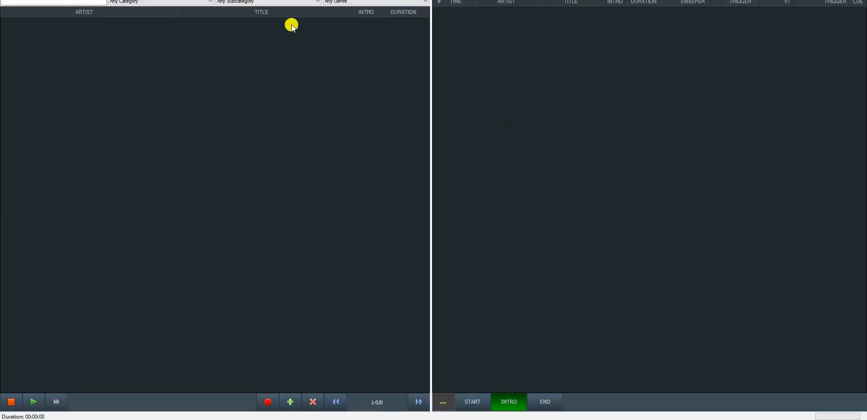
{"action": "left_click", "coordinate": [835, 0]}
{"action": "left_click_drag", "start_coordinate": [287, 0], "coordinate": [569, 88]}
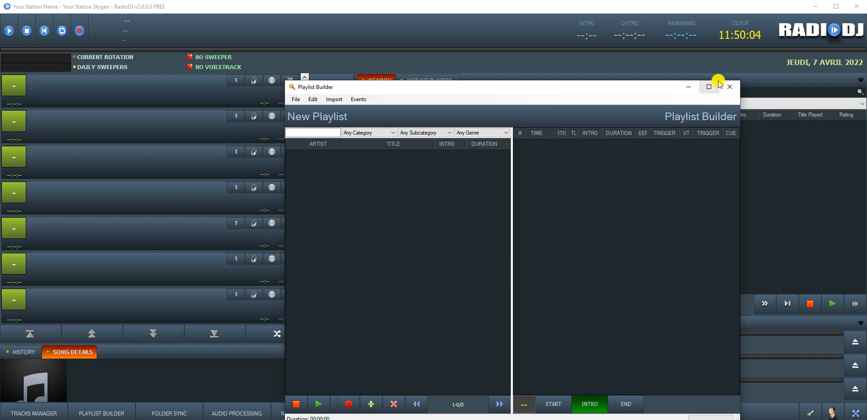
{"action": "left_click", "coordinate": [731, 89]}
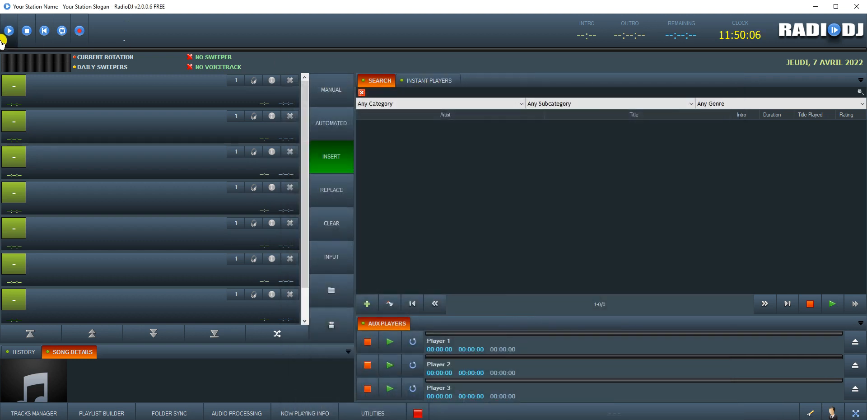
{"action": "left_click", "coordinate": [168, 413]}
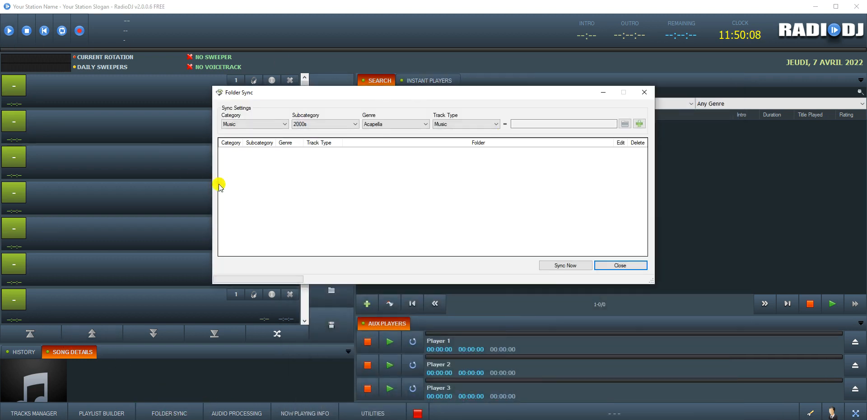
{"action": "left_click", "coordinate": [242, 125]}
{"action": "left_click", "coordinate": [309, 125]}
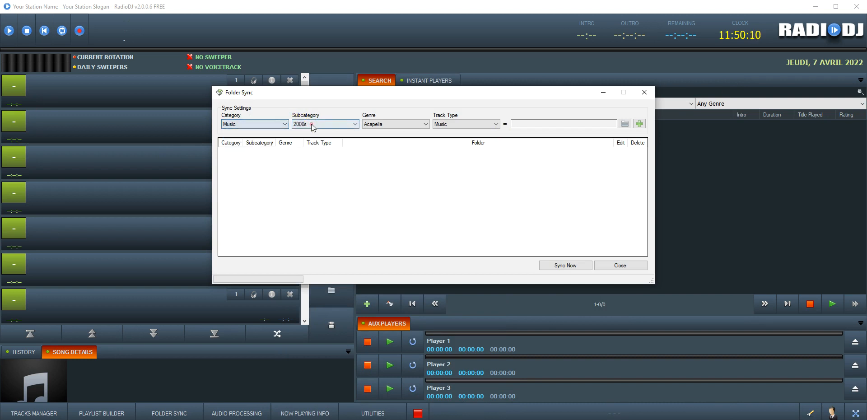
{"action": "left_click", "coordinate": [343, 127]}
{"action": "left_click", "coordinate": [345, 128]}
{"action": "left_click", "coordinate": [318, 128]}
{"action": "left_click", "coordinate": [307, 153]}
{"action": "left_click", "coordinate": [558, 125]}
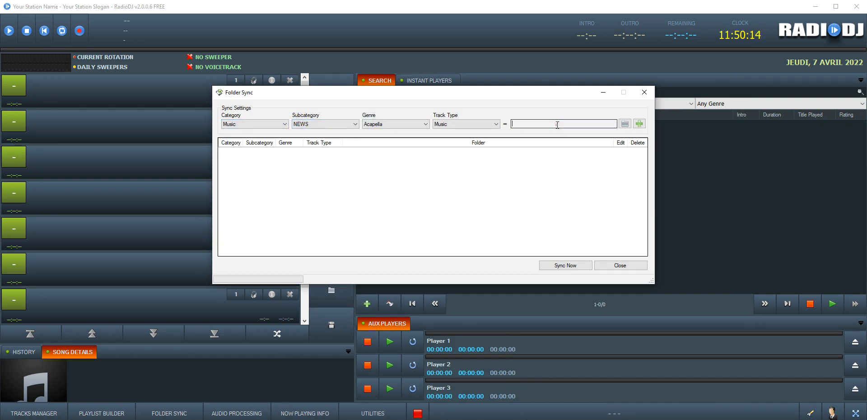
{"action": "left_click", "coordinate": [644, 92]}
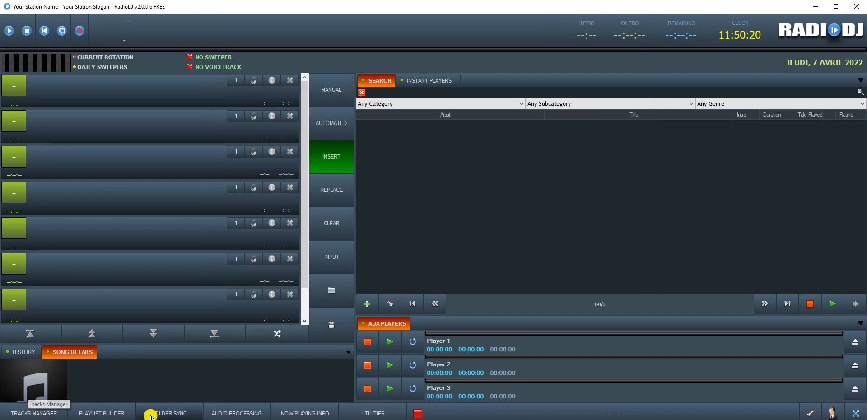
{"action": "left_click", "coordinate": [236, 412]}
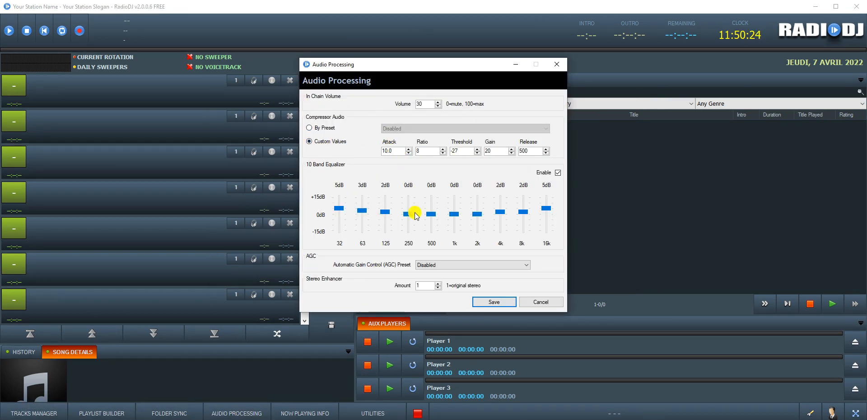
{"action": "left_click", "coordinate": [322, 131]}
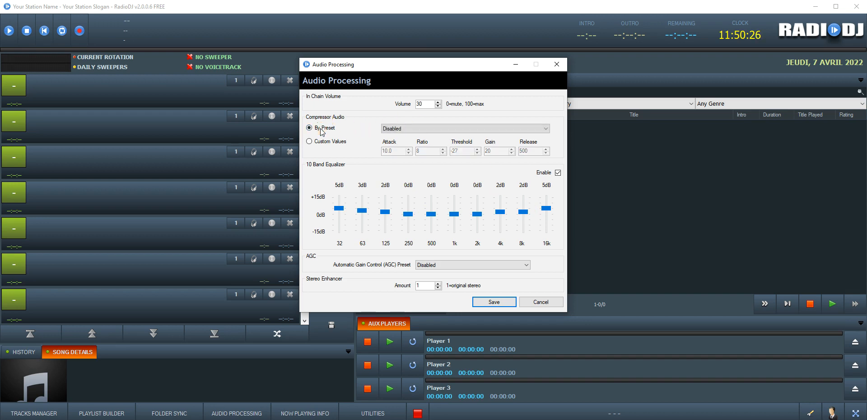
{"action": "left_click", "coordinate": [405, 128]}
{"action": "left_click", "coordinate": [404, 152]}
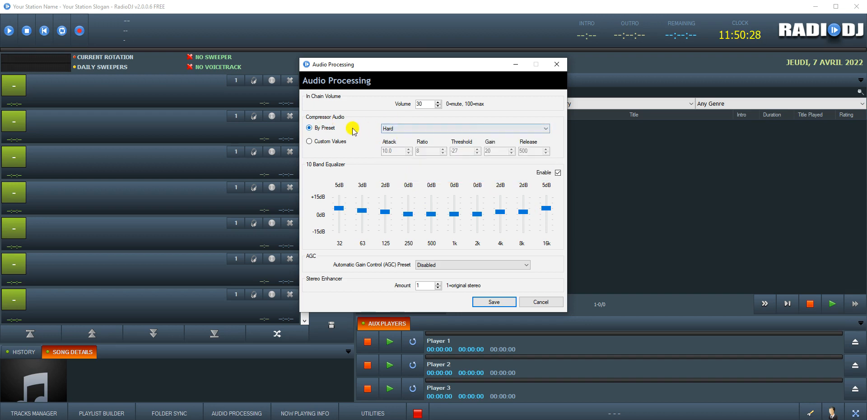
{"action": "left_click", "coordinate": [465, 128]}
{"action": "left_click", "coordinate": [454, 163]}
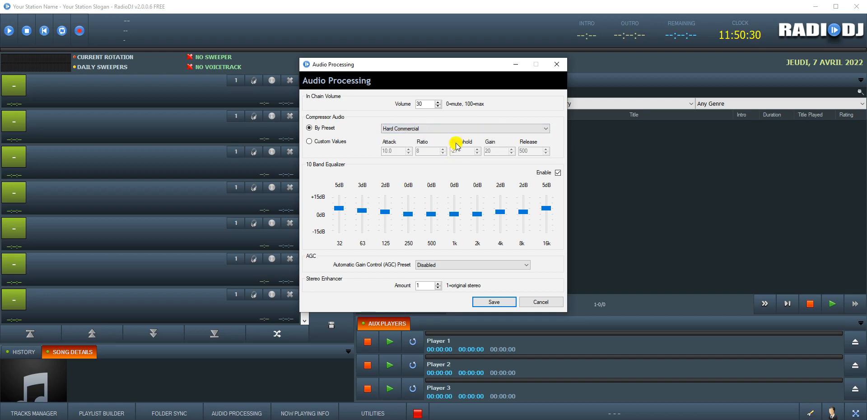
{"action": "left_click", "coordinate": [309, 128]}
{"action": "left_click", "coordinate": [310, 141]}
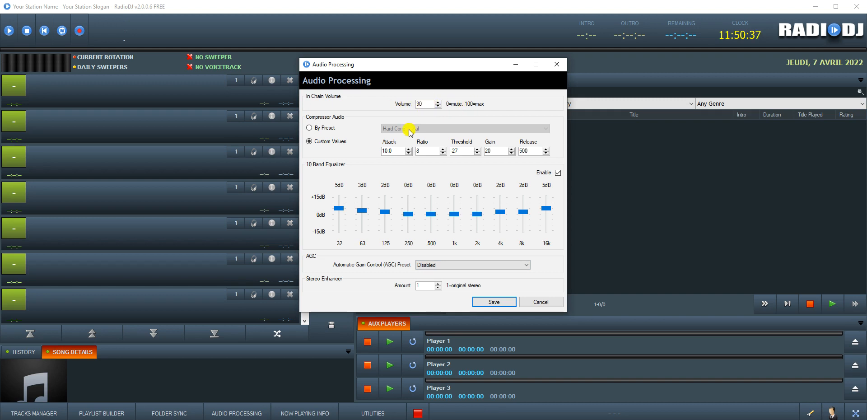
{"action": "left_click", "coordinate": [539, 301]}
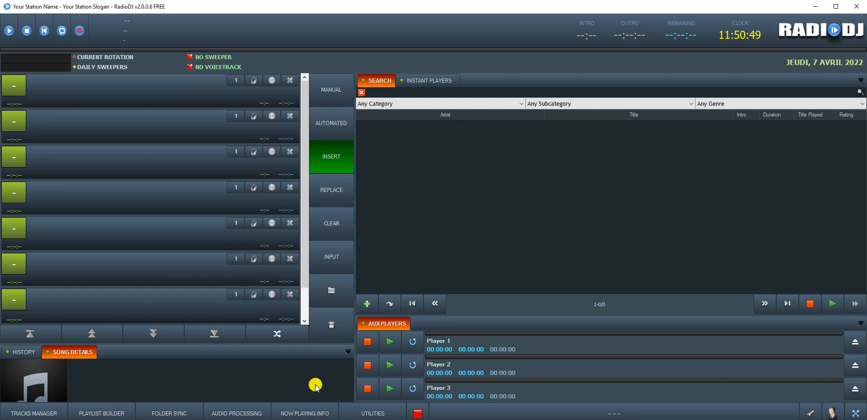
Step: Browse the exporter's File, Web, Network, Serial and Custom Title tabs, then close it
{"action": "left_click", "coordinate": [300, 412]}
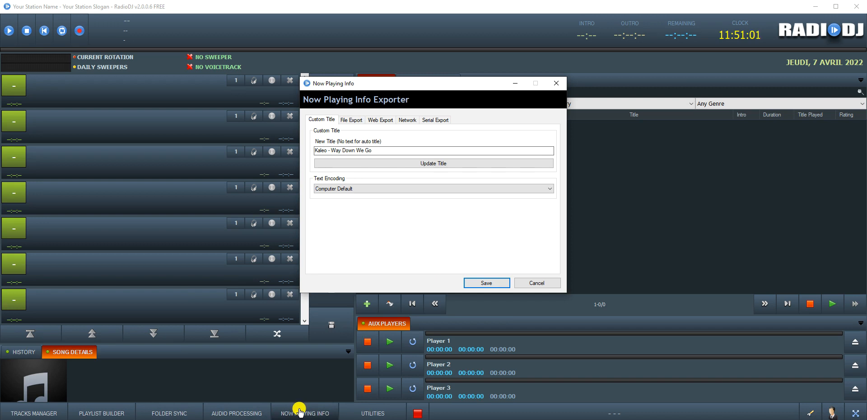
{"action": "left_click", "coordinate": [351, 121]}
{"action": "left_click", "coordinate": [374, 121]}
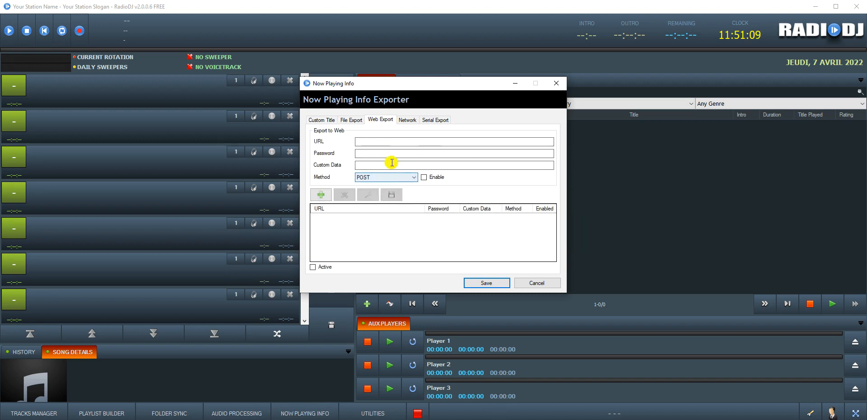
{"action": "left_click", "coordinate": [405, 121]}
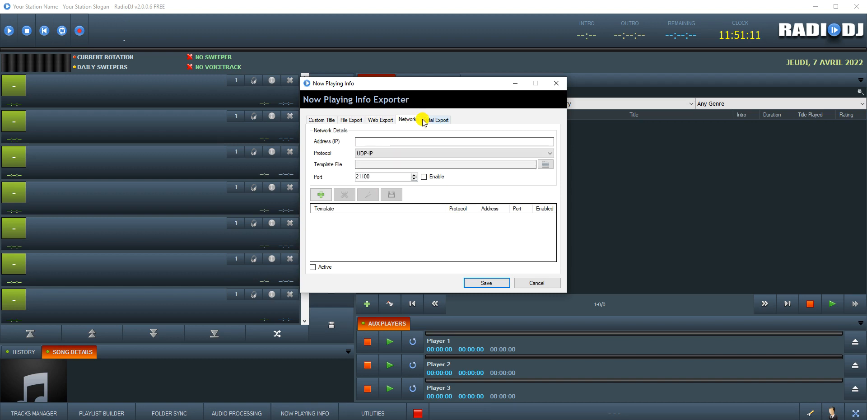
{"action": "left_click", "coordinate": [425, 122]}
{"action": "left_click", "coordinate": [381, 120]}
{"action": "left_click", "coordinate": [352, 120]}
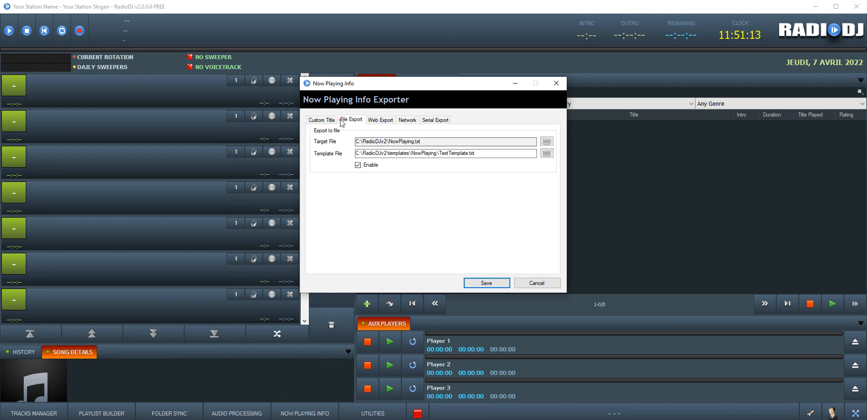
{"action": "left_click", "coordinate": [313, 120]}
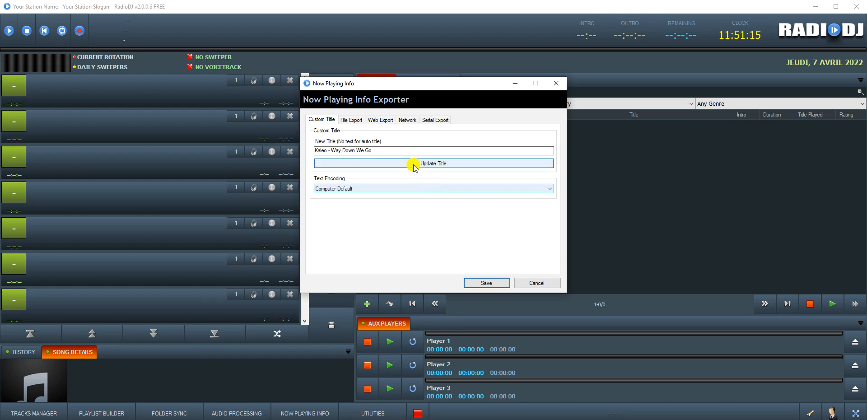
{"action": "left_click", "coordinate": [524, 281]}
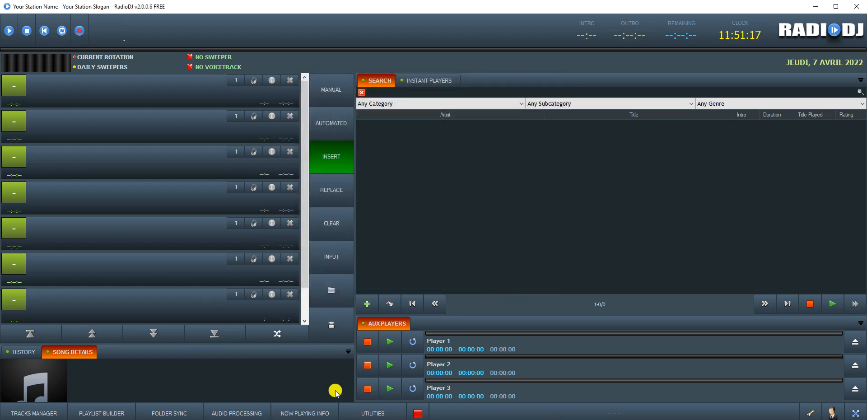
Step: Run Database Optimization from Utilities, close it, and open the empty Events List
{"action": "left_click", "coordinate": [369, 411]}
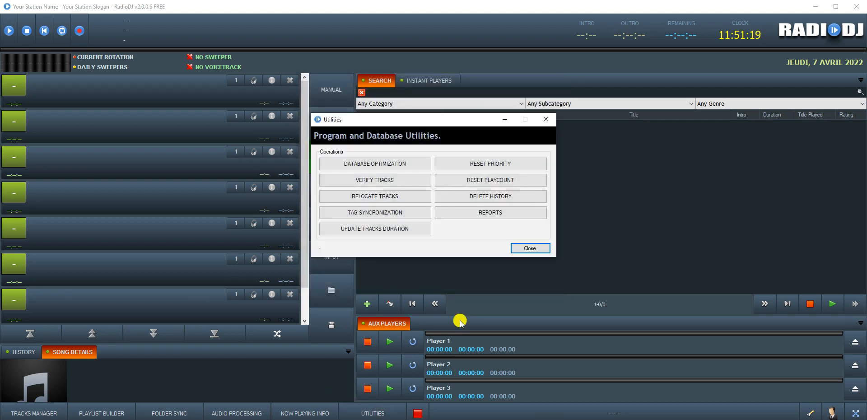
{"action": "left_click", "coordinate": [382, 163]}
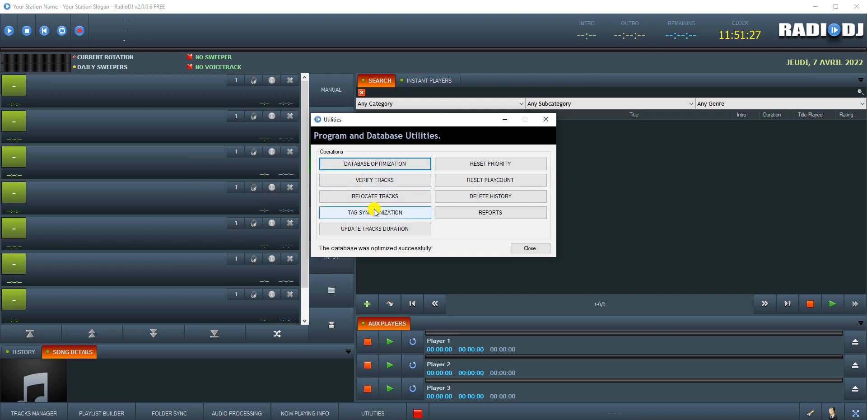
{"action": "left_click", "coordinate": [526, 248]}
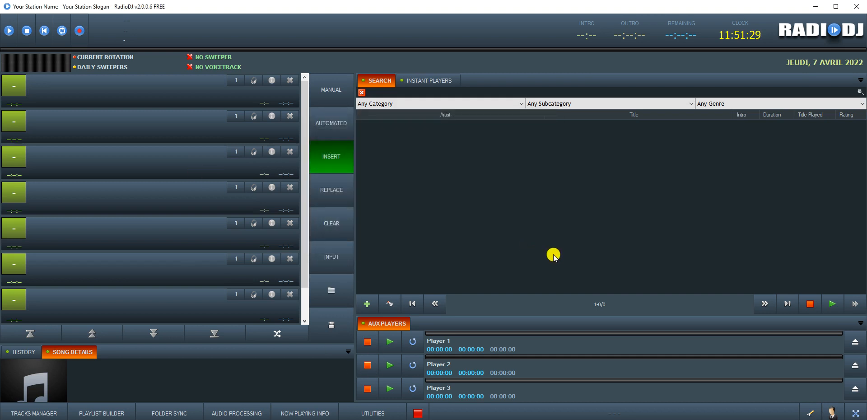
{"action": "left_click", "coordinate": [603, 413]}
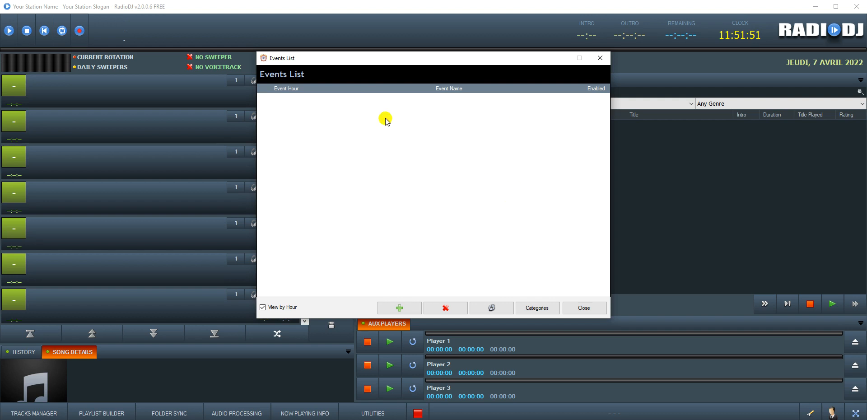
{"action": "left_click", "coordinate": [390, 307]}
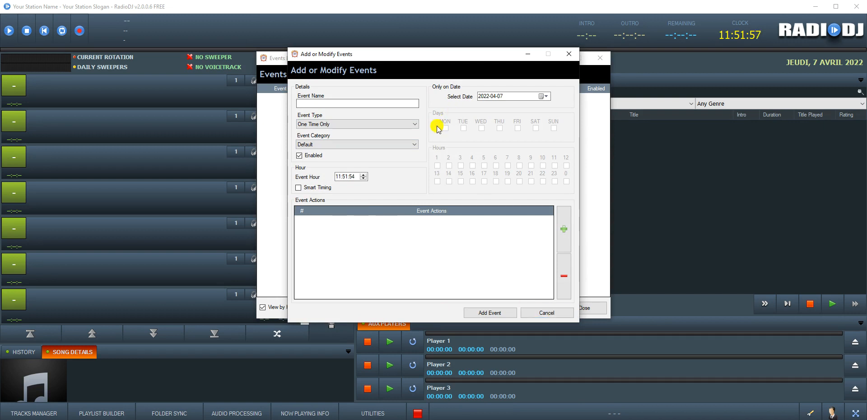
{"action": "left_click", "coordinate": [546, 312]}
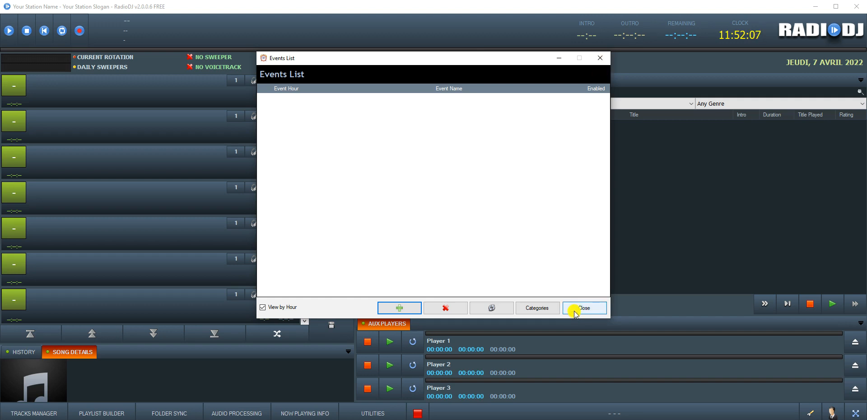
{"action": "left_click", "coordinate": [539, 312]}
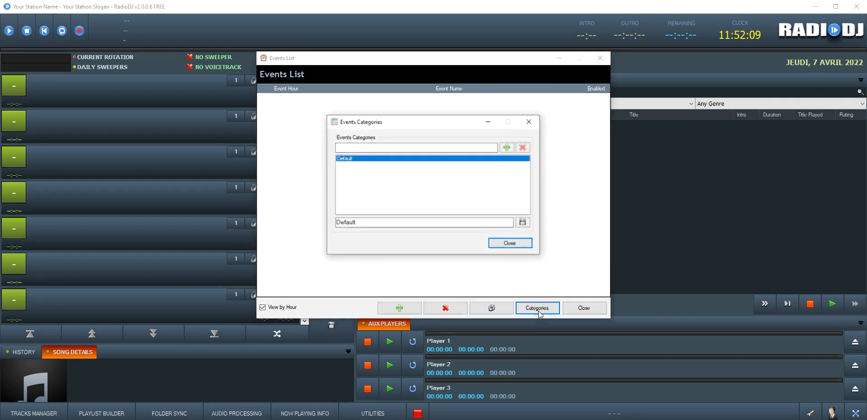
{"action": "left_click", "coordinate": [532, 121]}
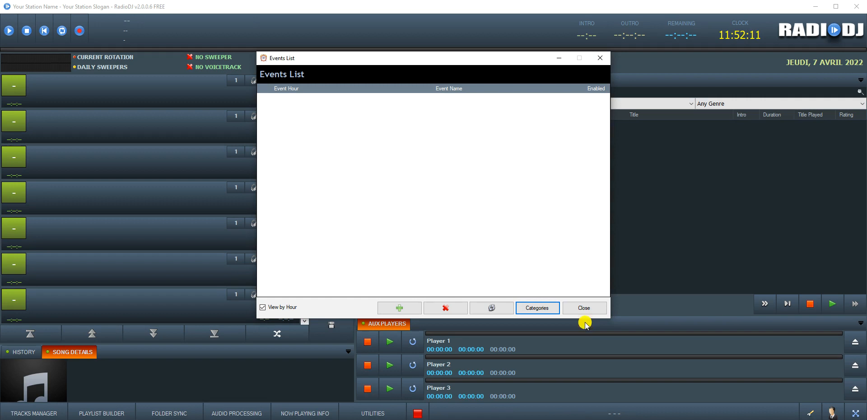
{"action": "left_click", "coordinate": [585, 309]}
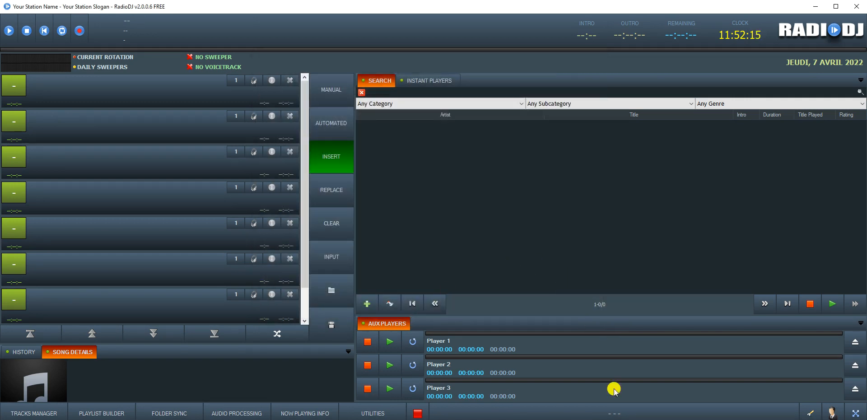
{"action": "left_click", "coordinate": [810, 414]}
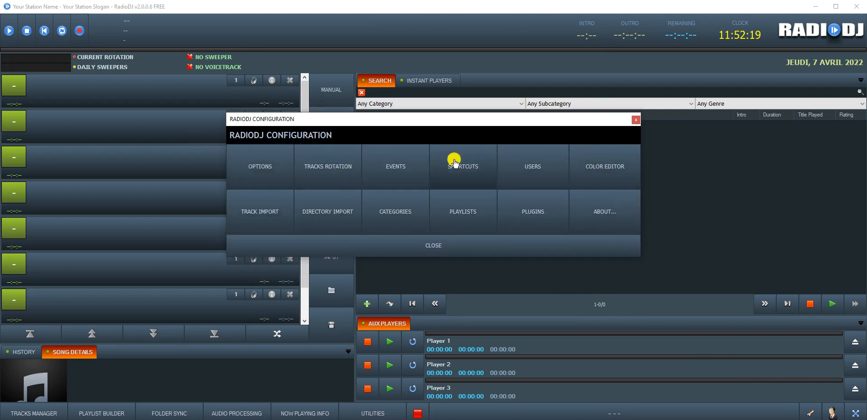
Step: Switch the default language to Romanian (Romania), then back to English (United States)
{"action": "left_click", "coordinate": [250, 169]}
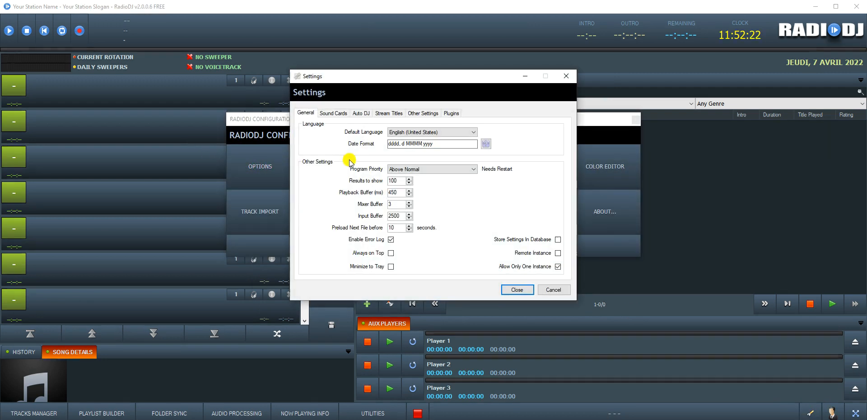
{"action": "left_click", "coordinate": [409, 132]}
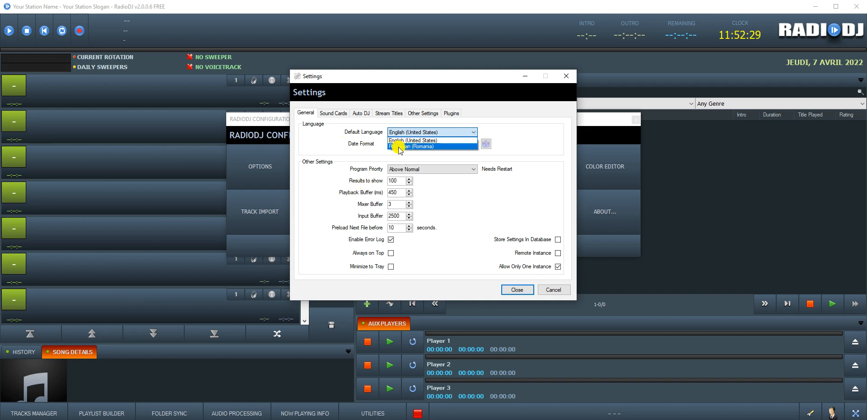
{"action": "left_click", "coordinate": [426, 147]}
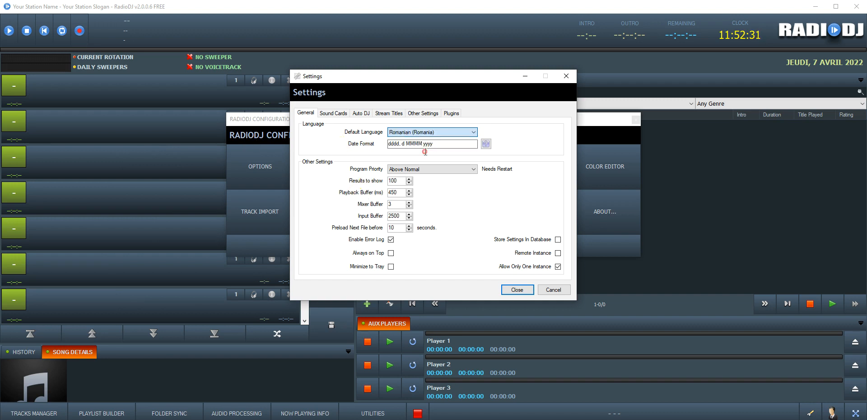
{"action": "left_click", "coordinate": [420, 133]}
{"action": "left_click", "coordinate": [410, 145]}
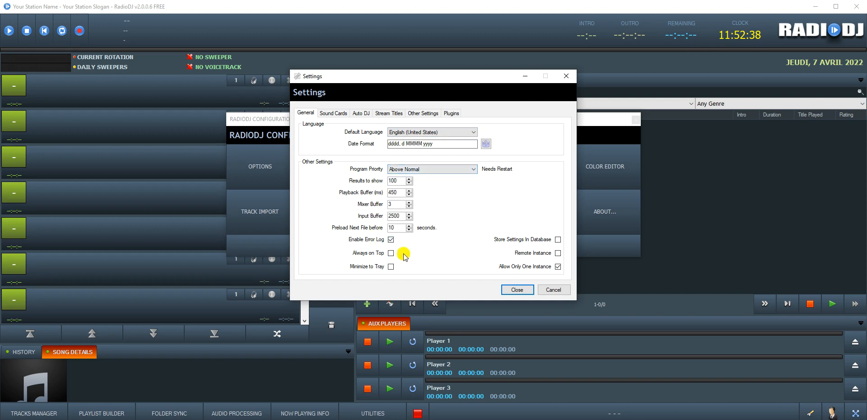
Step: Review the sound card settings, including the input sound card choices
{"action": "left_click", "coordinate": [333, 113]}
{"action": "scroll", "coordinate": [438, 147], "scroll_direction": "down", "scroll_amount": 6}
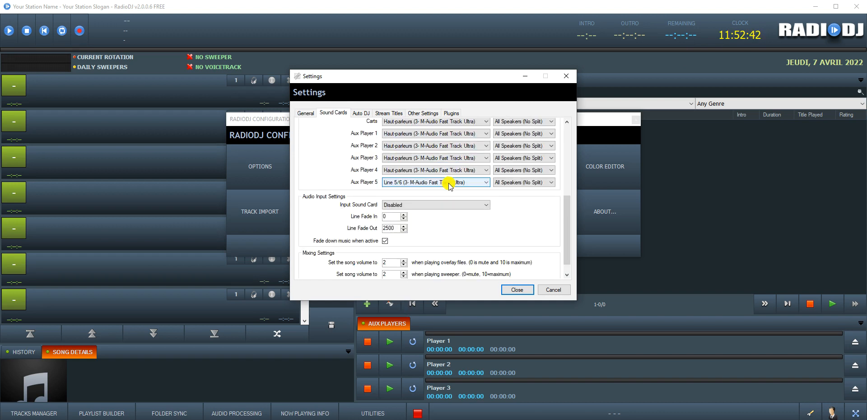
{"action": "scroll", "coordinate": [445, 190], "scroll_direction": "up", "scroll_amount": 1}
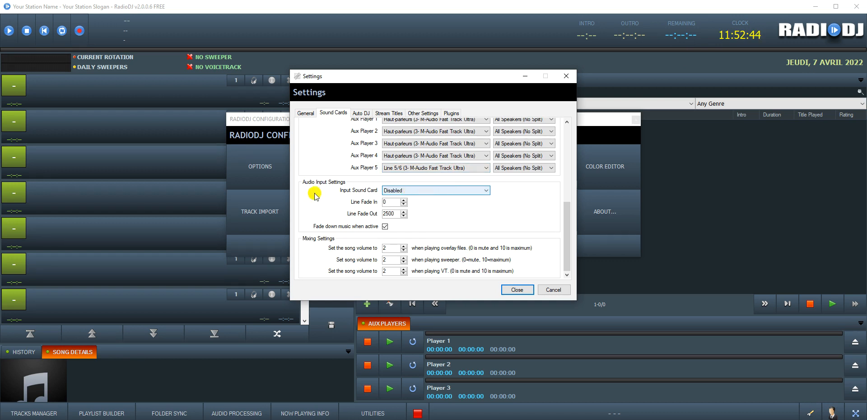
{"action": "scroll", "coordinate": [343, 190], "scroll_direction": "up", "scroll_amount": 6}
{"action": "scroll", "coordinate": [349, 182], "scroll_direction": "down", "scroll_amount": 6}
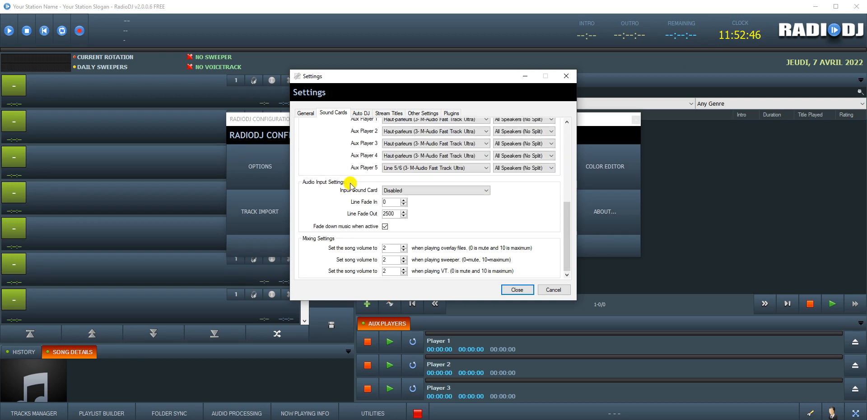
{"action": "left_click", "coordinate": [392, 190]}
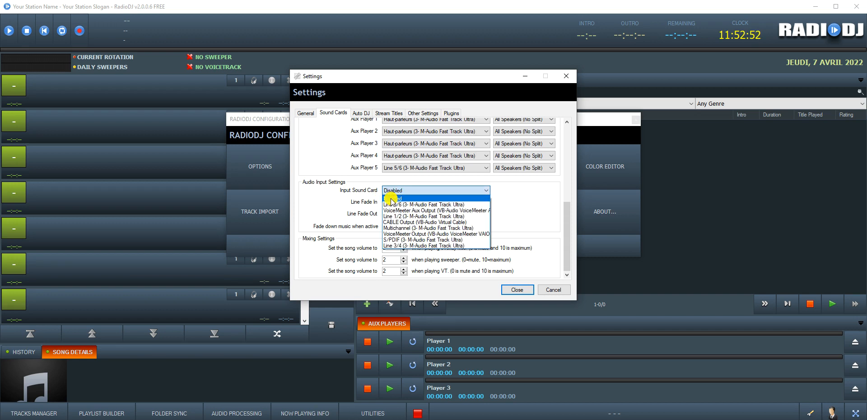
{"action": "left_click", "coordinate": [345, 167]}
Step: Look over the Auto DJ settings and the station slogan under stream titles
{"action": "left_click", "coordinate": [361, 112]}
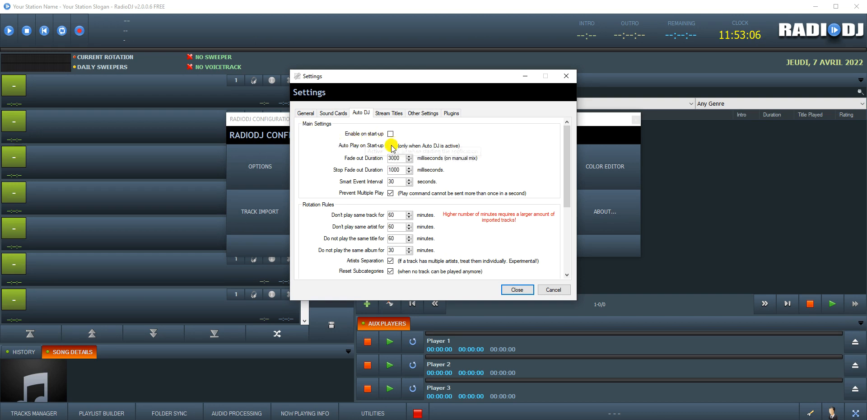
{"action": "scroll", "coordinate": [472, 221], "scroll_direction": "down", "scroll_amount": 3}
{"action": "scroll", "coordinate": [472, 220], "scroll_direction": "up", "scroll_amount": 3}
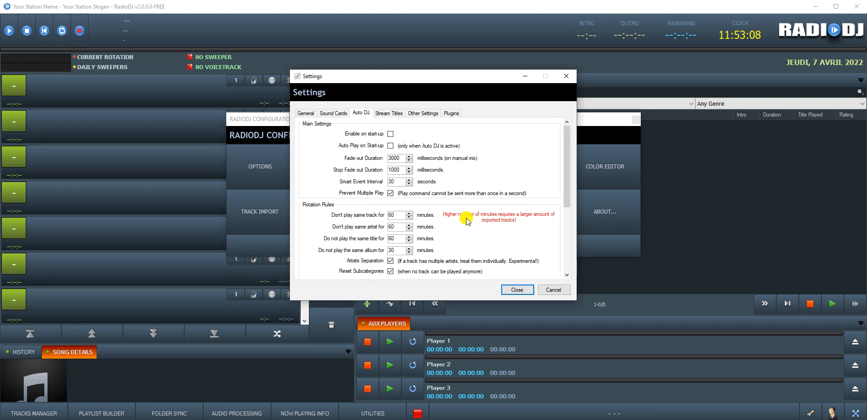
{"action": "left_click", "coordinate": [382, 114]}
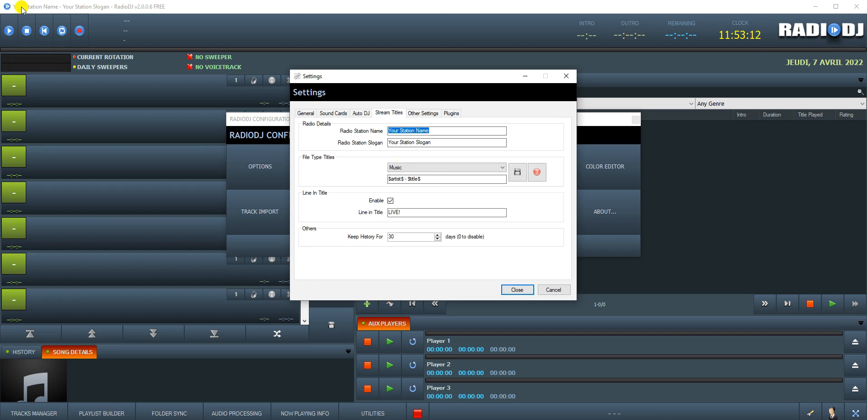
{"action": "left_click_drag", "start_coordinate": [430, 142], "coordinate": [386, 143]}
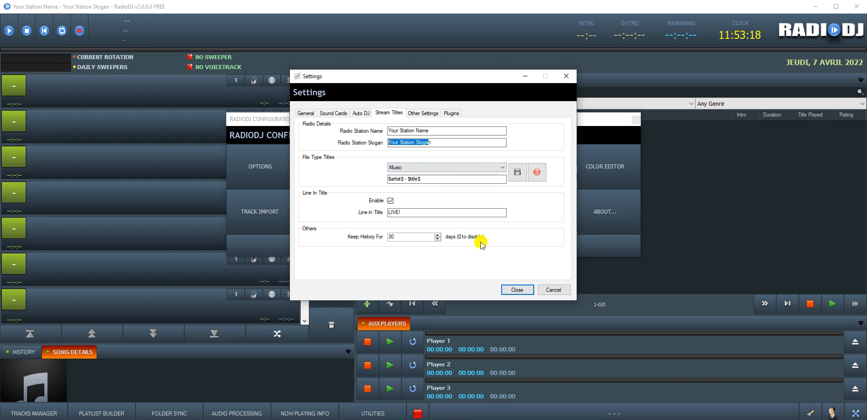
Step: Inspect the Playlist Builder and Now Playing Info shortcut buttons and plugins, then cancel Settings
{"action": "left_click", "coordinate": [421, 114]}
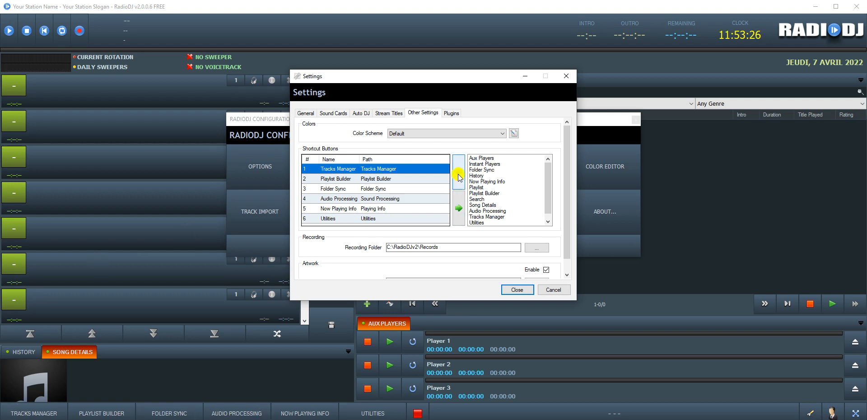
{"action": "left_click", "coordinate": [344, 179]}
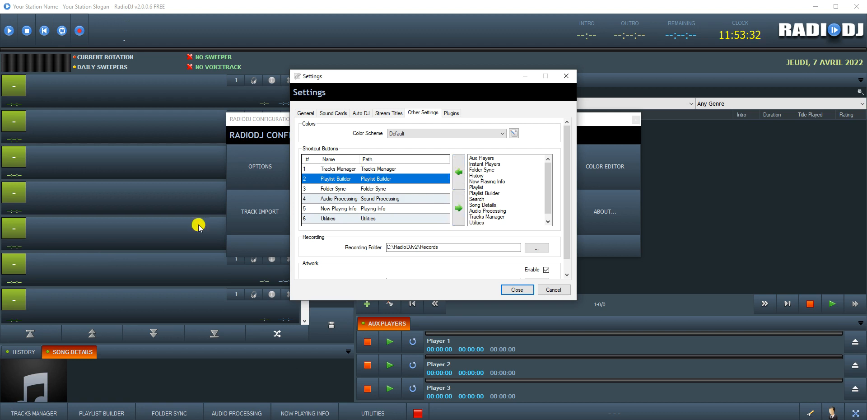
{"action": "left_click", "coordinate": [381, 209]}
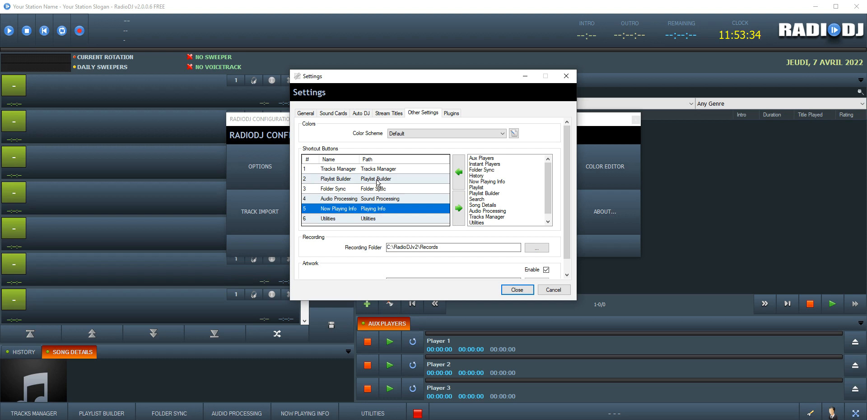
{"action": "left_click_drag", "start_coordinate": [375, 208], "coordinate": [375, 208]}
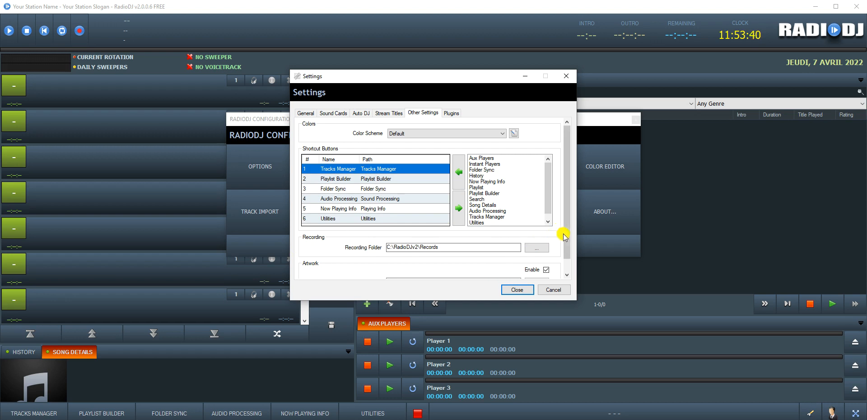
{"action": "left_click", "coordinate": [566, 275]}
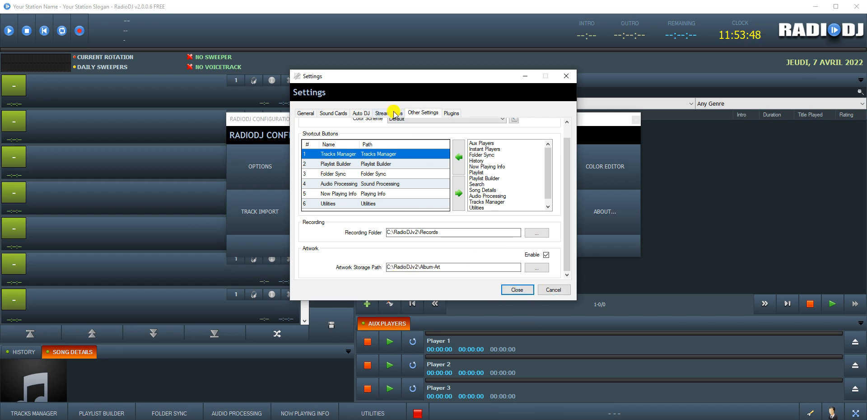
{"action": "left_click", "coordinate": [452, 113]}
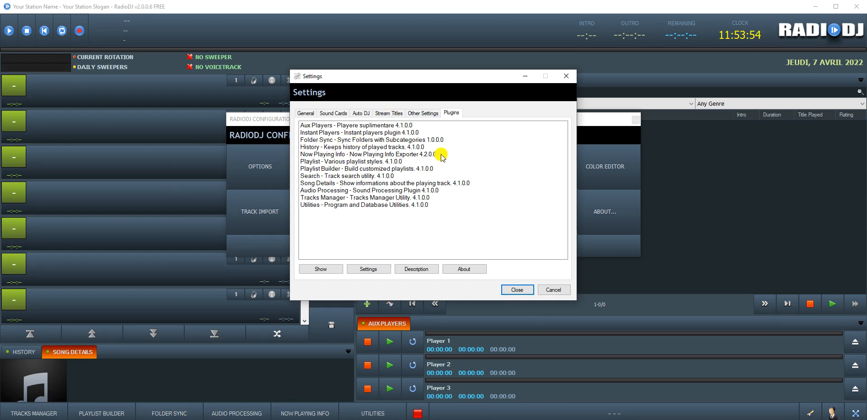
{"action": "left_click", "coordinate": [557, 292]}
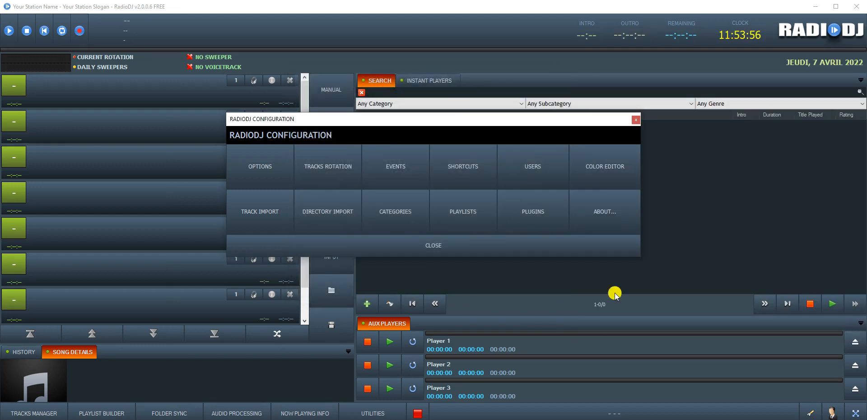
Step: Close the Configuration panel and dismiss the User Management notice
{"action": "left_click", "coordinate": [830, 411]}
{"action": "left_click", "coordinate": [637, 119]}
{"action": "left_click", "coordinate": [833, 411]}
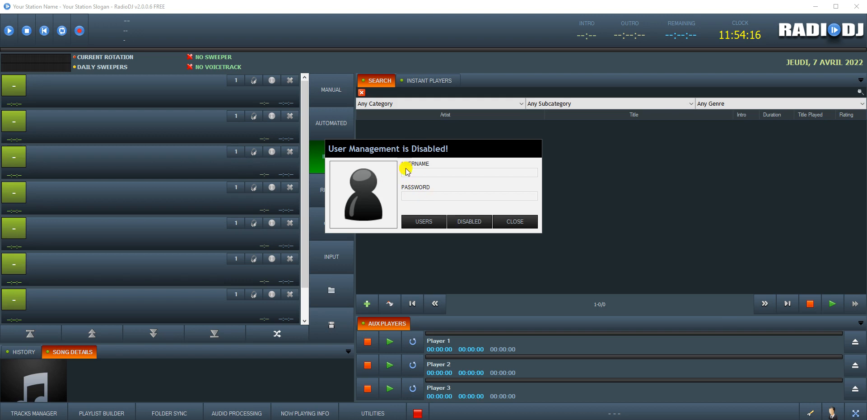
{"action": "left_click", "coordinate": [522, 219]}
Step: Show the Instant Players grid and try loading player 1, leaving it empty
{"action": "left_click", "coordinate": [427, 80]}
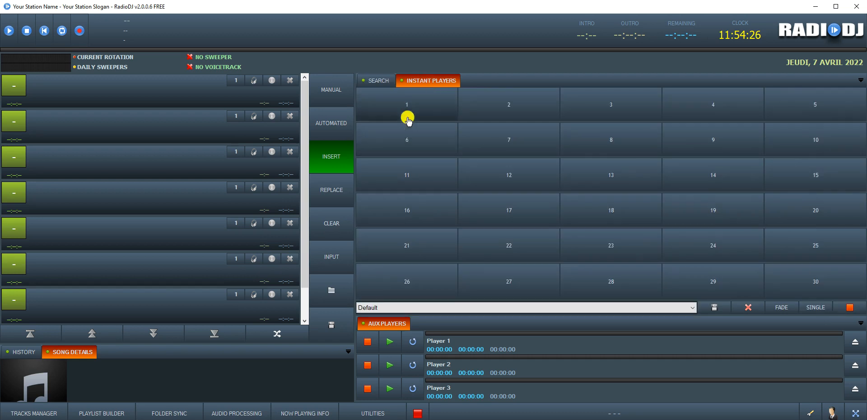
{"action": "right_click", "coordinate": [413, 103]}
{"action": "left_click", "coordinate": [434, 107]}
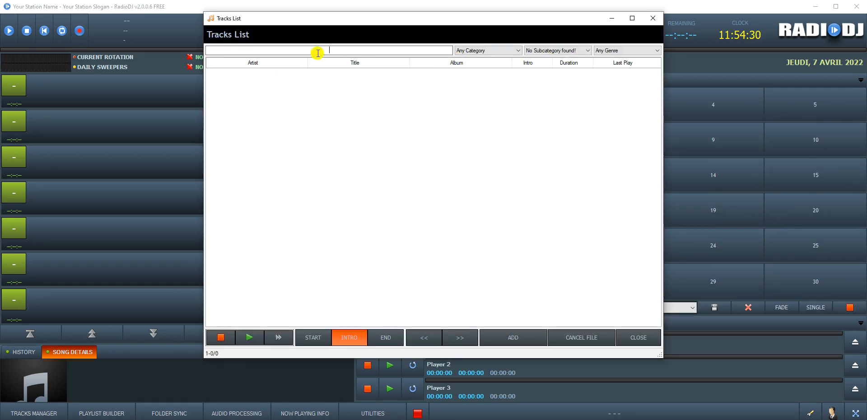
{"action": "left_click", "coordinate": [654, 18]}
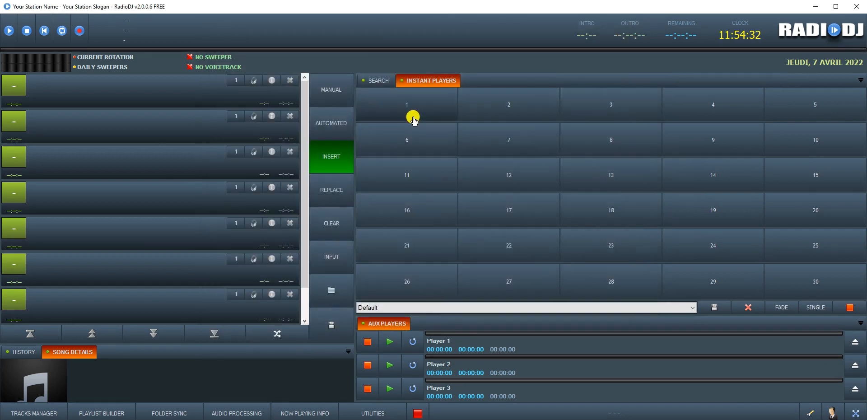
{"action": "right_click", "coordinate": [403, 108]}
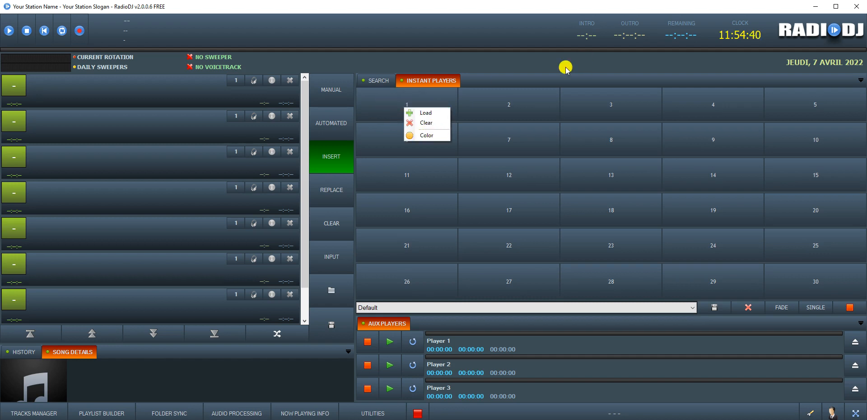
{"action": "left_click", "coordinate": [485, 87]}
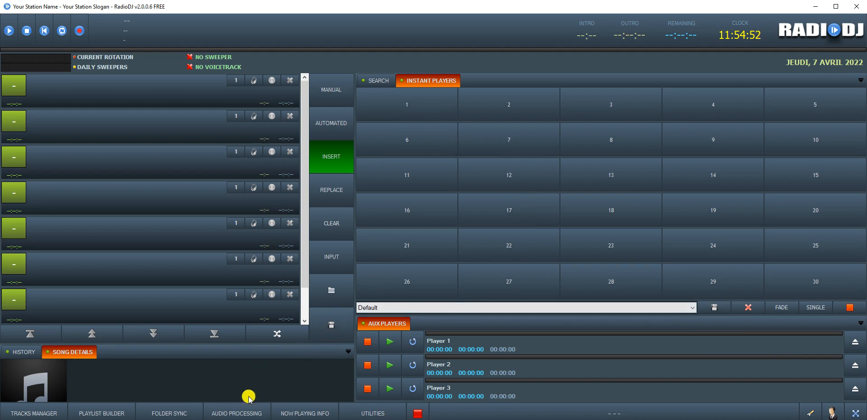
Step: Open C:\RadioDJv2, peek into Languages, then open the Setup folder
{"action": "mouse_move", "coordinate": [255, 419]}
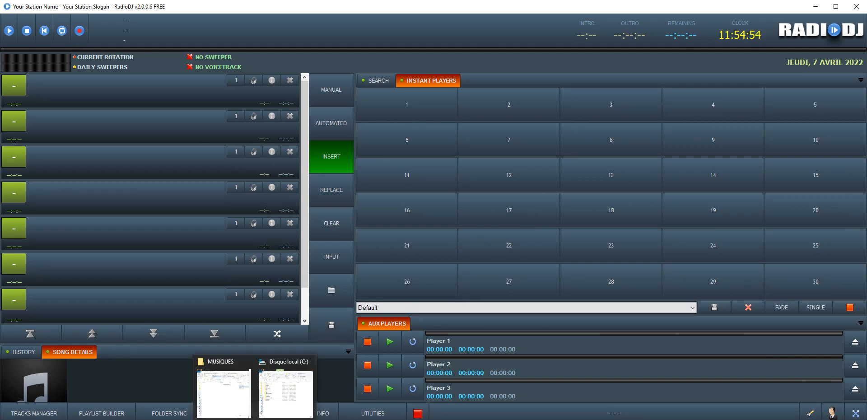
{"action": "left_click", "coordinate": [286, 389]}
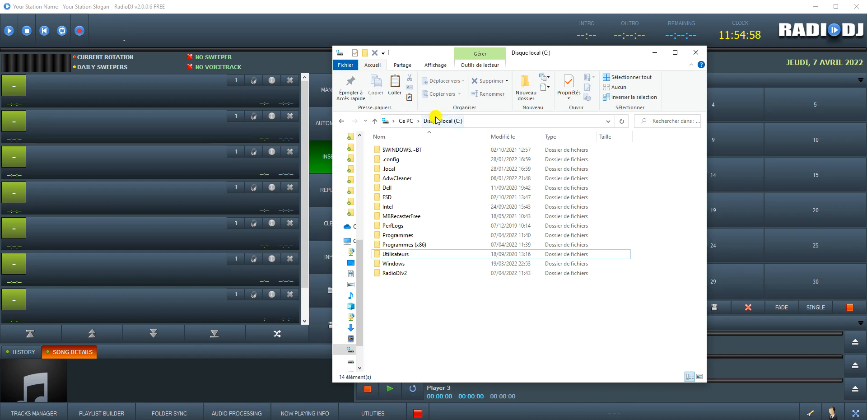
{"action": "left_click", "coordinate": [394, 274]}
{"action": "double_click", "coordinate": [394, 274]}
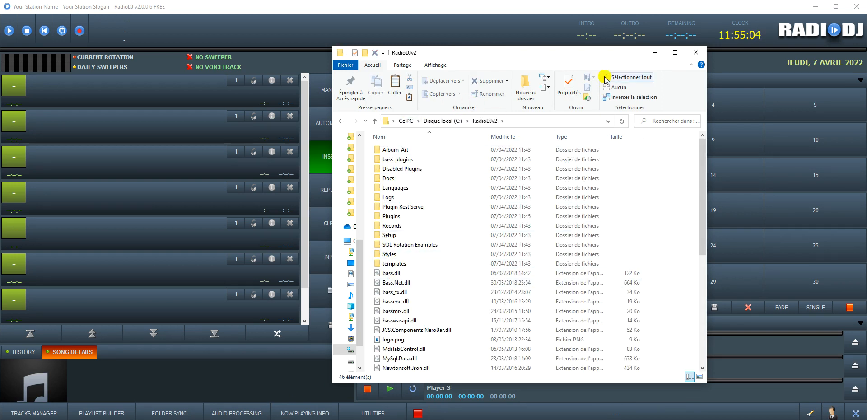
{"action": "left_click_drag", "start_coordinate": [552, 47], "coordinate": [534, 1]}
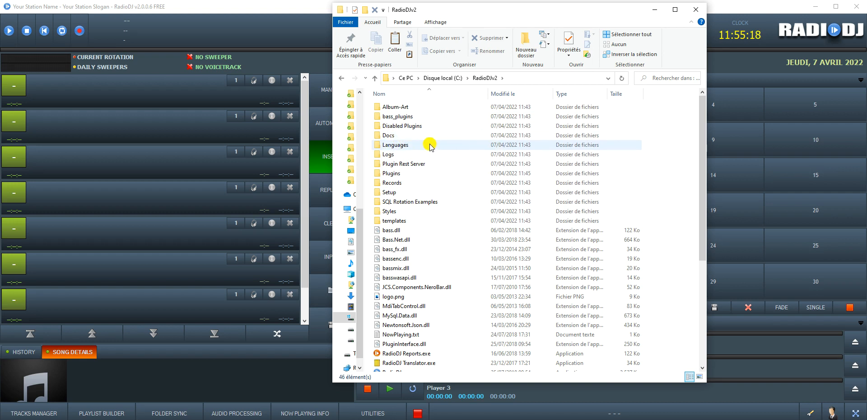
{"action": "double_click", "coordinate": [403, 145]}
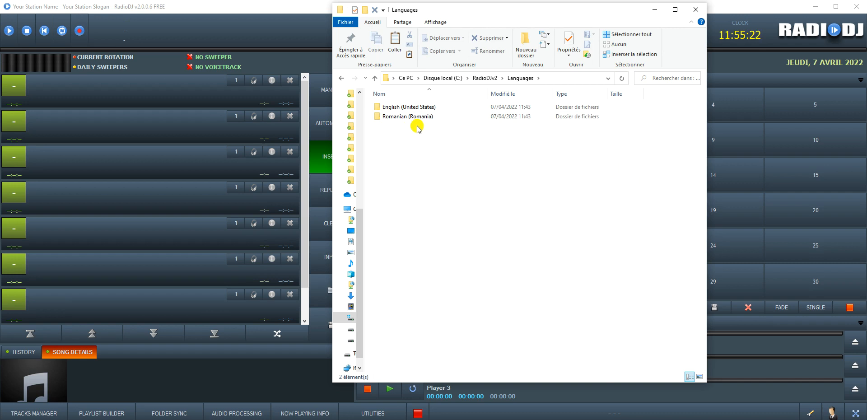
{"action": "left_click", "coordinate": [485, 78]}
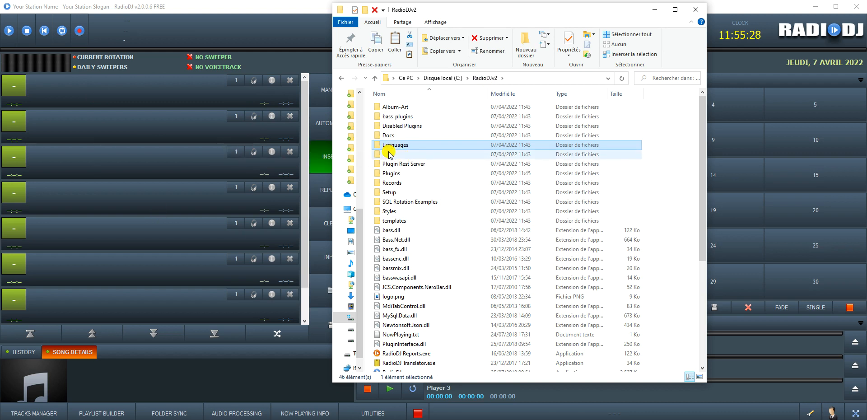
{"action": "left_click", "coordinate": [390, 193]}
{"action": "double_click", "coordinate": [389, 194]}
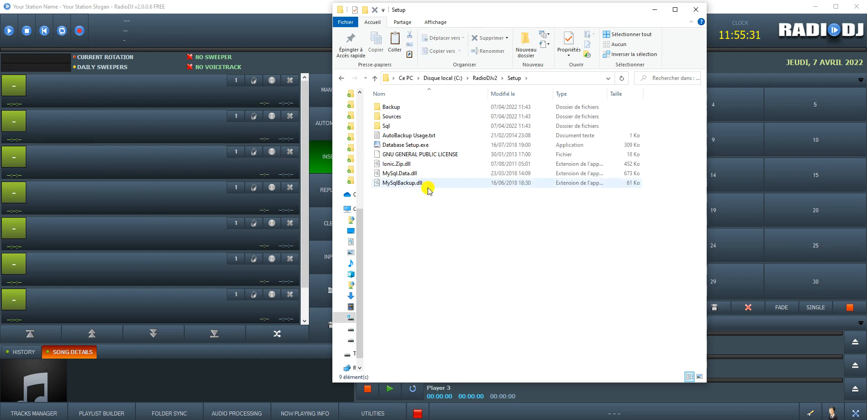
Step: Launch Database Setup.exe and back up radiodj2, showing Auto Backup at hour 22 to C:\RadioDJ\Setup\Backup
{"action": "double_click", "coordinate": [420, 145]}
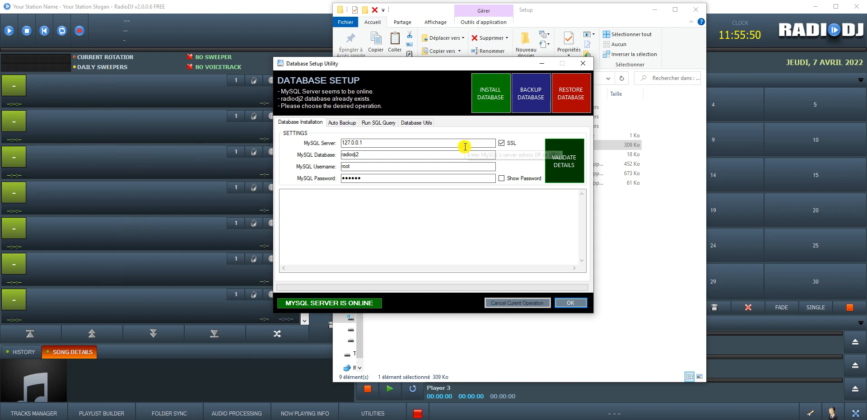
{"action": "left_click", "coordinate": [529, 104]}
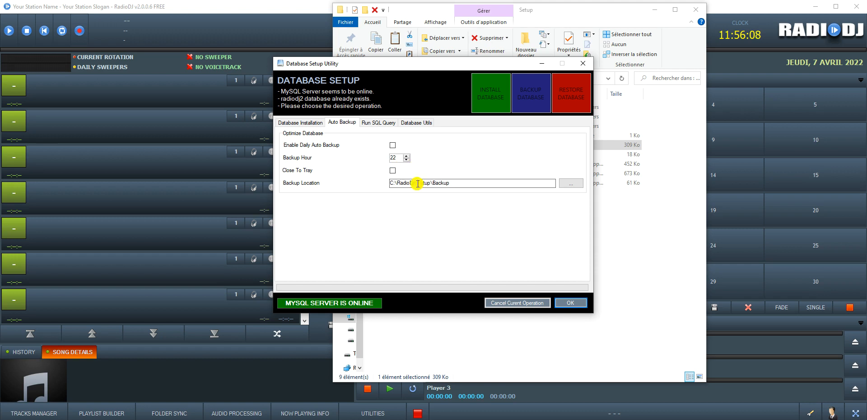
Step: Cancel the backup-folder browser and review the Run SQL Query, Database Utils, Auto Backup and connection tabs
{"action": "left_click", "coordinate": [571, 183]}
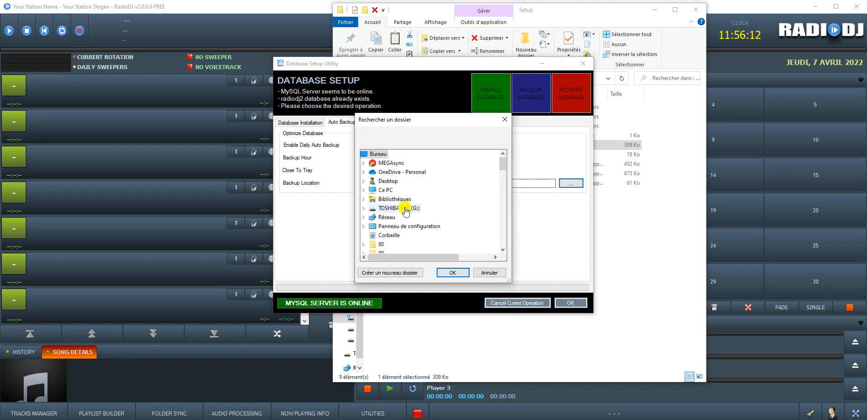
{"action": "left_click", "coordinate": [493, 274]}
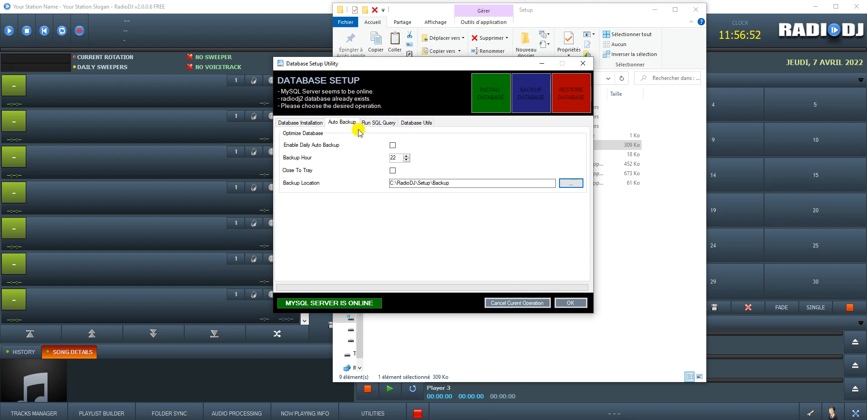
{"action": "left_click", "coordinate": [374, 124]}
{"action": "left_click", "coordinate": [423, 124]}
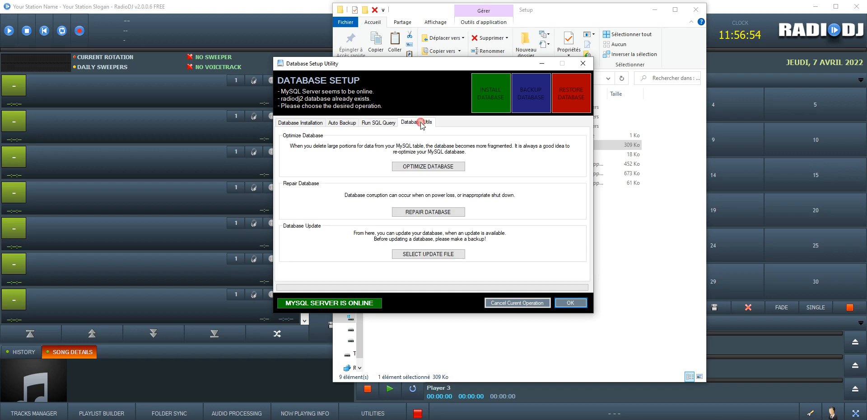
{"action": "left_click", "coordinate": [337, 123]}
{"action": "left_click", "coordinate": [293, 122]}
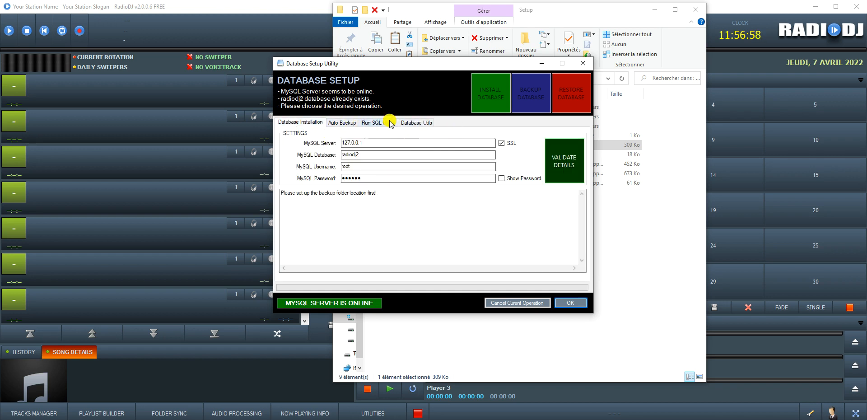
{"action": "left_click", "coordinate": [417, 123]}
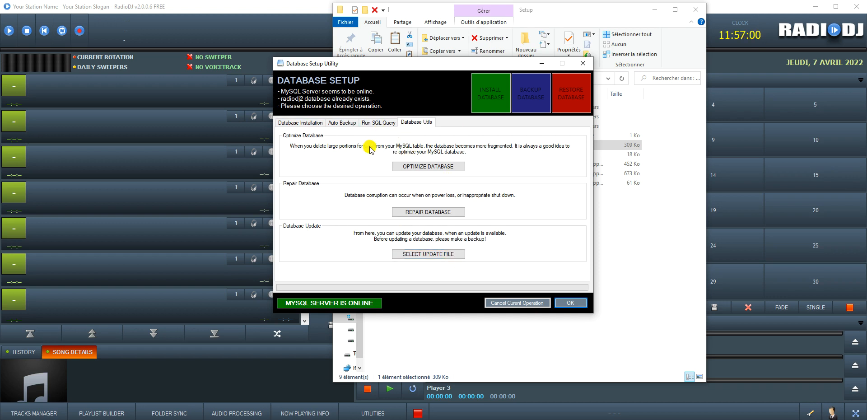
{"action": "left_click", "coordinate": [376, 124]}
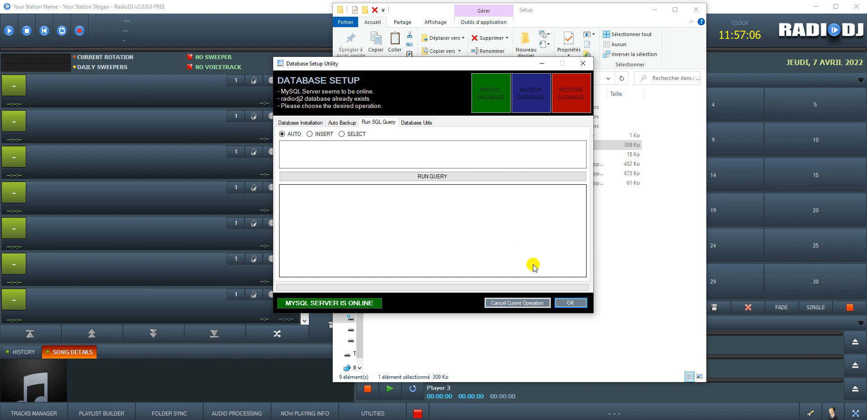
Step: Close the Database Setup Utility and show RadioDJ's Search panel with its empty track list
{"action": "left_click", "coordinate": [583, 63]}
{"action": "left_click", "coordinate": [281, 30]}
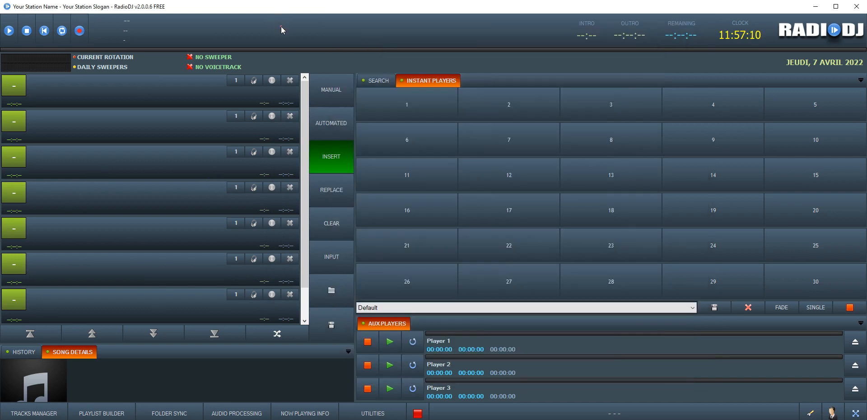
{"action": "left_click", "coordinate": [374, 80]}
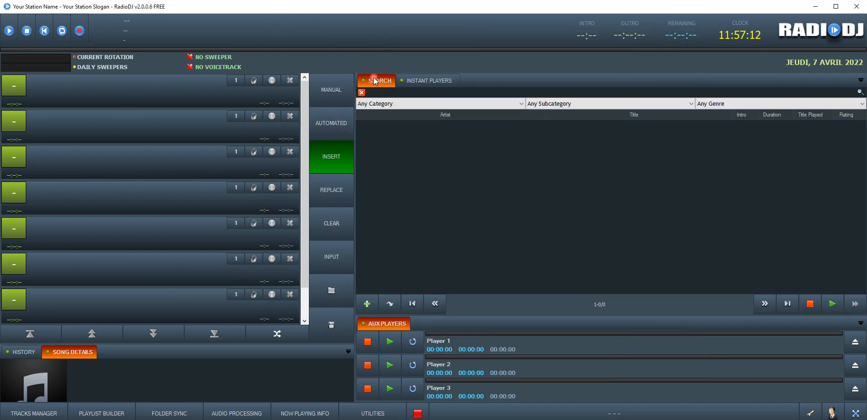
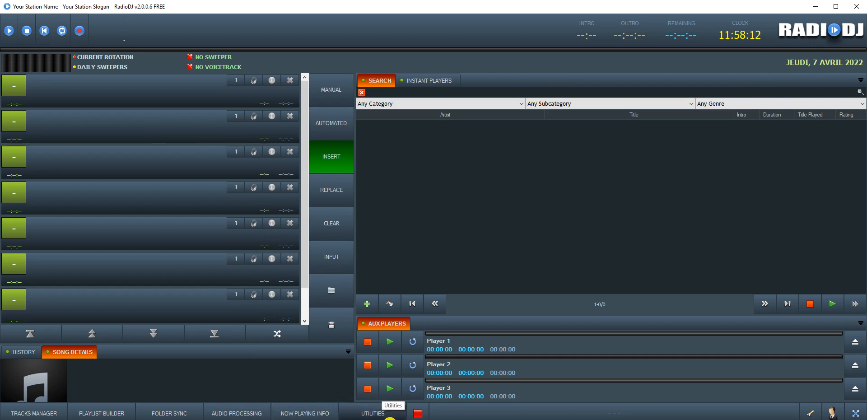
Step: Check RadioDJv2's Plugins folder, then open Disabled Plugins > Plugin Webbrowser
{"action": "mouse_move", "coordinate": [255, 419]}
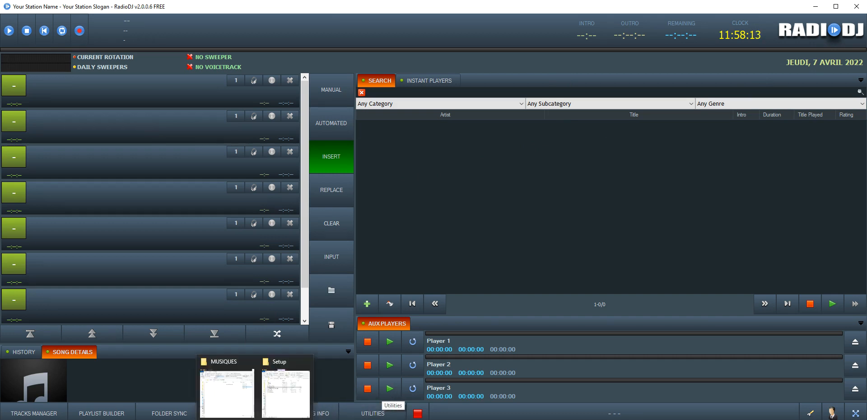
{"action": "left_click", "coordinate": [285, 393]}
{"action": "left_click", "coordinate": [490, 79]}
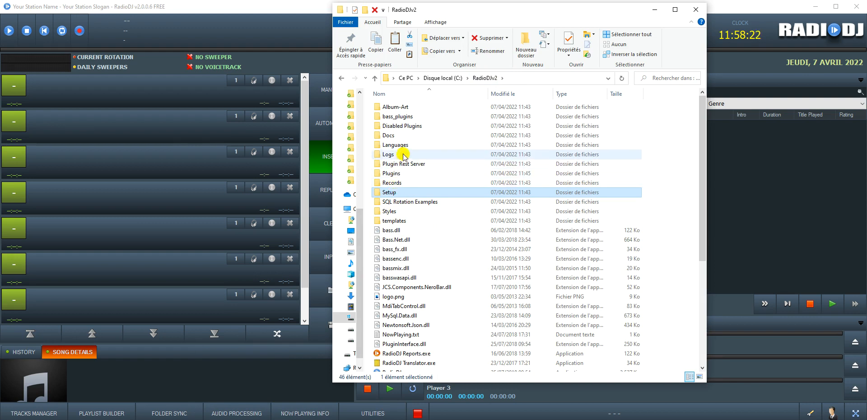
{"action": "double_click", "coordinate": [391, 173]}
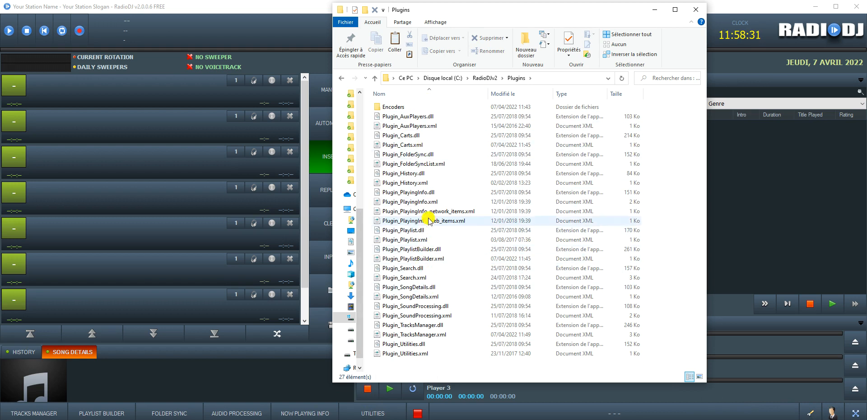
{"action": "left_click", "coordinate": [483, 79]}
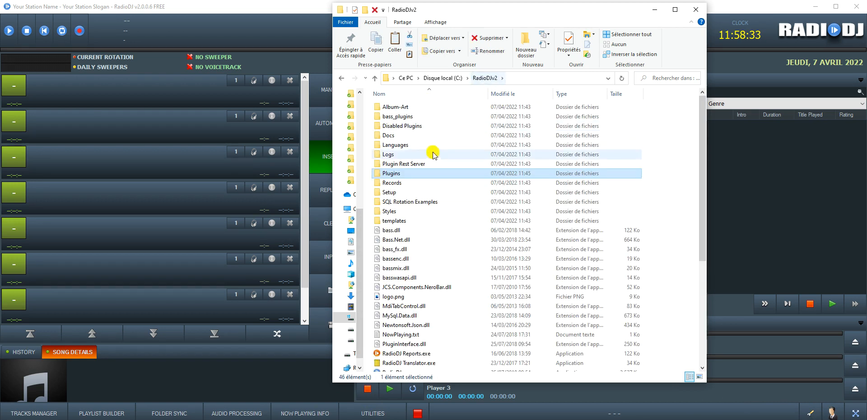
{"action": "double_click", "coordinate": [387, 128]}
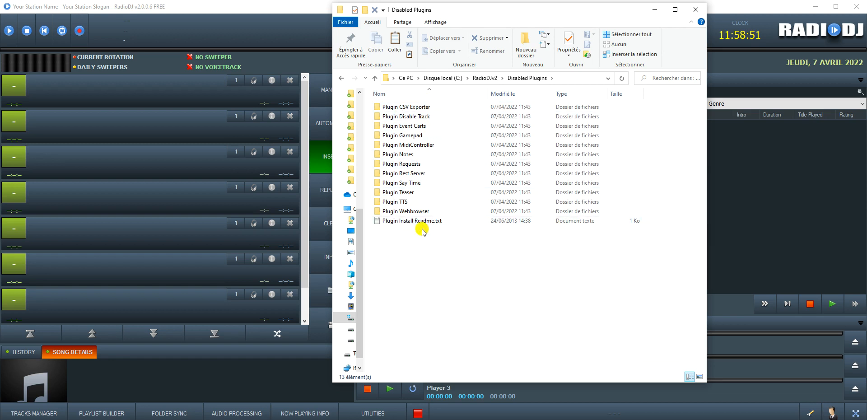
{"action": "left_click", "coordinate": [413, 212]}
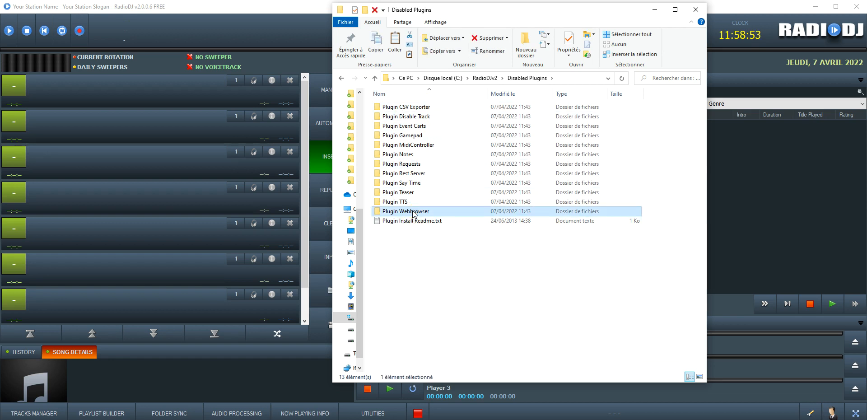
{"action": "double_click", "coordinate": [413, 212]}
Step: Copy both Plugin_WebBrowser files into RadioDJv2's Plugins folder, then quit RadioDJ
{"action": "left_click_drag", "start_coordinate": [448, 152], "coordinate": [406, 103]}
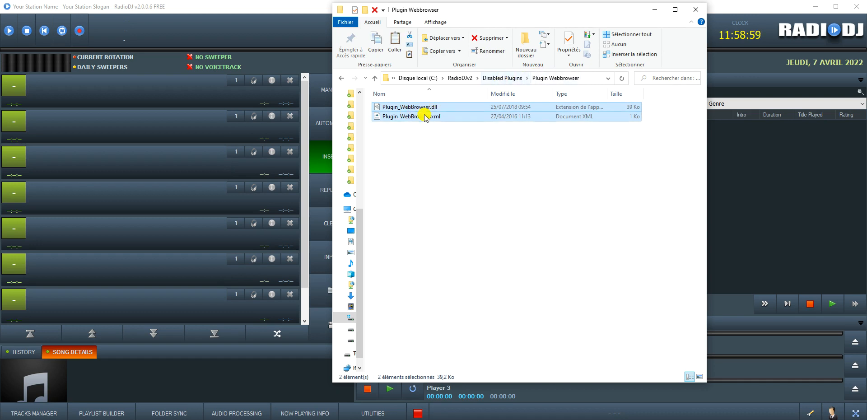
{"action": "left_click", "coordinate": [504, 79]}
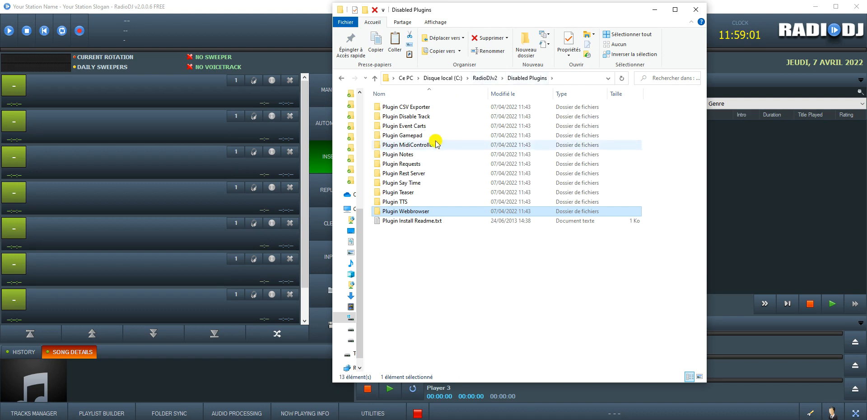
{"action": "left_click", "coordinate": [492, 78]}
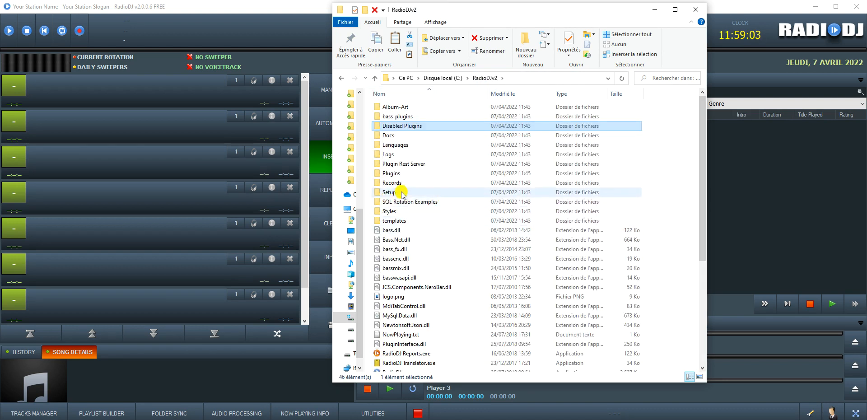
{"action": "double_click", "coordinate": [393, 174]}
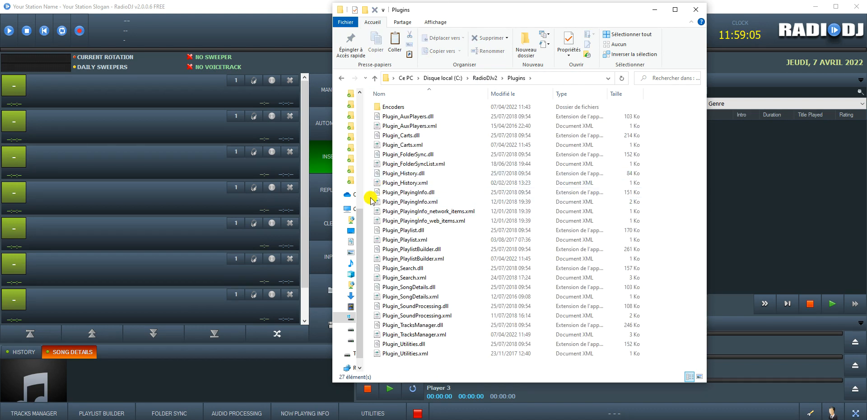
{"action": "key", "text": "ctrl+v"}
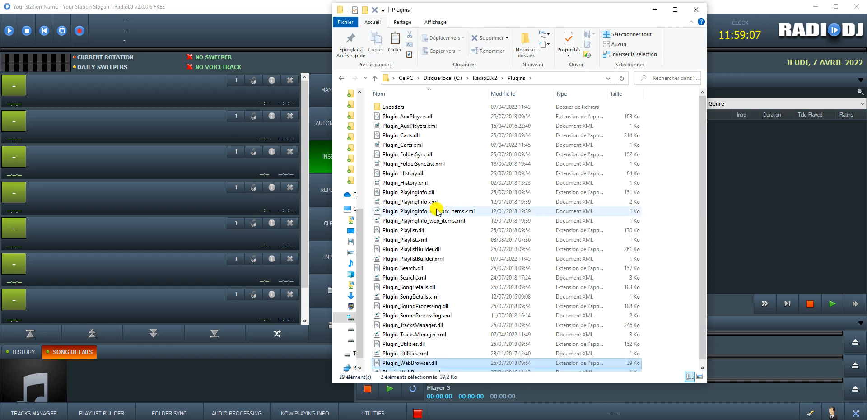
{"action": "left_click", "coordinate": [857, 7]}
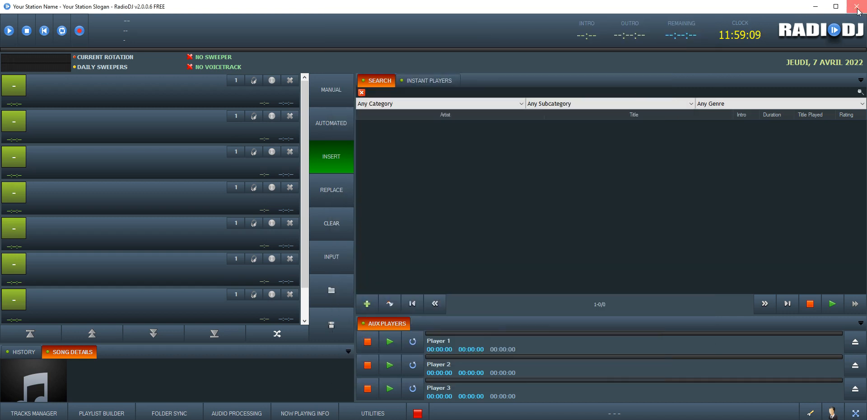
Step: Confirm quitting RadioDJ and relaunch it from the Start menu
{"action": "left_click", "coordinate": [421, 217]}
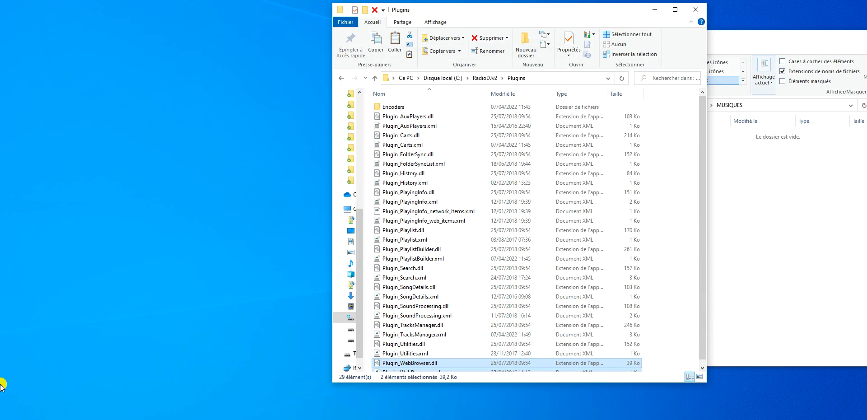
{"action": "key", "text": "super"}
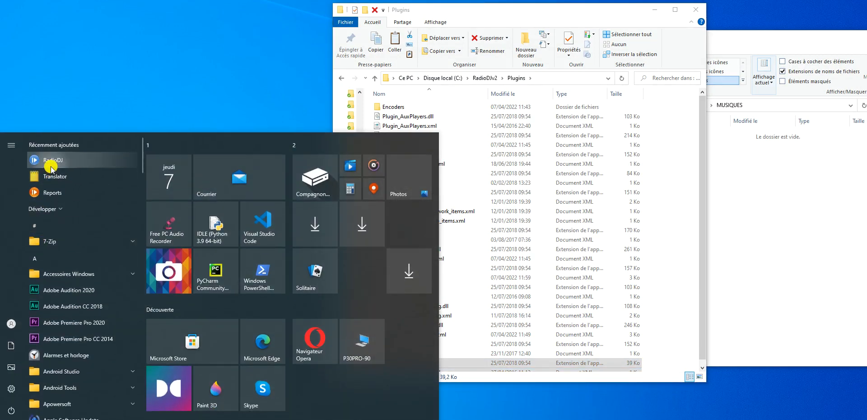
{"action": "left_click", "coordinate": [51, 167]}
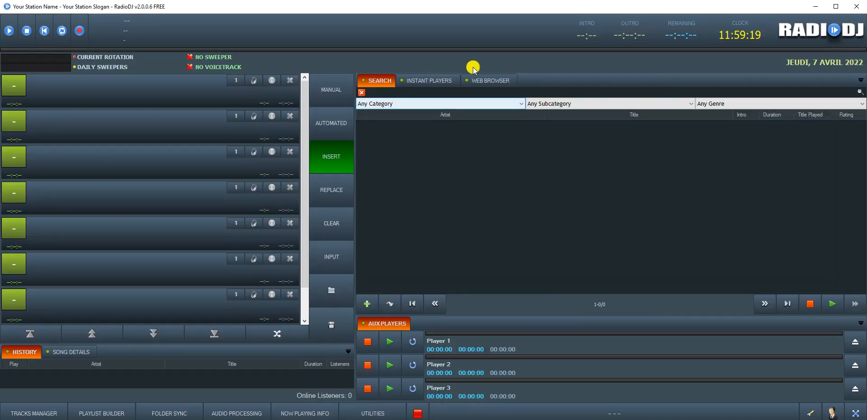
Step: Load google.fr in the new Web Browser panel
{"action": "left_click", "coordinate": [487, 82]}
{"action": "left_click", "coordinate": [429, 95]}
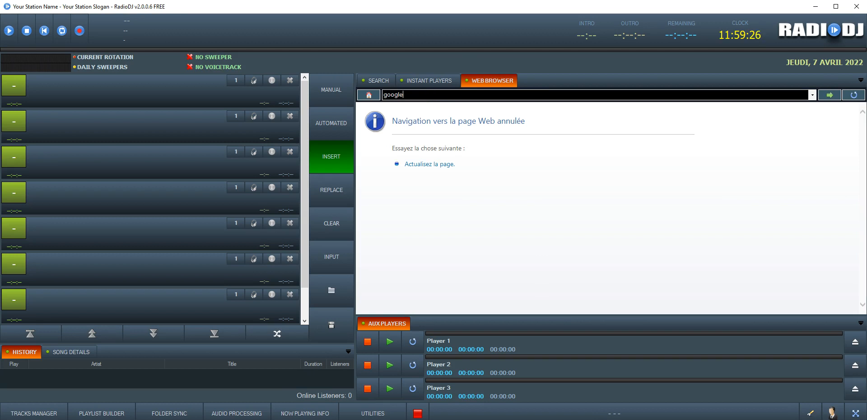
{"action": "type", "text": "google.fr"}
{"action": "key", "text": "Return"}
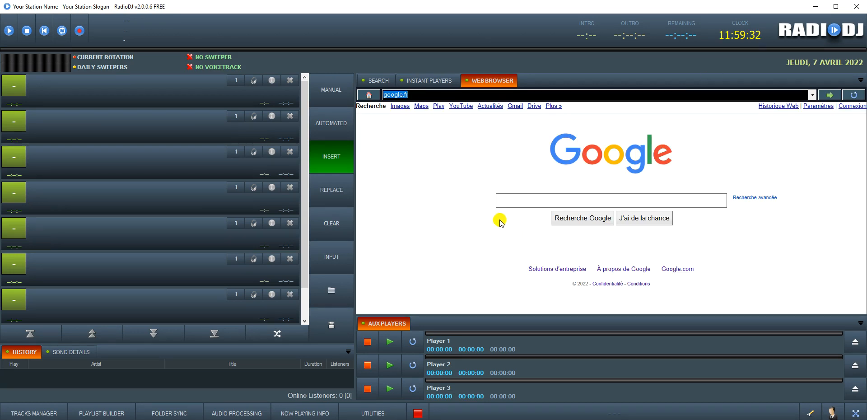
Step: Return to the Instant Players grid, keeping the Default cart set
{"action": "left_click", "coordinate": [406, 81]}
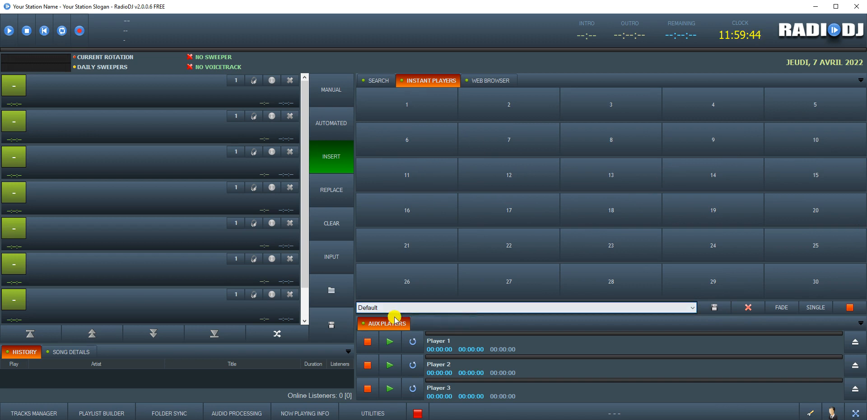
{"action": "left_click", "coordinate": [478, 307]}
{"action": "left_click", "coordinate": [434, 317]}
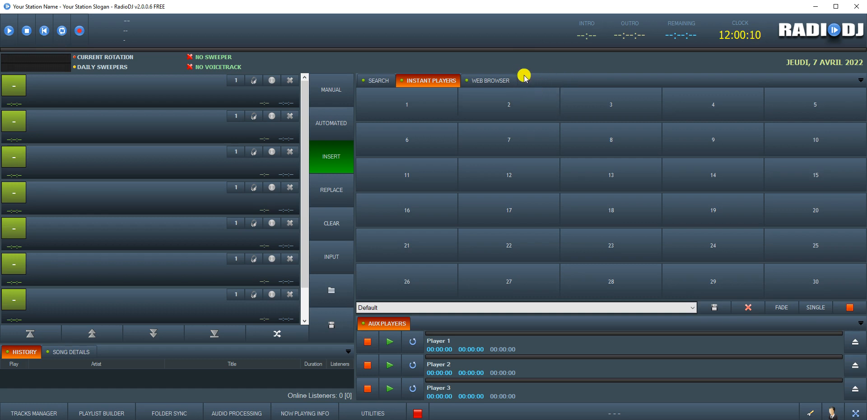
{"action": "mouse_move", "coordinate": [253, 419]}
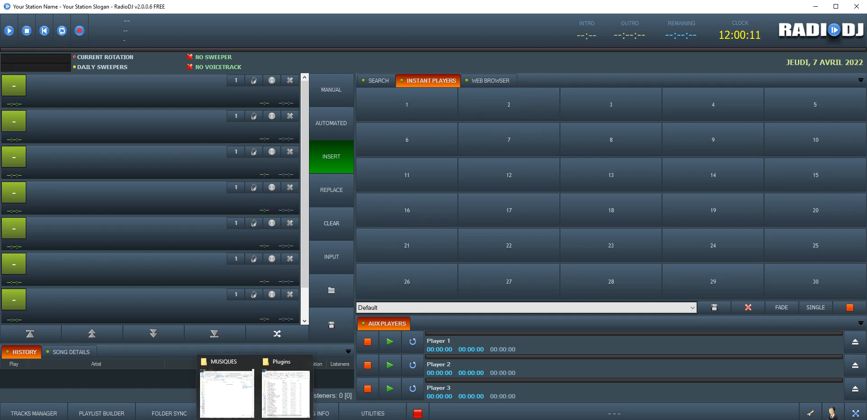
{"action": "left_click", "coordinate": [251, 403]}
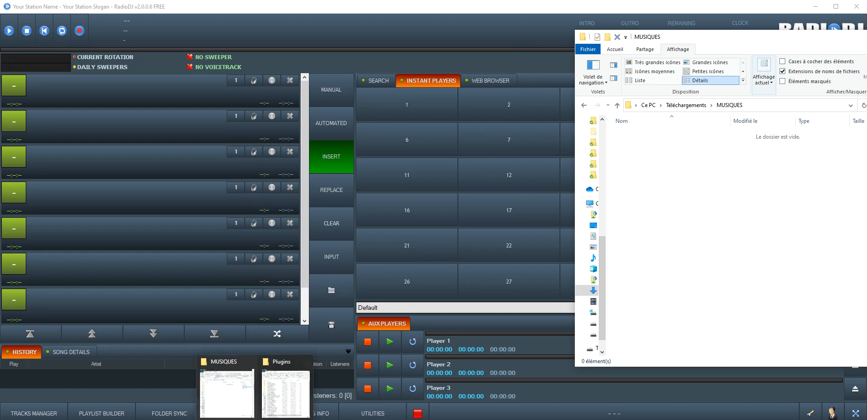
{"action": "left_click", "coordinate": [285, 377]}
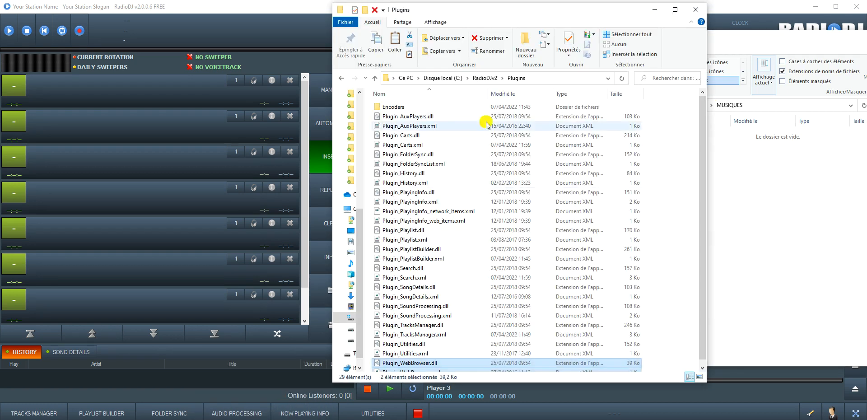
{"action": "double_click", "coordinate": [399, 110]}
{"action": "double_click", "coordinate": [397, 110]}
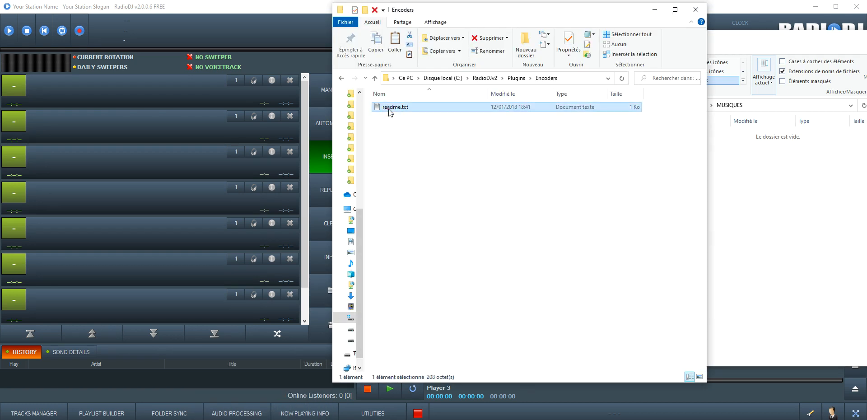
{"action": "left_click_drag", "start_coordinate": [391, 55], "coordinate": [570, 55]}
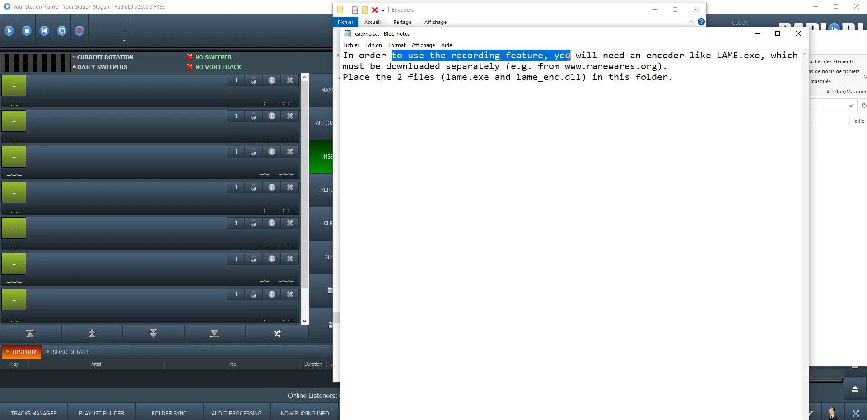
{"action": "left_click", "coordinate": [525, 68]}
{"action": "left_click_drag", "start_coordinate": [516, 76], "coordinate": [594, 78]}
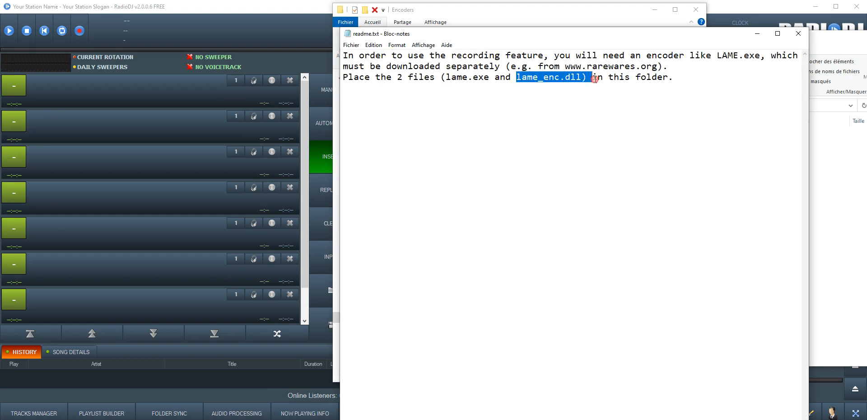
{"action": "left_click", "coordinate": [798, 41]}
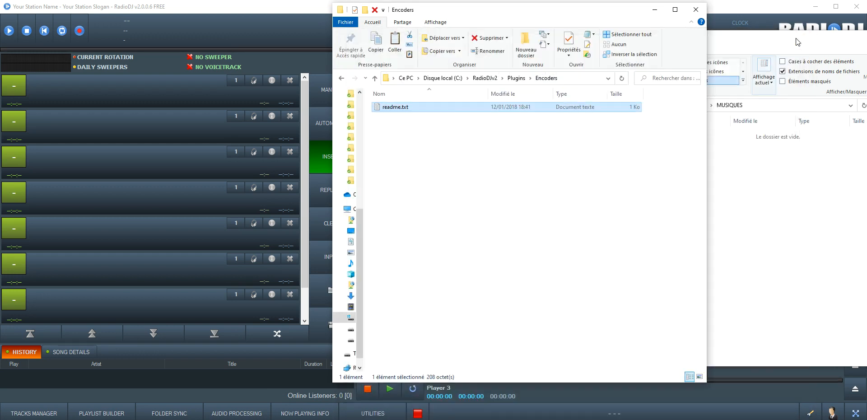
{"action": "left_click", "coordinate": [515, 78]}
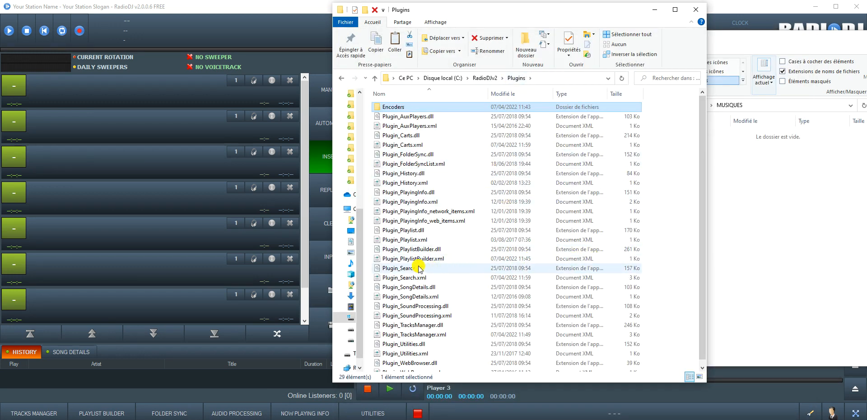
{"action": "left_click", "coordinate": [242, 31]}
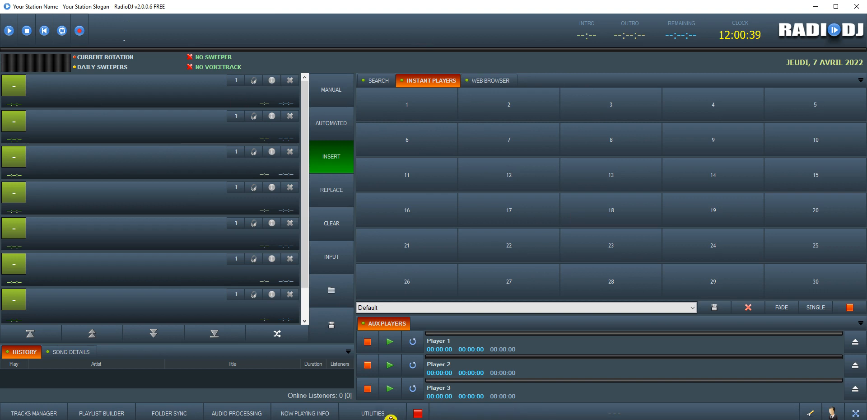
Step: Set the input sound card to Line 1/2 (3- M-Audio Fast Track Ultra) in the Sound Cards options
{"action": "left_click", "coordinate": [808, 413]}
{"action": "left_click", "coordinate": [254, 170]}
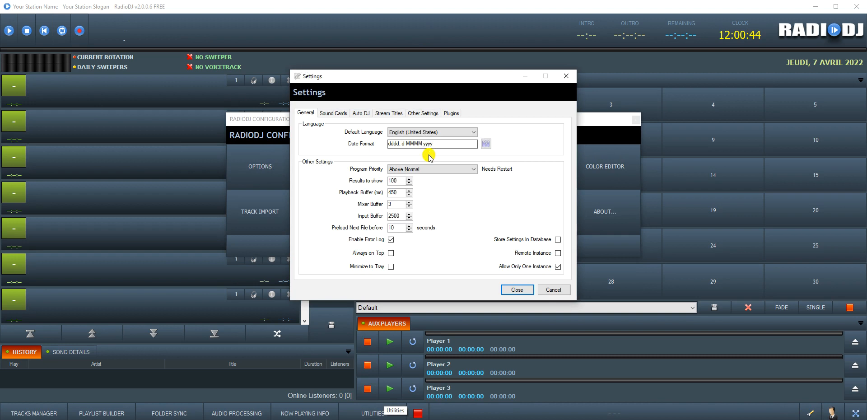
{"action": "left_click", "coordinate": [333, 116]}
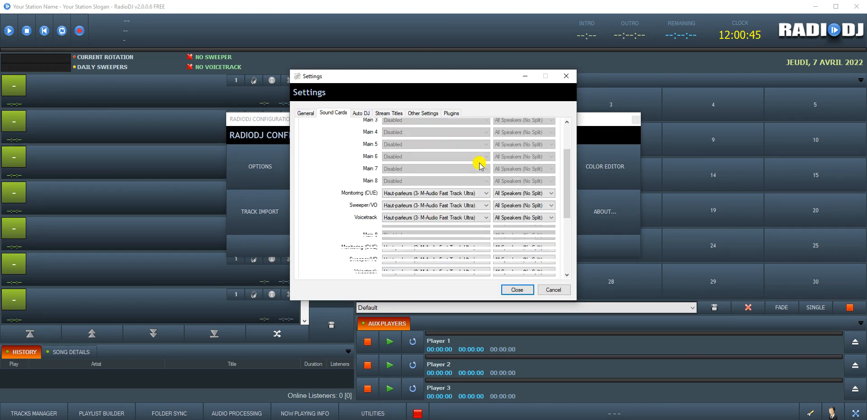
{"action": "scroll", "coordinate": [478, 164], "scroll_direction": "down", "scroll_amount": 5}
{"action": "left_click", "coordinate": [390, 259]}
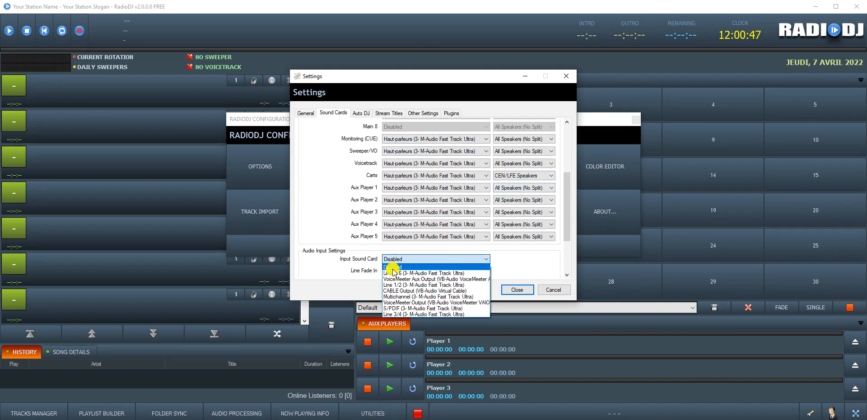
{"action": "left_click", "coordinate": [429, 284]}
Step: Close the settings, acknowledge the restart notice and close the configuration window
{"action": "left_click", "coordinate": [514, 292]}
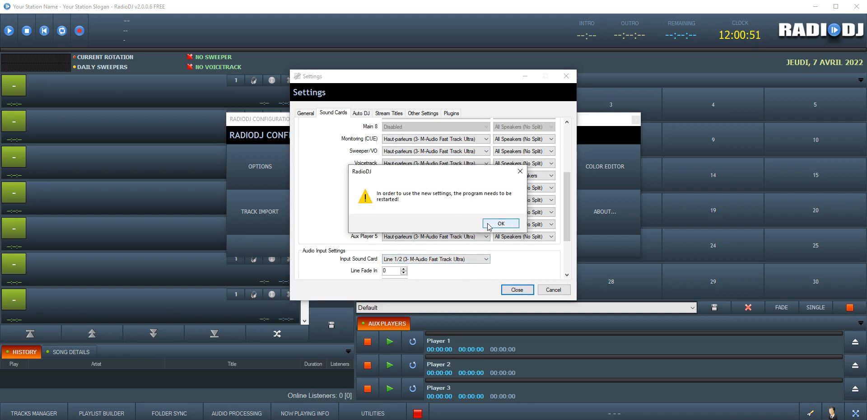
{"action": "left_click", "coordinate": [499, 225]}
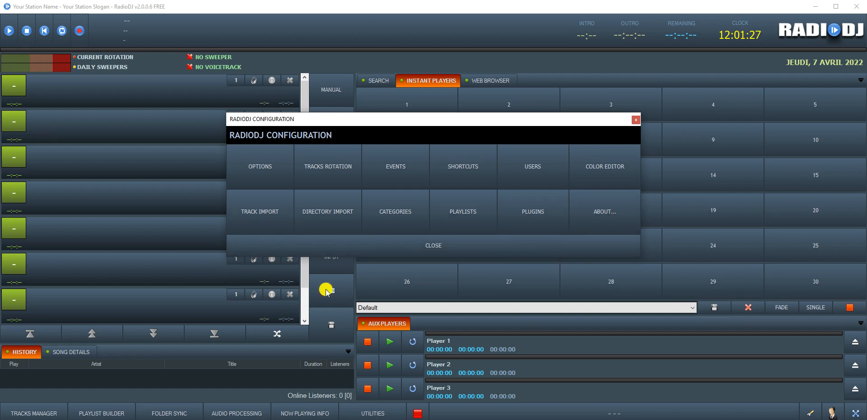
{"action": "left_click", "coordinate": [460, 250]}
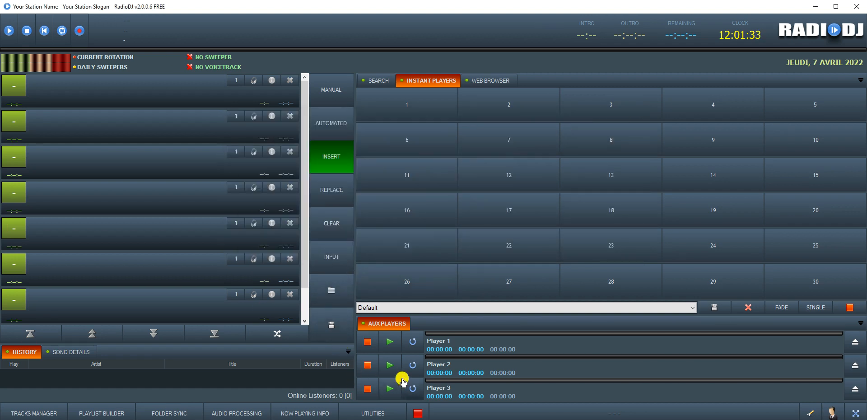
{"action": "left_click_drag", "start_coordinate": [453, 419], "coordinate": [455, 419]}
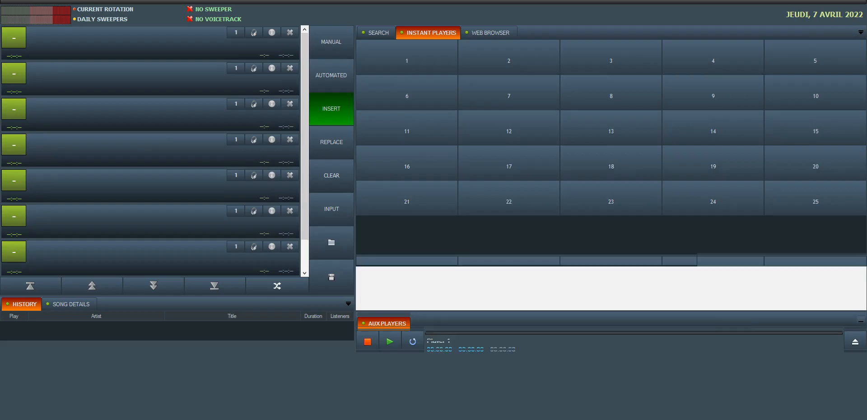
{"action": "left_click_drag", "start_coordinate": [659, 0], "coordinate": [658, 4]}
{"action": "left_click", "coordinate": [455, 419]}
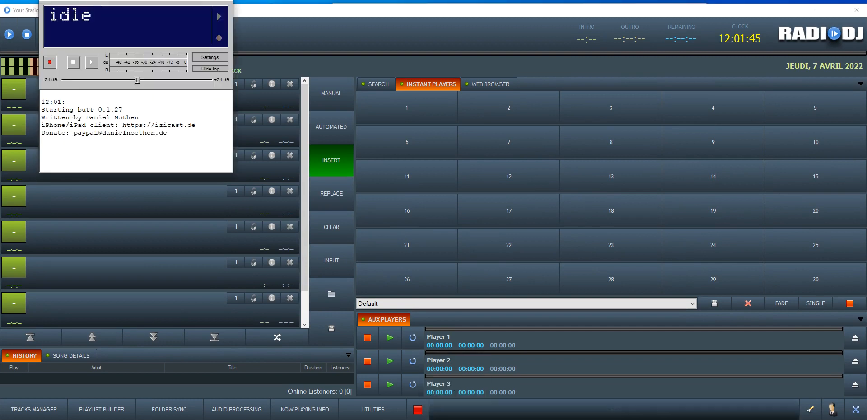
{"action": "left_click_drag", "start_coordinate": [151, 0], "coordinate": [745, 130]}
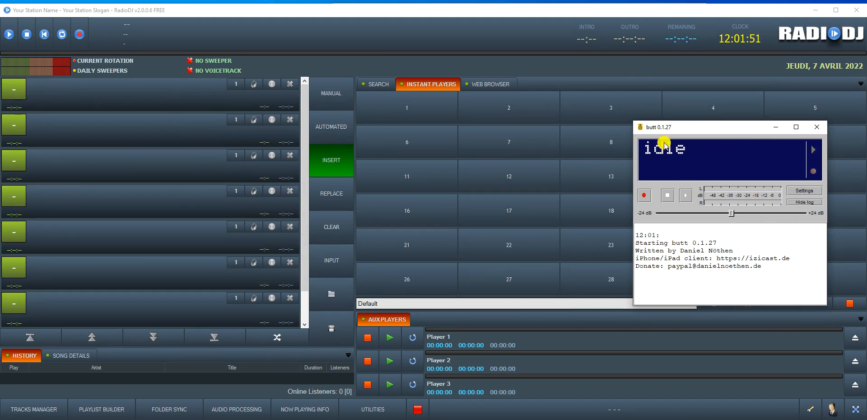
{"action": "left_click", "coordinate": [297, 65]}
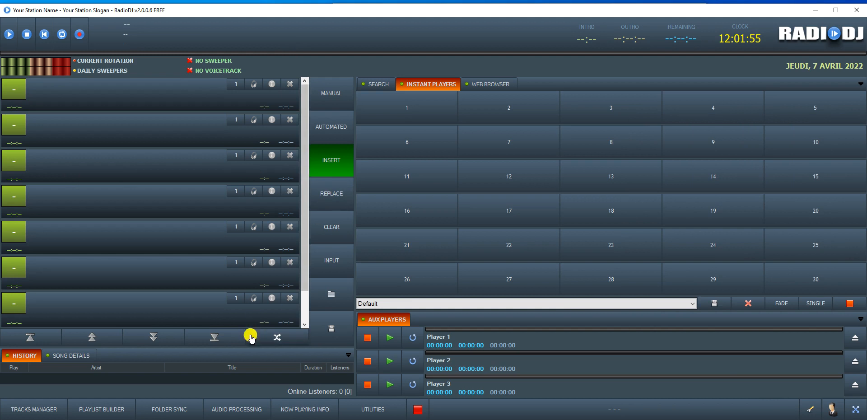
Step: Set Main 1 output to CABLE Input (VB-Audio Virtual Cable) in the Sound Cards options
{"action": "left_click", "coordinate": [809, 410]}
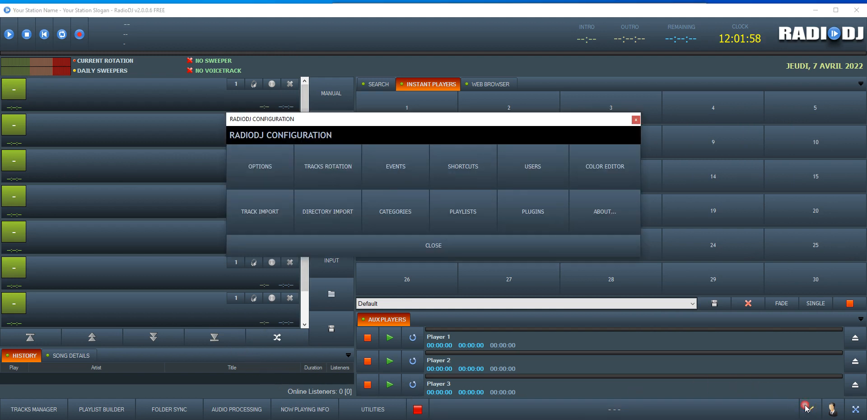
{"action": "left_click", "coordinate": [260, 171]}
{"action": "left_click", "coordinate": [333, 113]}
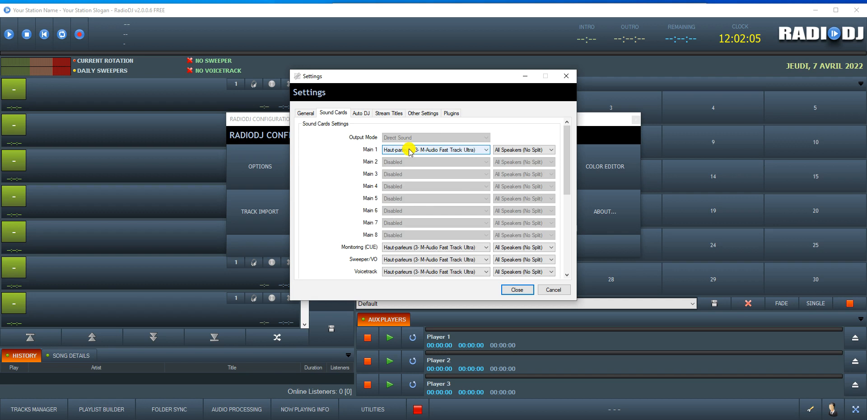
{"action": "left_click", "coordinate": [411, 150]}
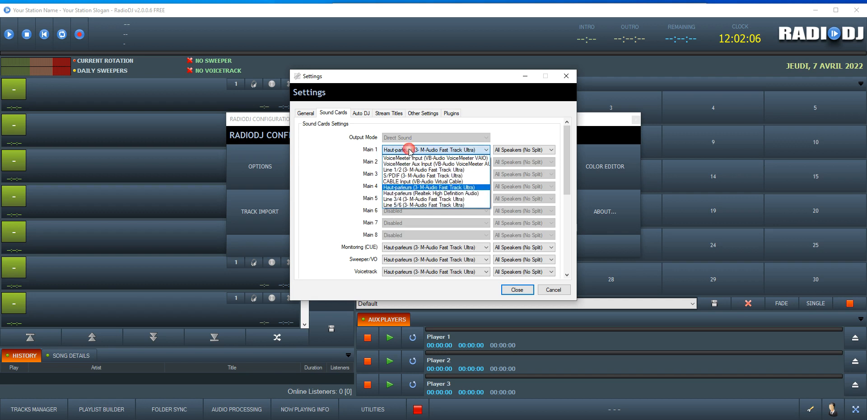
{"action": "left_click", "coordinate": [425, 182]}
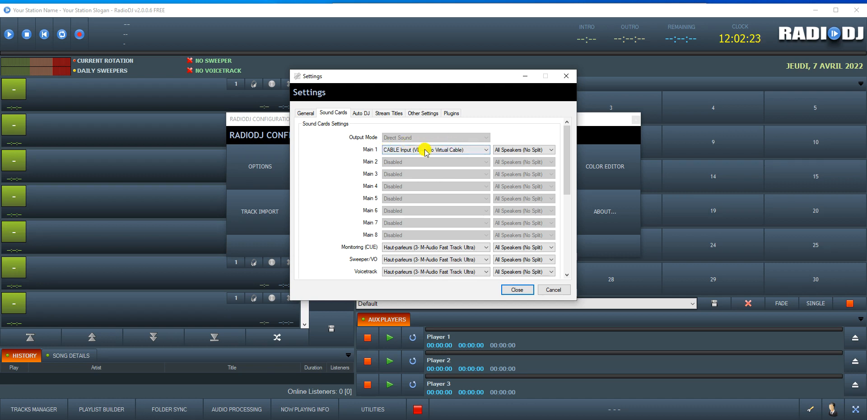
Step: Keep Monitoring (CUE) on the M-Audio speakers after reviewing its device list
{"action": "left_click", "coordinate": [401, 248]}
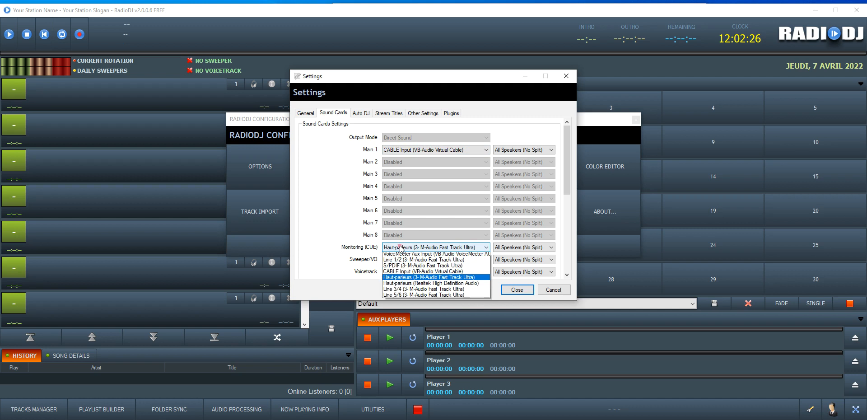
{"action": "left_click", "coordinate": [415, 285]}
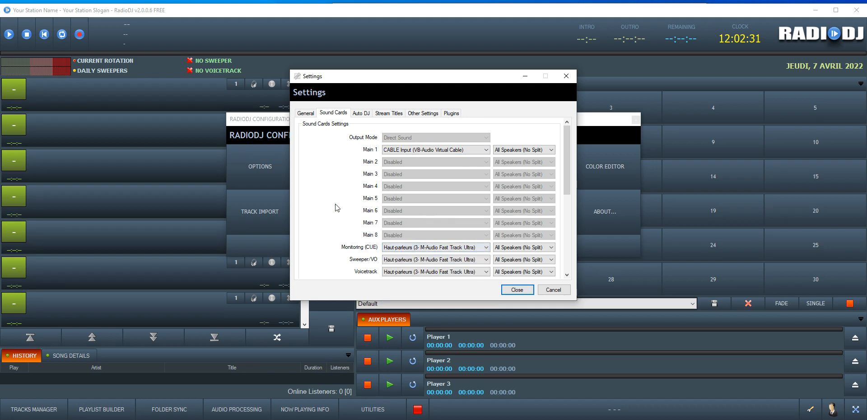
{"action": "scroll", "coordinate": [352, 253], "scroll_direction": "down", "scroll_amount": 5}
{"action": "scroll", "coordinate": [348, 183], "scroll_direction": "up", "scroll_amount": 5}
{"action": "scroll", "coordinate": [354, 203], "scroll_direction": "down", "scroll_amount": 2}
{"action": "left_click", "coordinate": [386, 194]}
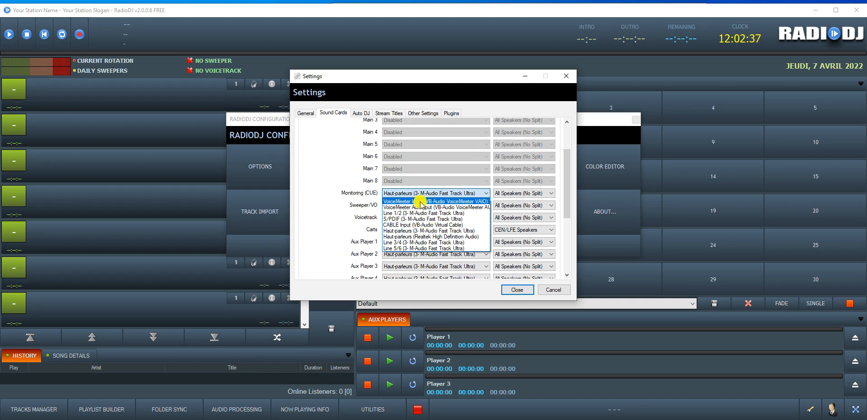
{"action": "left_click", "coordinate": [325, 170]}
{"action": "scroll", "coordinate": [357, 181], "scroll_direction": "up", "scroll_amount": 2}
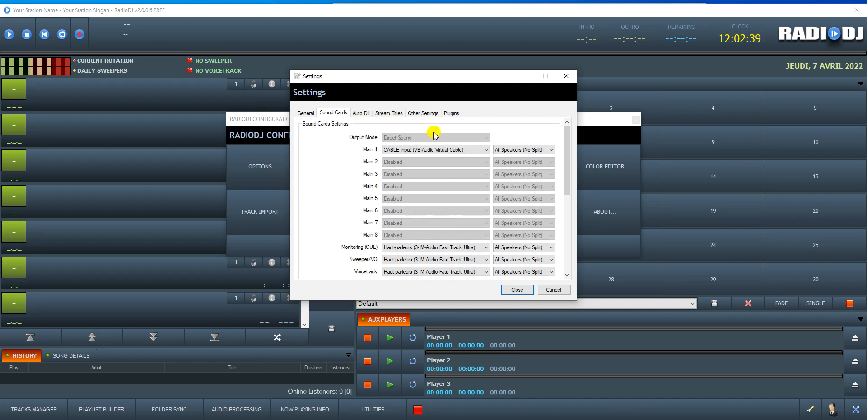
{"action": "scroll", "coordinate": [401, 226], "scroll_direction": "down", "scroll_amount": 2}
{"action": "scroll", "coordinate": [384, 208], "scroll_direction": "up", "scroll_amount": 2}
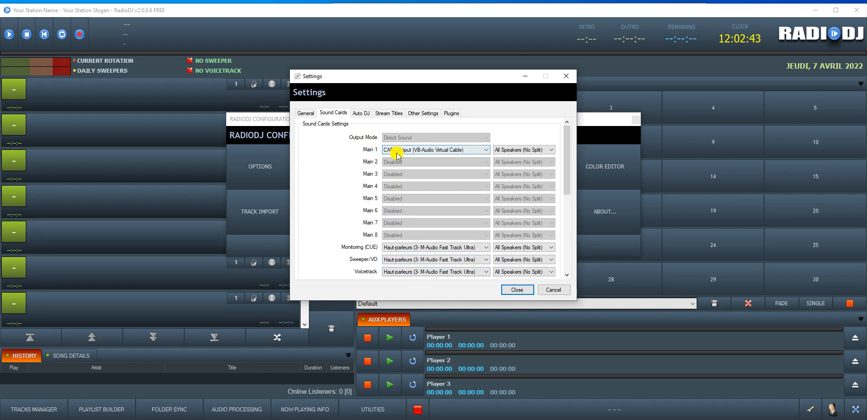
Step: Try CABLE Output as the input sound card, then revert it to Line 1/2
{"action": "scroll", "coordinate": [411, 151], "scroll_direction": "down", "scroll_amount": 1}
{"action": "scroll", "coordinate": [417, 155], "scroll_direction": "down", "scroll_amount": 1}
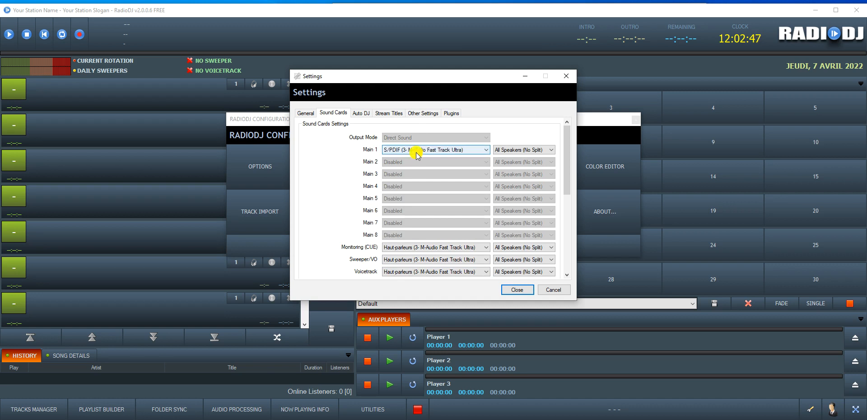
{"action": "scroll", "coordinate": [358, 167], "scroll_direction": "down", "scroll_amount": 4}
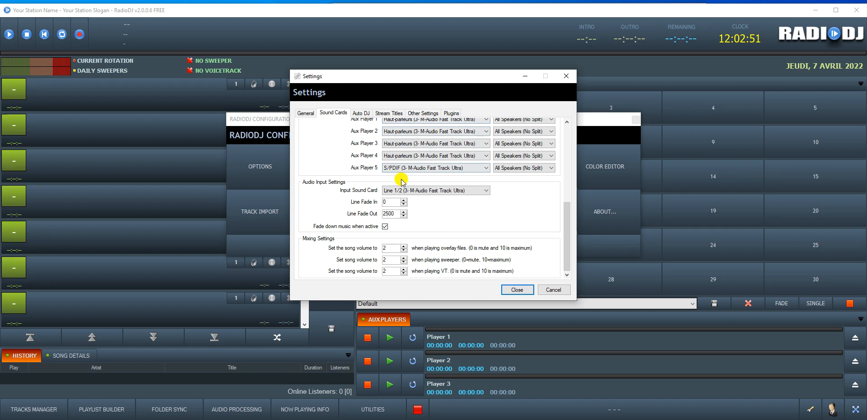
{"action": "left_click", "coordinate": [387, 190]}
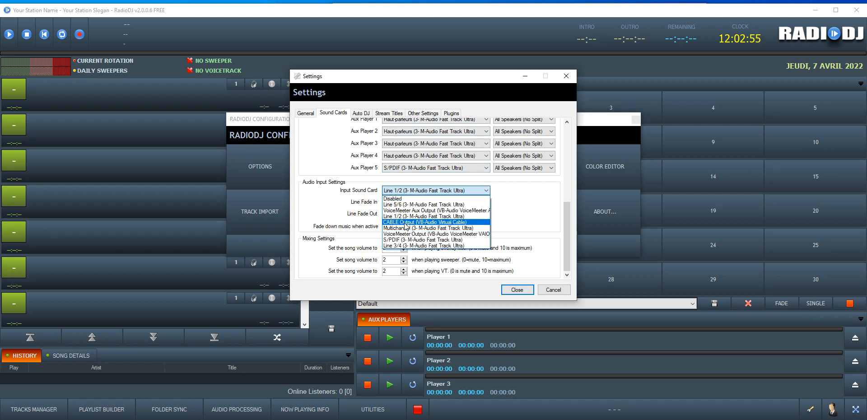
{"action": "left_click", "coordinate": [407, 222]}
{"action": "left_click", "coordinate": [416, 191]}
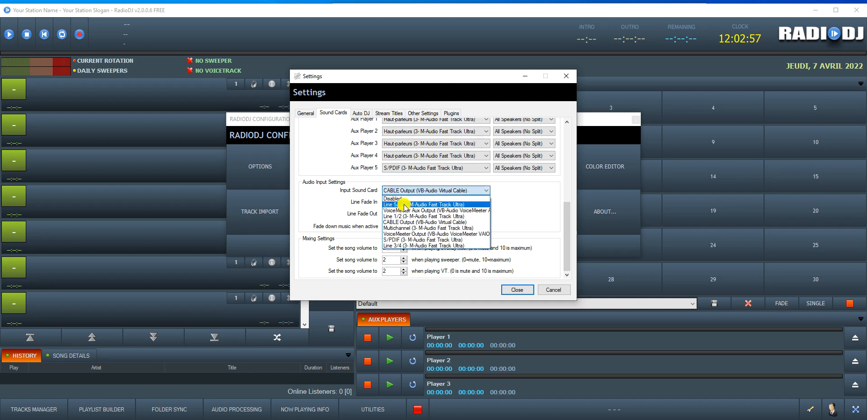
{"action": "left_click", "coordinate": [403, 217]}
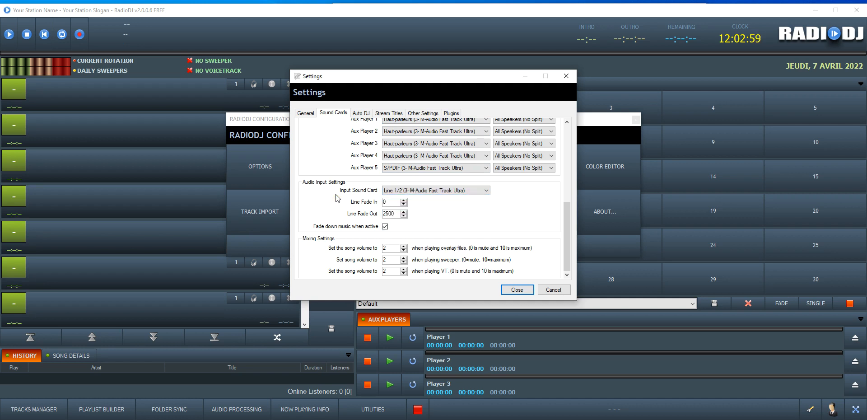
Step: Scroll back up to Main 1 and bring up its output device list
{"action": "scroll", "coordinate": [336, 195], "scroll_direction": "up", "scroll_amount": 5}
{"action": "scroll", "coordinate": [465, 141], "scroll_direction": "down", "scroll_amount": 5}
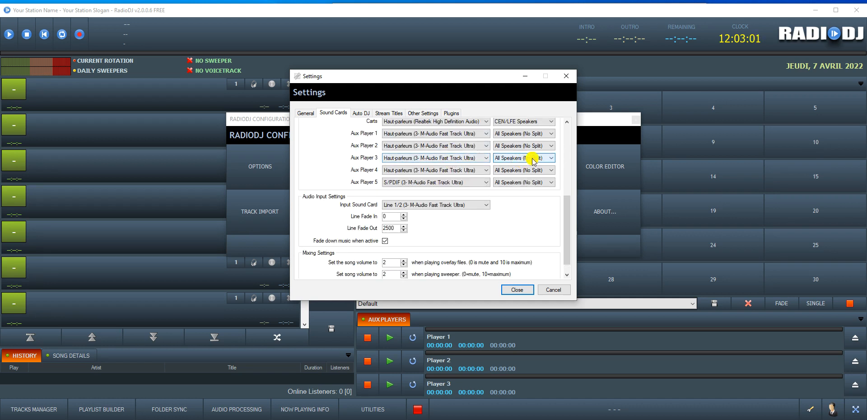
{"action": "scroll", "coordinate": [558, 212], "scroll_direction": "up", "scroll_amount": 5}
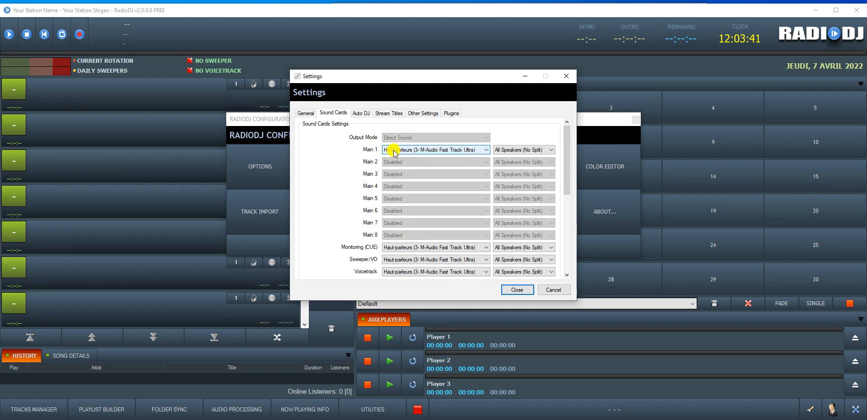
{"action": "left_click", "coordinate": [419, 151]}
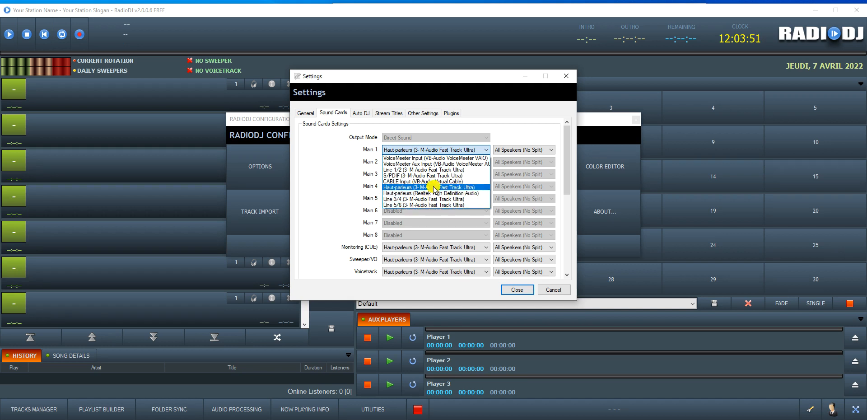
Step: Set Main 1 output to CABLE Input and save the sound card settings
{"action": "left_click", "coordinate": [527, 115]}
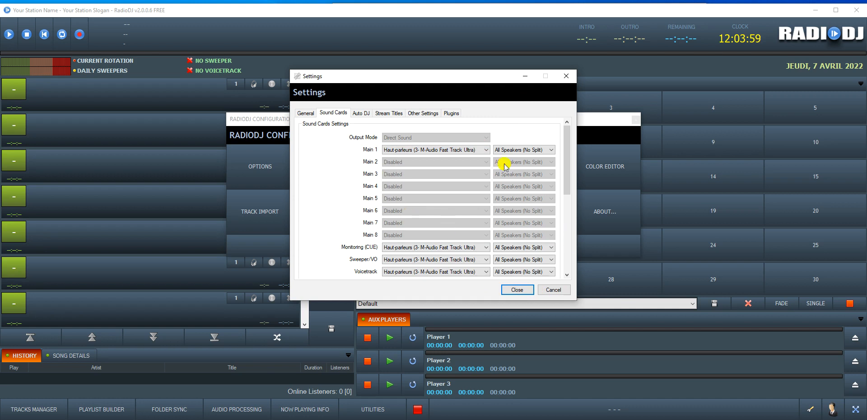
{"action": "left_click", "coordinate": [420, 150]}
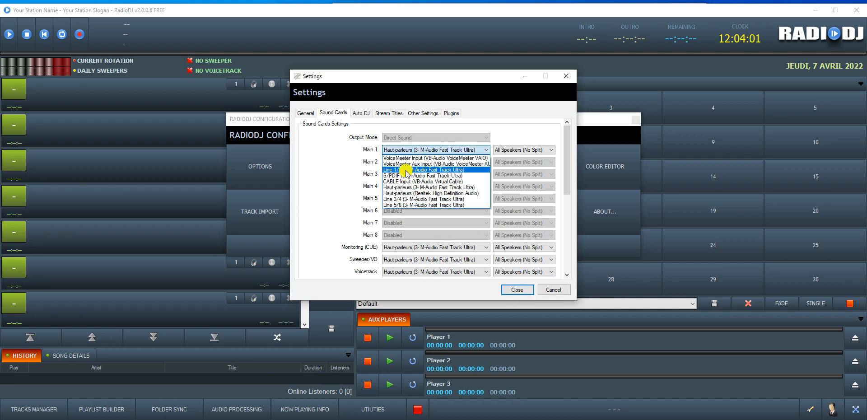
{"action": "left_click", "coordinate": [396, 183]}
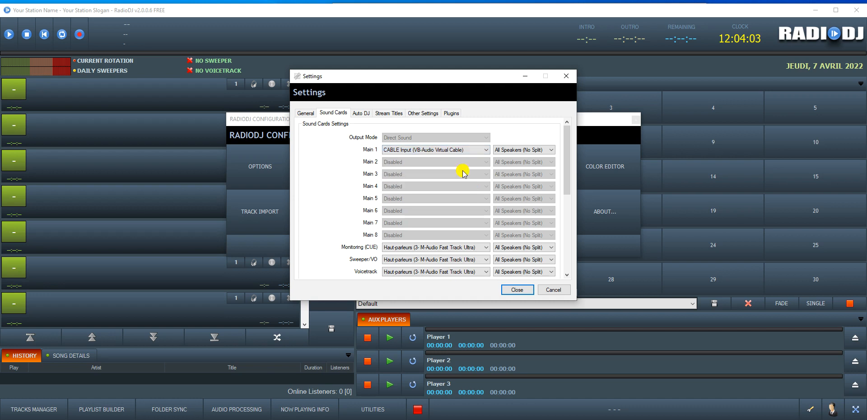
{"action": "left_click", "coordinate": [517, 290]}
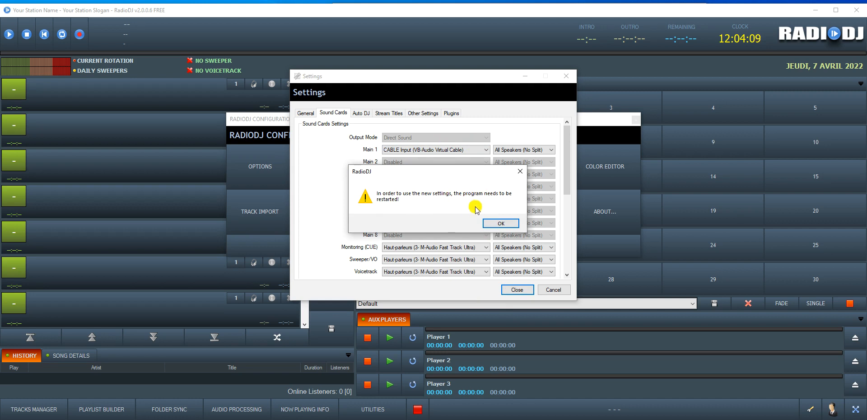
Step: Dismiss the restart notice, Playlists and configuration windows, then reposition the butt window
{"action": "left_click", "coordinate": [494, 223]}
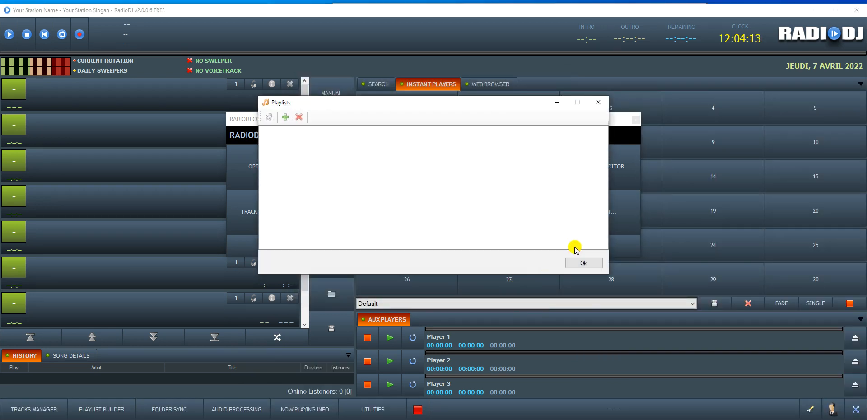
{"action": "left_click", "coordinate": [598, 102]}
{"action": "left_click", "coordinate": [422, 249]}
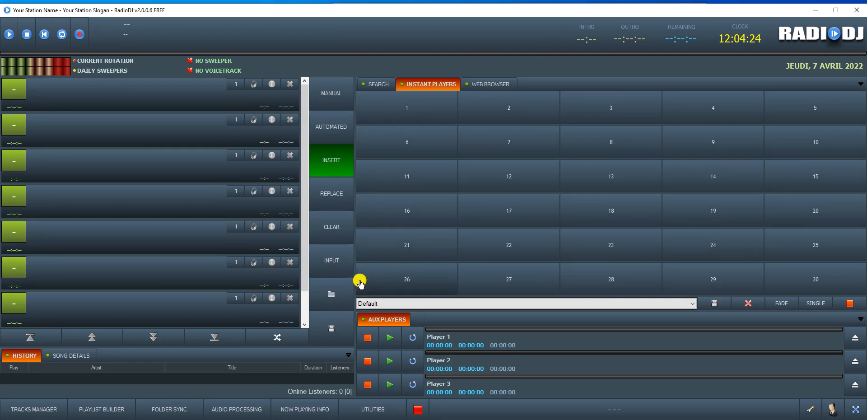
{"action": "left_click", "coordinate": [452, 412]}
{"action": "left_click_drag", "start_coordinate": [707, 131], "coordinate": [602, 56]}
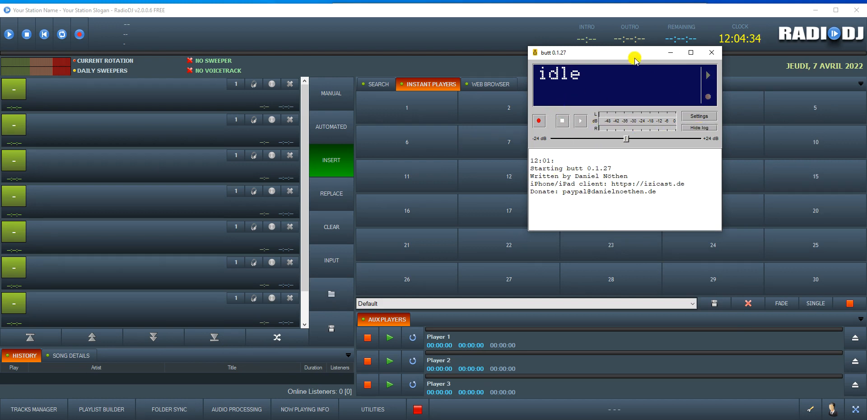
Step: Move butt left, open its settings and start a new server entry named 'vwdv'
{"action": "left_click_drag", "start_coordinate": [634, 57], "coordinate": [470, 51]}
{"action": "left_click", "coordinate": [533, 111]}
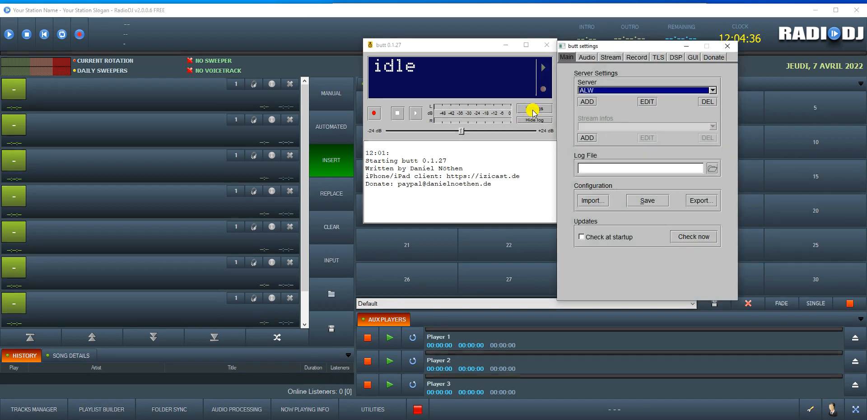
{"action": "left_click", "coordinate": [587, 102]}
{"action": "left_click", "coordinate": [593, 72]}
{"action": "type", "text": "vwdv"}
Step: Set the entry to IceCast, toggle SSL/TLS on and off, then cancel without saving
{"action": "left_click", "coordinate": [571, 127]}
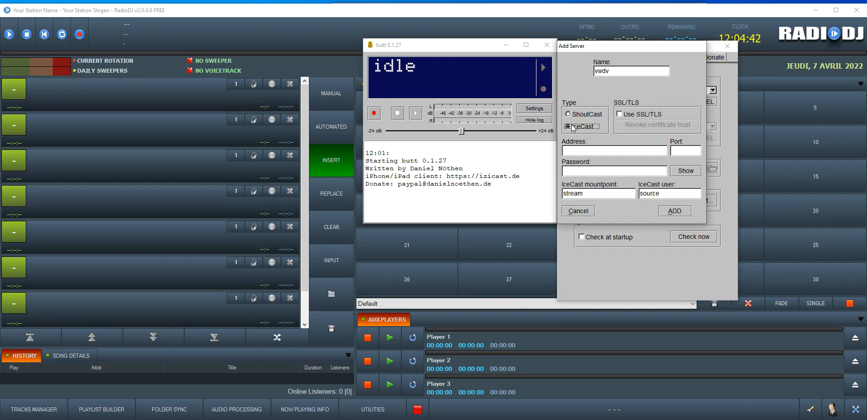
{"action": "left_click", "coordinate": [619, 114]}
{"action": "left_click", "coordinate": [624, 115]}
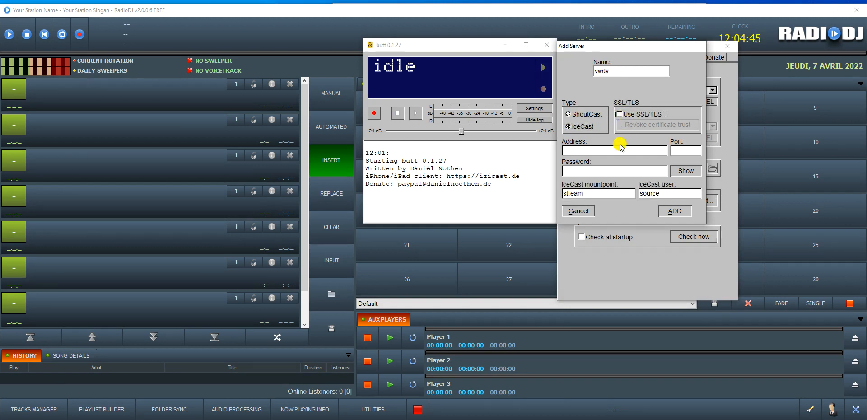
{"action": "left_click", "coordinate": [570, 148]}
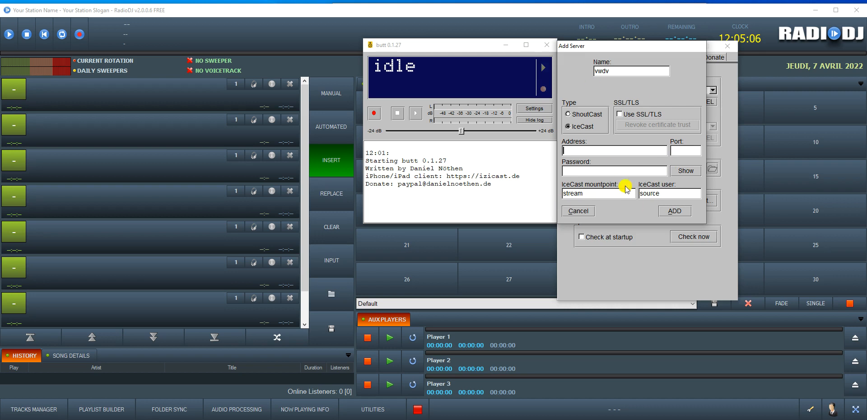
{"action": "double_click", "coordinate": [659, 193]}
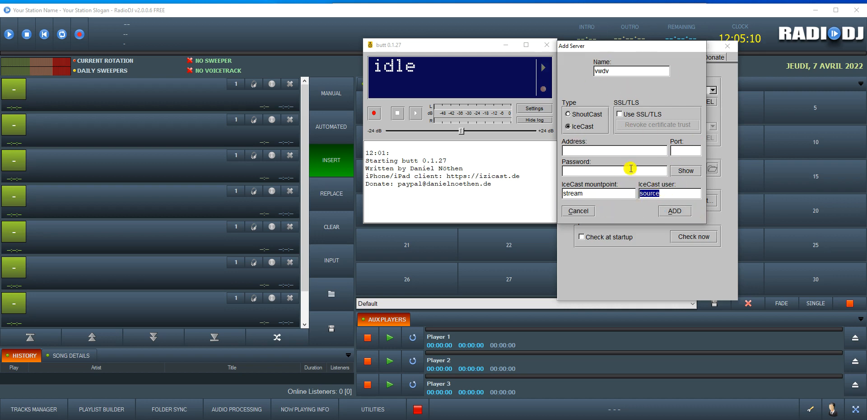
{"action": "left_click", "coordinate": [579, 211]}
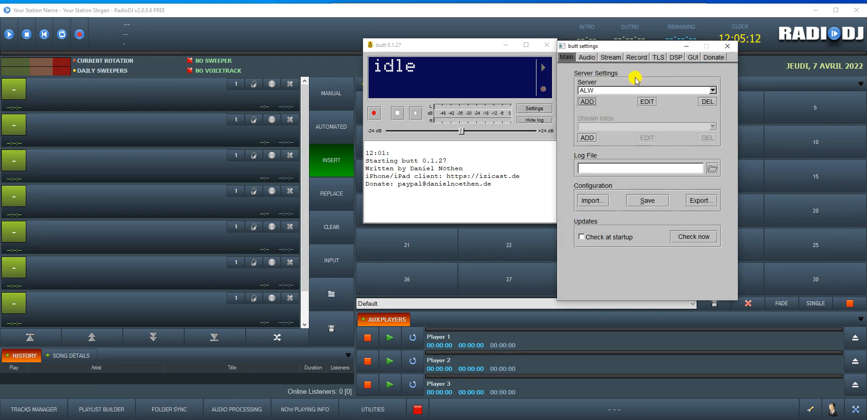
Step: Select 5: CABLE Output as butt's audio device
{"action": "left_click", "coordinate": [587, 58]}
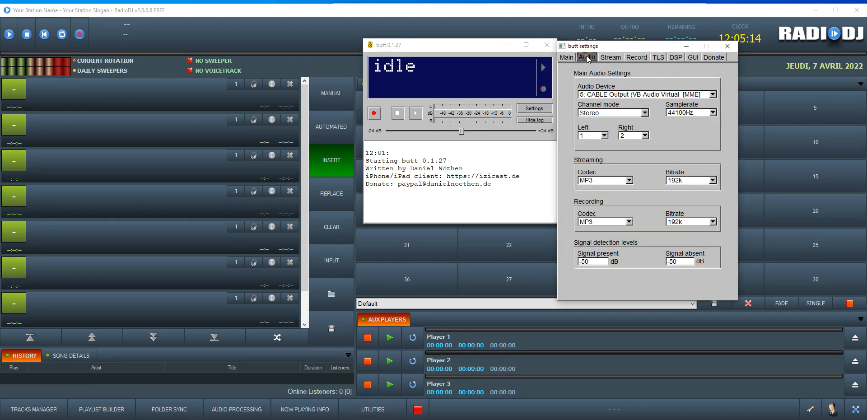
{"action": "left_click", "coordinate": [620, 95]}
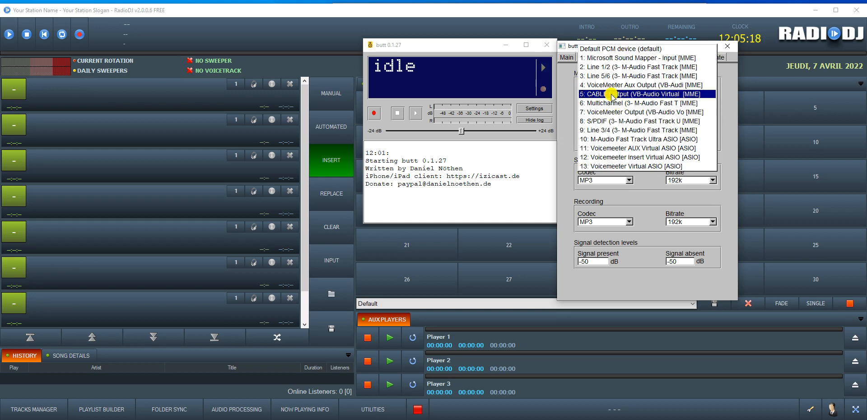
{"action": "left_click", "coordinate": [617, 95]}
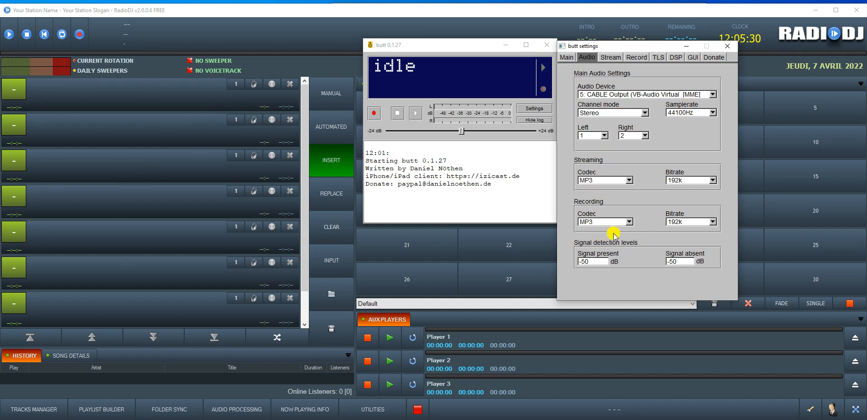
Step: Review the Stream, Record and TLS tabs, then start connecting to the ALW server
{"action": "left_click", "coordinate": [611, 57]}
{"action": "left_click", "coordinate": [636, 57]}
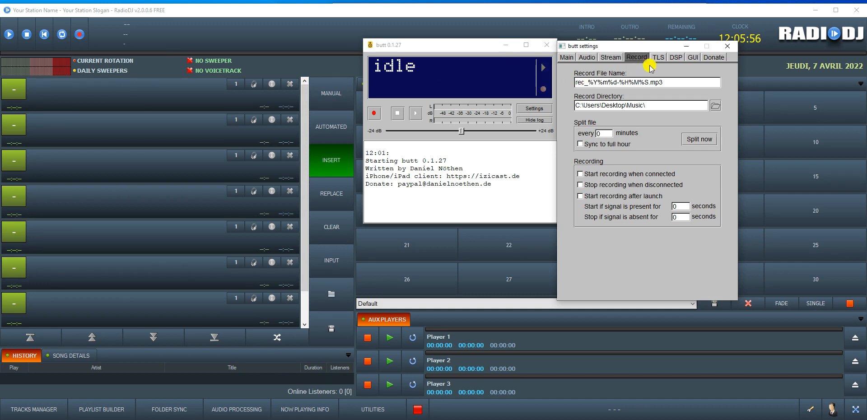
{"action": "left_click", "coordinate": [611, 57]}
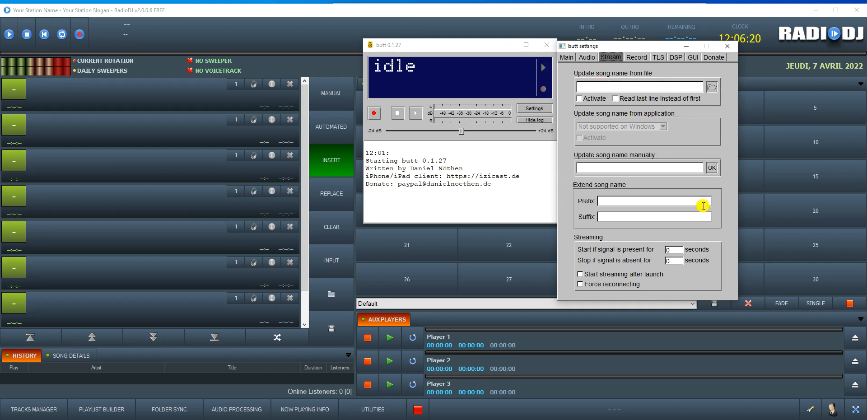
{"action": "left_click", "coordinate": [638, 58]}
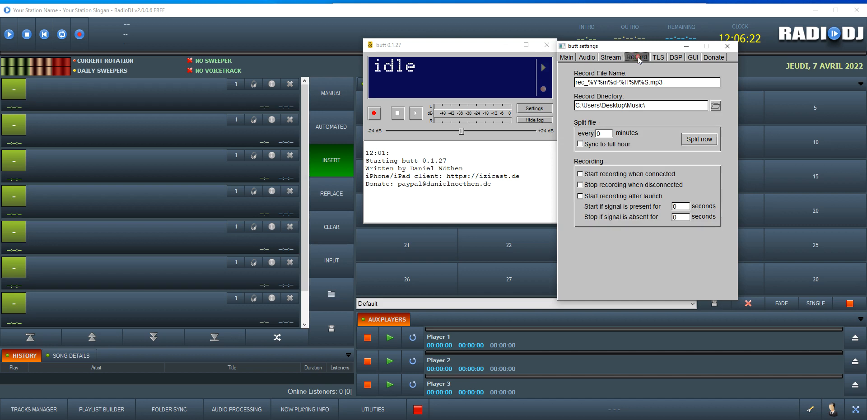
{"action": "left_click", "coordinate": [656, 58]}
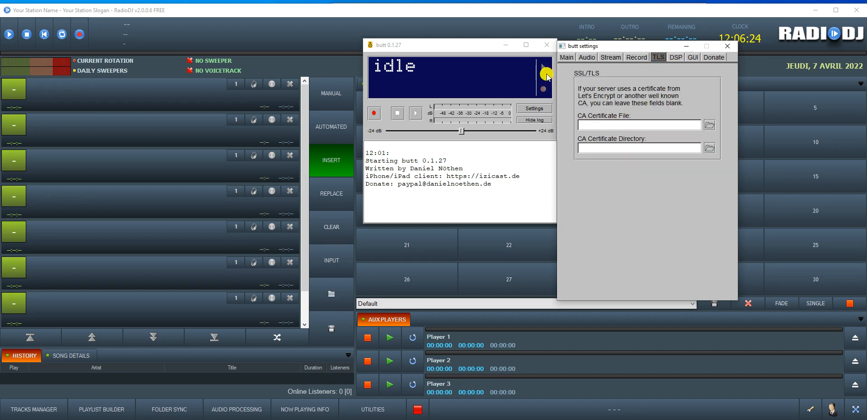
{"action": "left_click", "coordinate": [567, 58]}
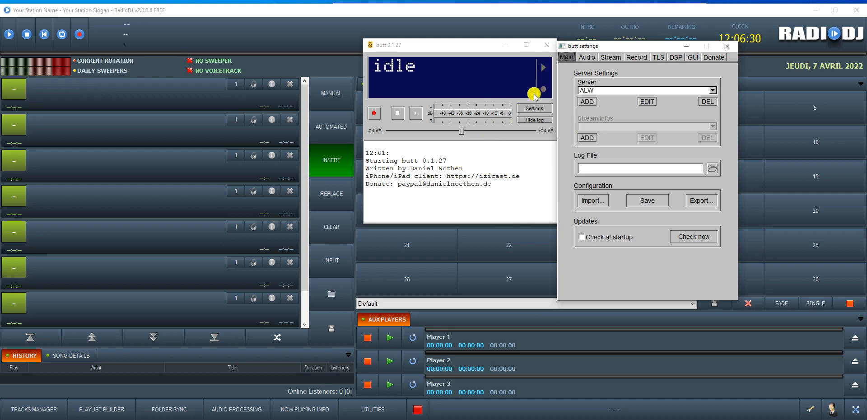
{"action": "left_click", "coordinate": [415, 114]}
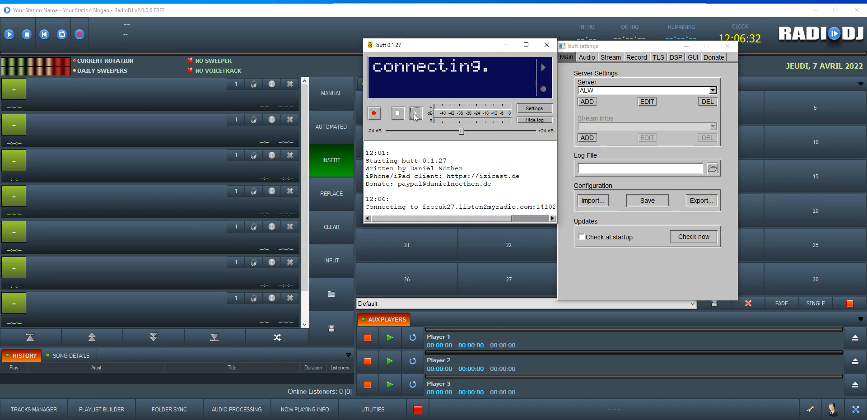
Step: Stop the connection attempt and confirm ALW remains the selected server
{"action": "left_click", "coordinate": [408, 115]}
{"action": "left_click", "coordinate": [578, 58]}
{"action": "left_click", "coordinate": [574, 59]}
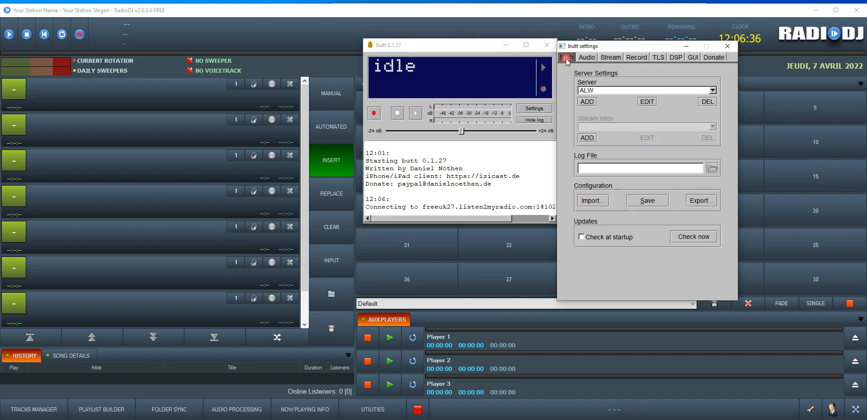
{"action": "left_click", "coordinate": [591, 90]}
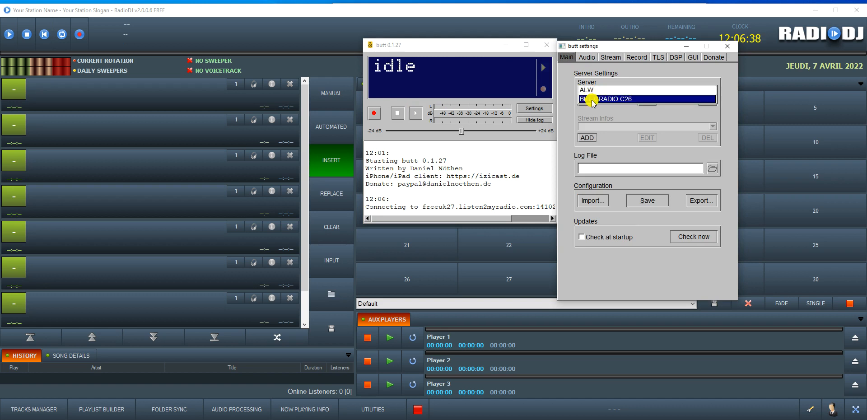
{"action": "left_click", "coordinate": [589, 90]}
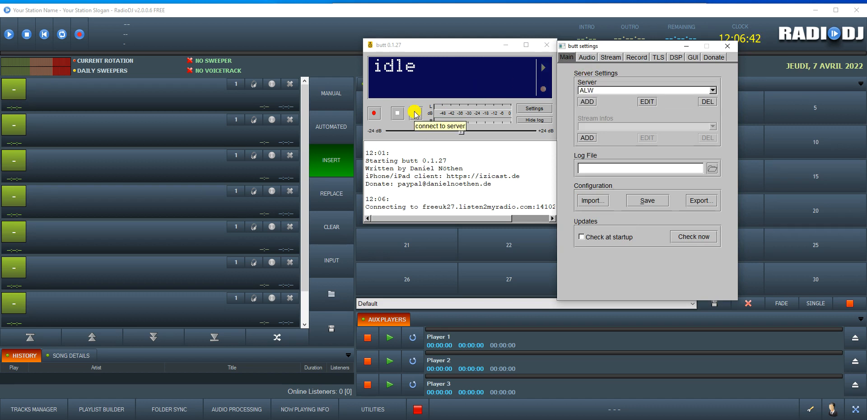
Step: Retry and stop connecting twice more, then bring RadioDJ back to the front
{"action": "left_click", "coordinate": [414, 113]}
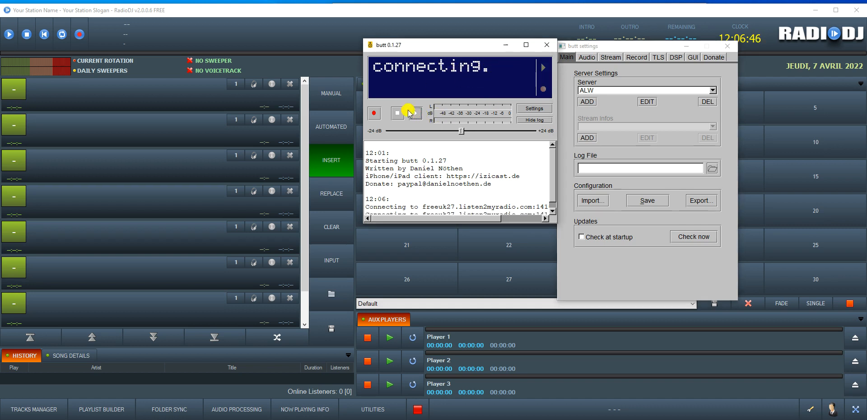
{"action": "left_click", "coordinate": [403, 114]}
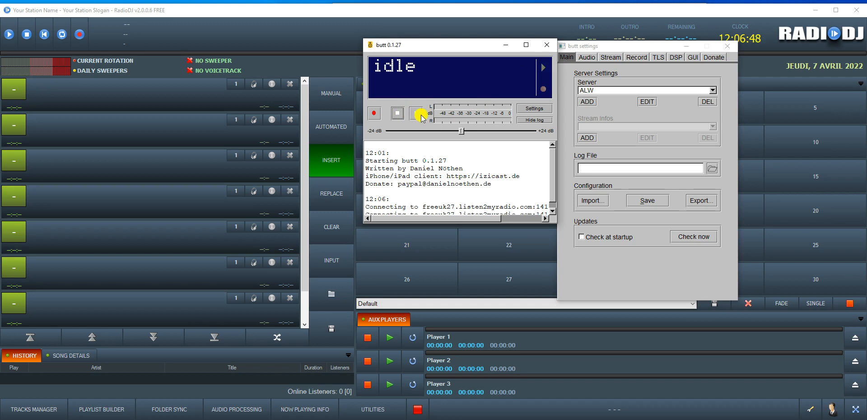
{"action": "left_click", "coordinate": [421, 115]}
{"action": "left_click", "coordinate": [400, 114]}
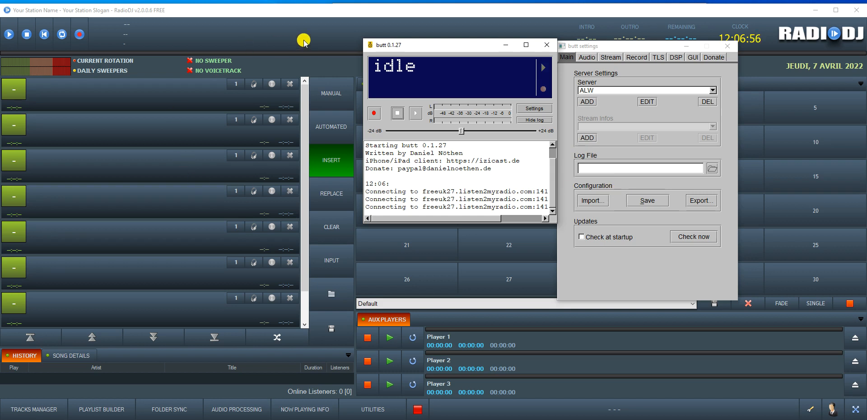
{"action": "left_click", "coordinate": [200, 39]}
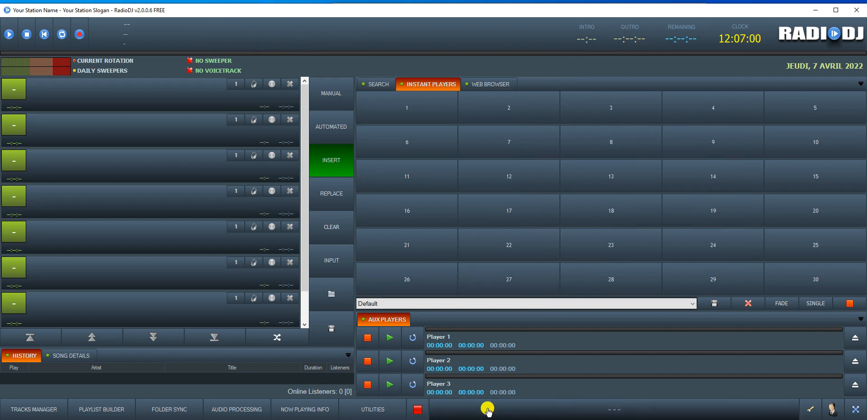
Step: Show RadioDJ's Sound Cards and Auto DJ option pages, then bring butt forward
{"action": "left_click", "coordinate": [804, 410]}
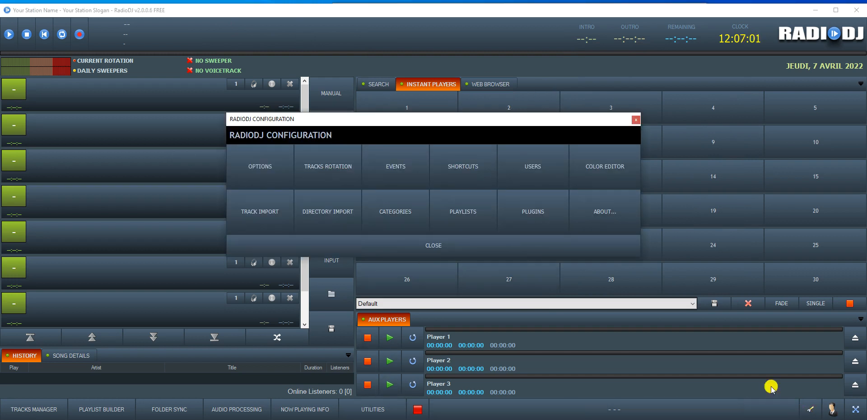
{"action": "left_click", "coordinate": [268, 153]}
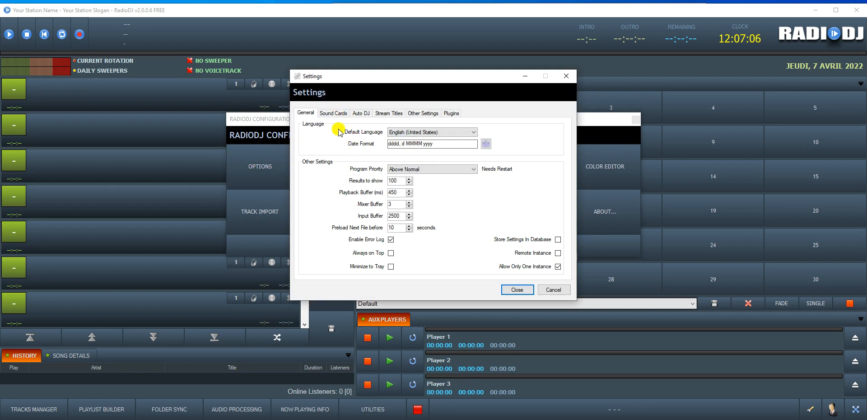
{"action": "left_click", "coordinate": [334, 113]}
{"action": "left_click", "coordinate": [365, 114]}
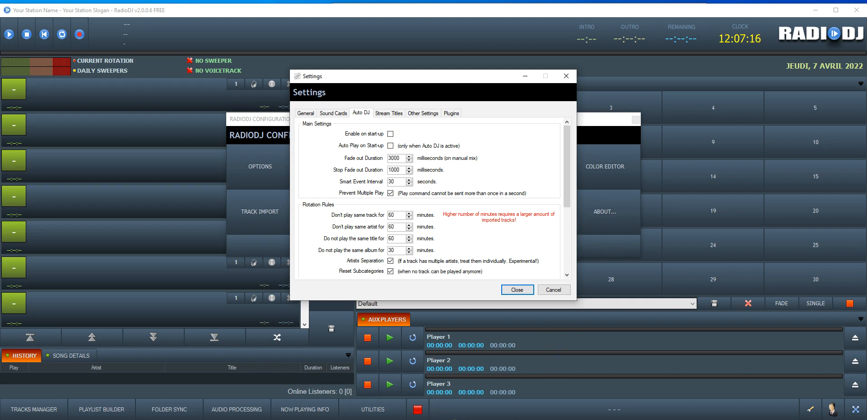
{"action": "left_click", "coordinate": [441, 404]}
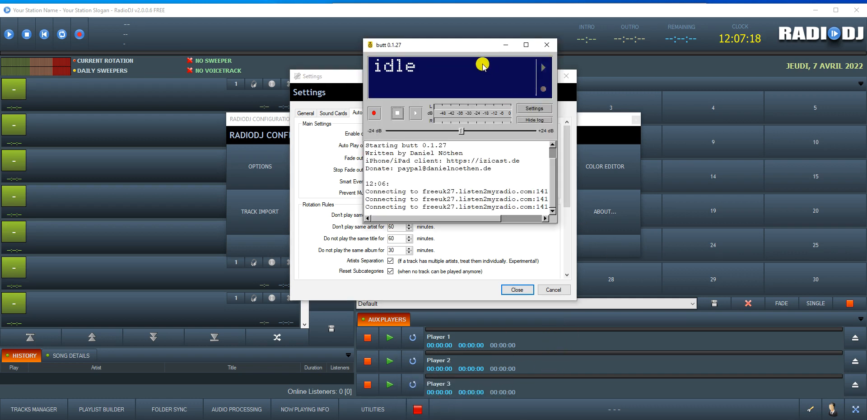
Step: Look through butt's Audio, Stream, Record and Main settings pages, then exit butt
{"action": "left_click", "coordinate": [528, 109]}
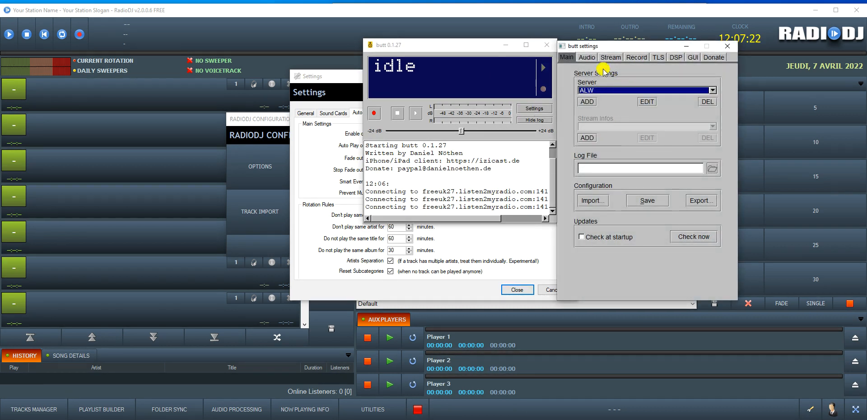
{"action": "left_click", "coordinate": [590, 57]}
{"action": "left_click", "coordinate": [610, 55]}
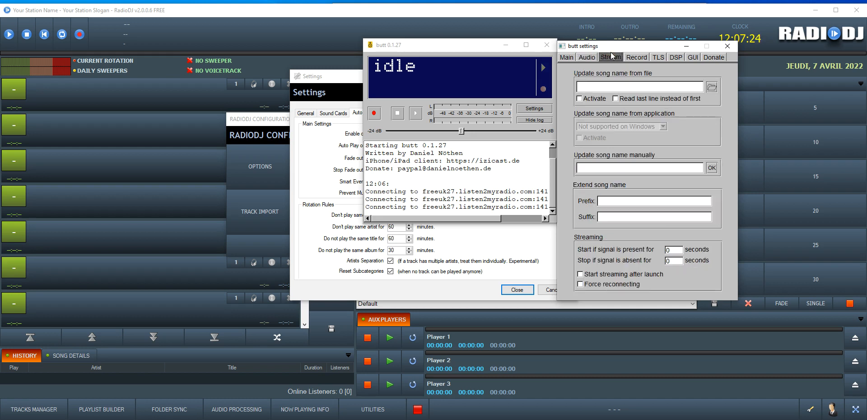
{"action": "left_click", "coordinate": [630, 57]}
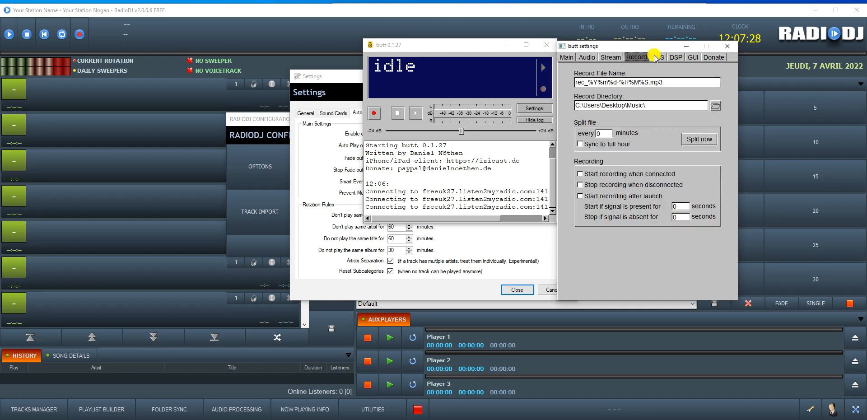
{"action": "left_click", "coordinate": [582, 57]}
{"action": "left_click", "coordinate": [567, 57]}
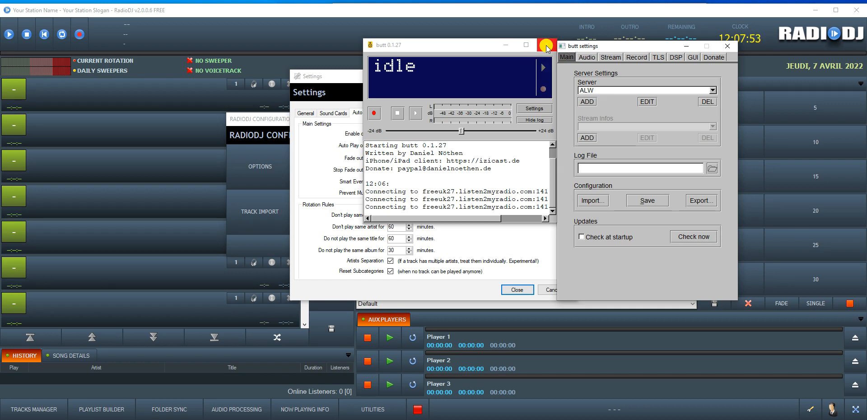
{"action": "left_click", "coordinate": [547, 45]}
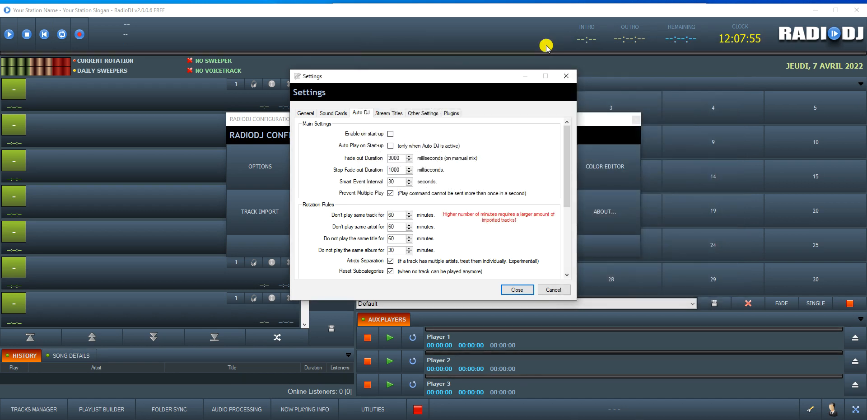
Step: Close RadioDJ's Settings dialog and the RadioDJ Configuration panel to reach the instant players grid
{"action": "left_click", "coordinate": [566, 76]}
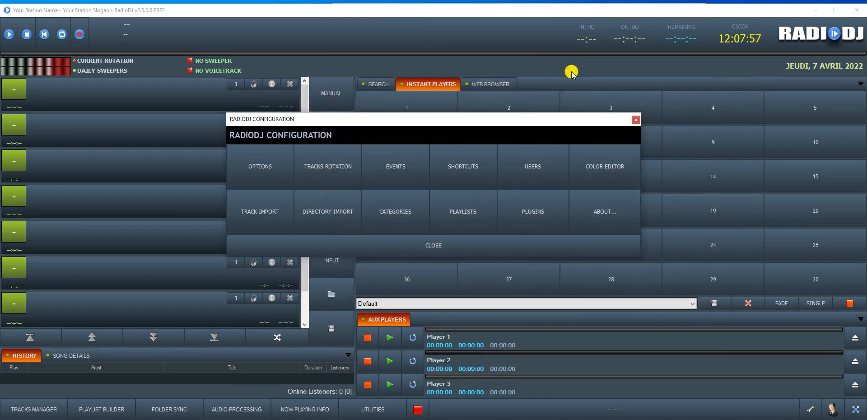
{"action": "left_click", "coordinate": [637, 119]}
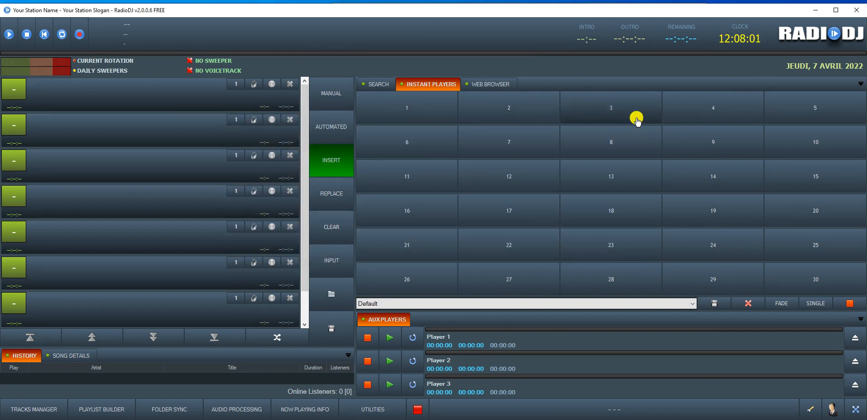